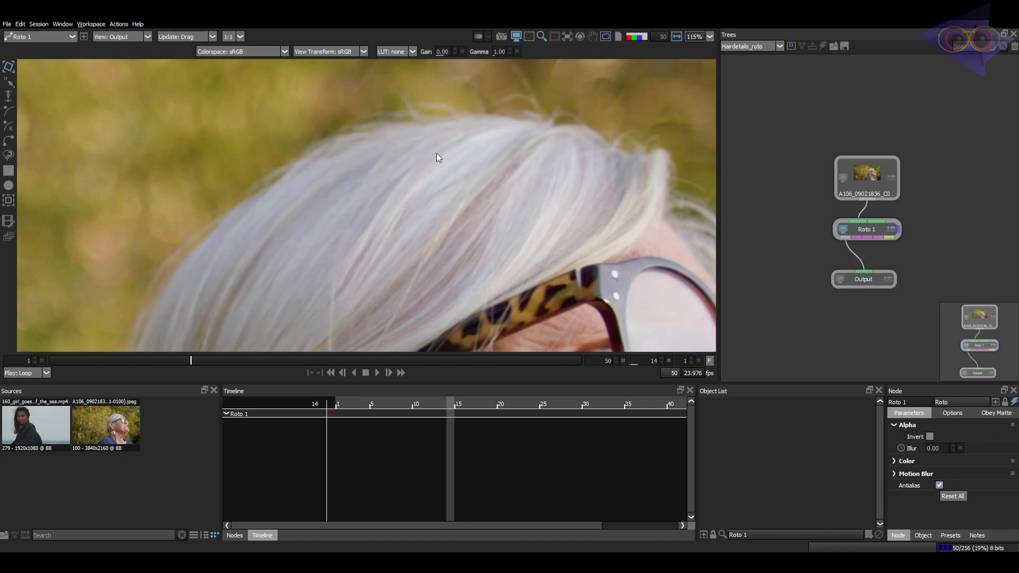
- Inspect the fine hair strands along the head's upper edge, and go to frame 1 of the clip
drag(489, 122, 450, 202)
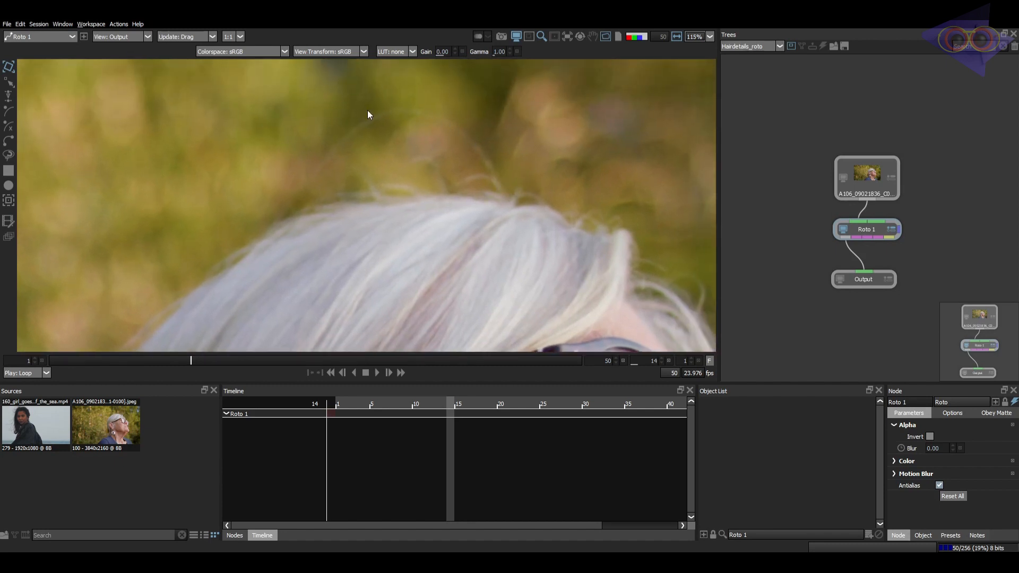
scroll(339, 168, down, 1)
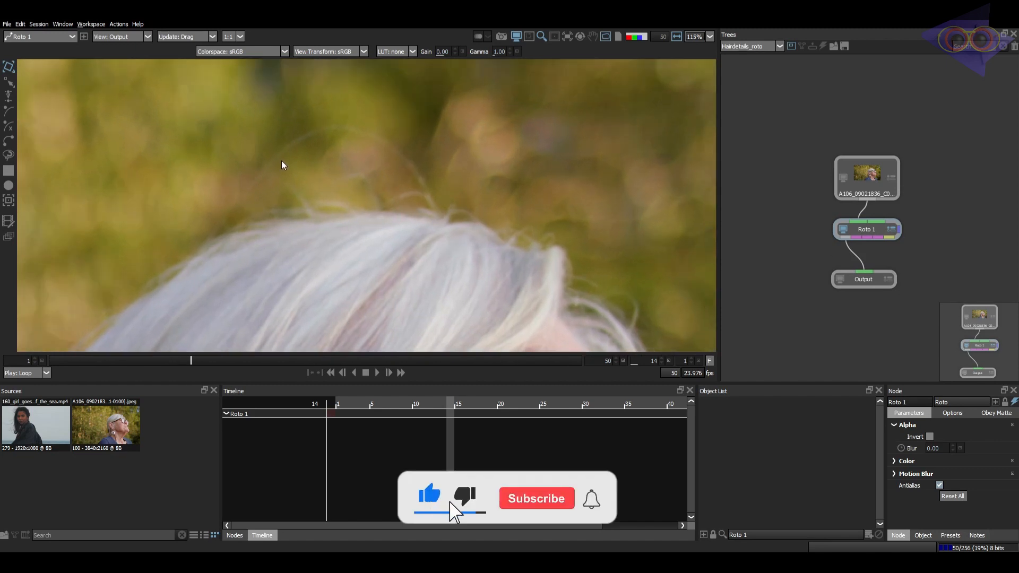
scroll(444, 208, down, 5)
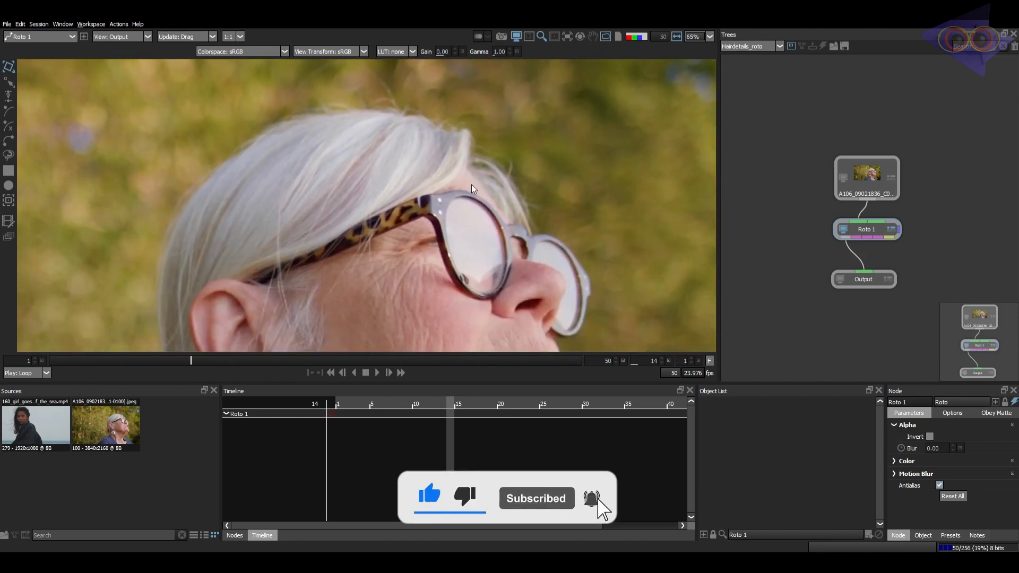
drag(191, 360, 54, 373)
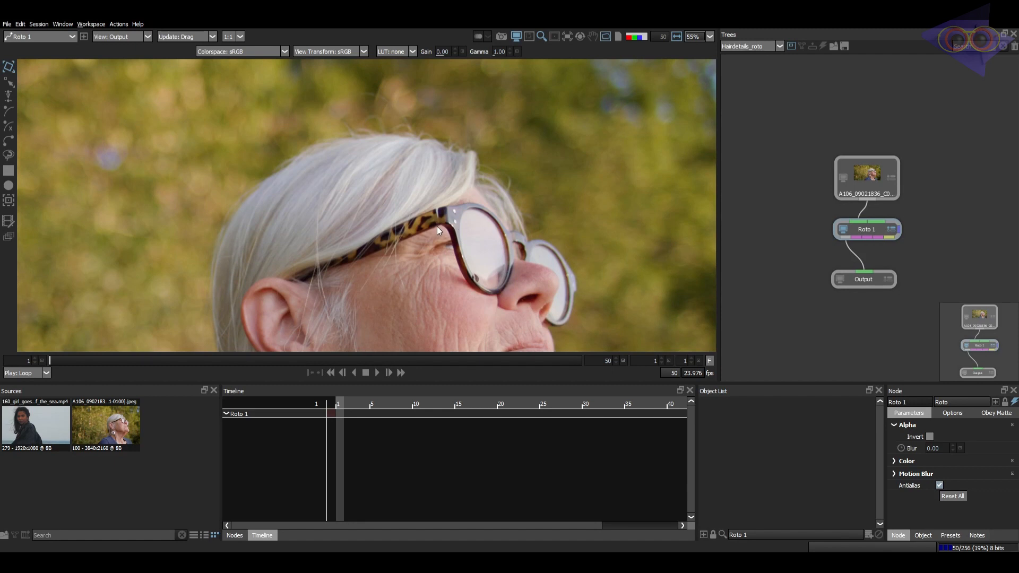
- Draw a closed Bezier tracking shape around the upper hair, between the hair edge and the glasses' temple arm
drag(266, 221, 264, 183)
scroll(243, 212, down, 1)
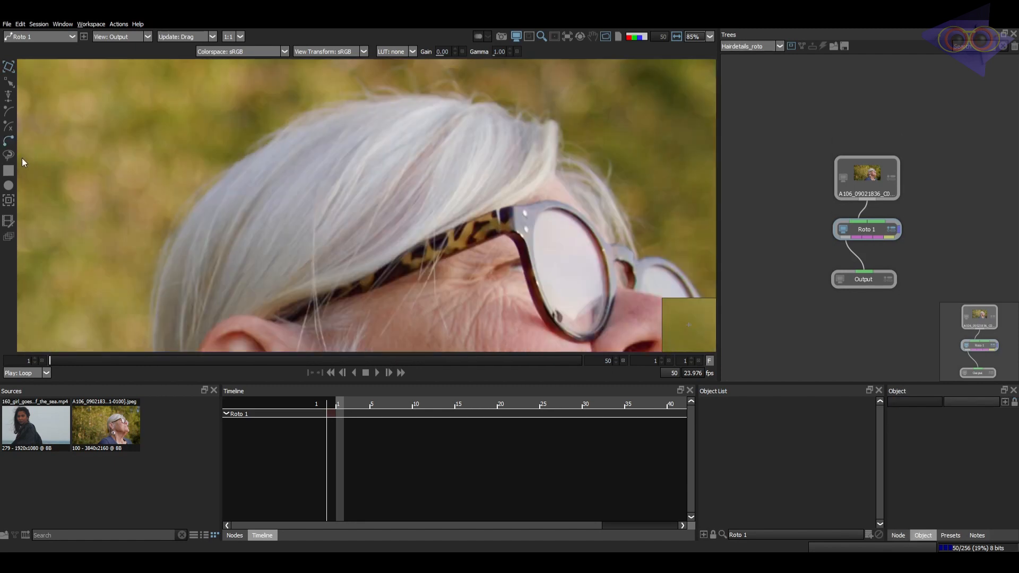
click(8, 141)
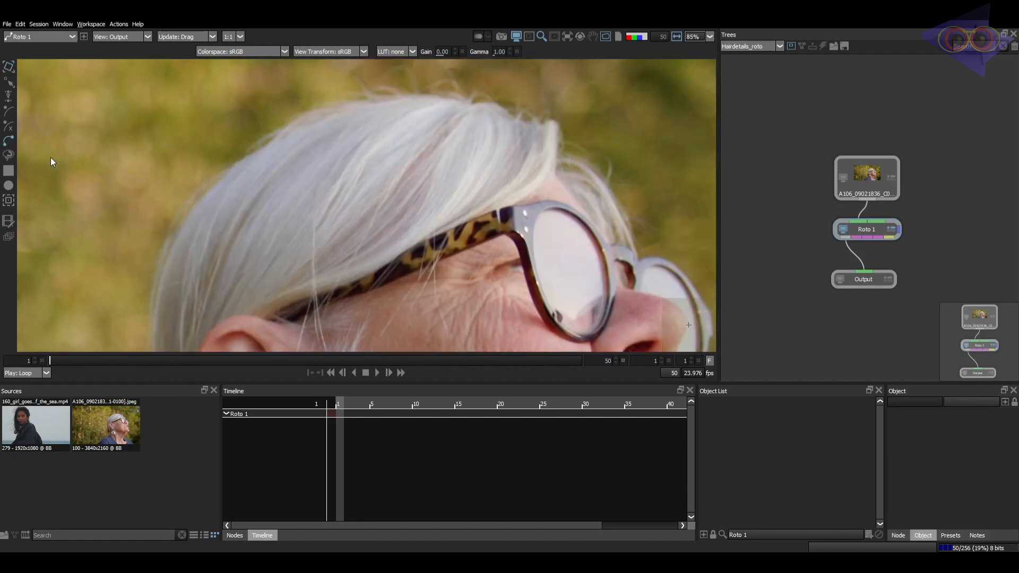
click(178, 227)
click(215, 183)
click(294, 126)
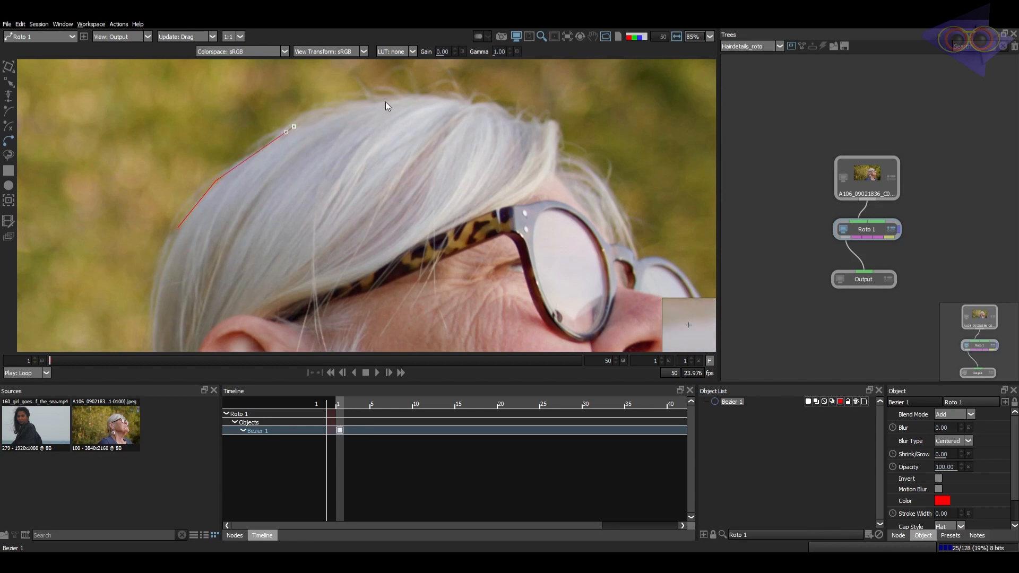
click(381, 101)
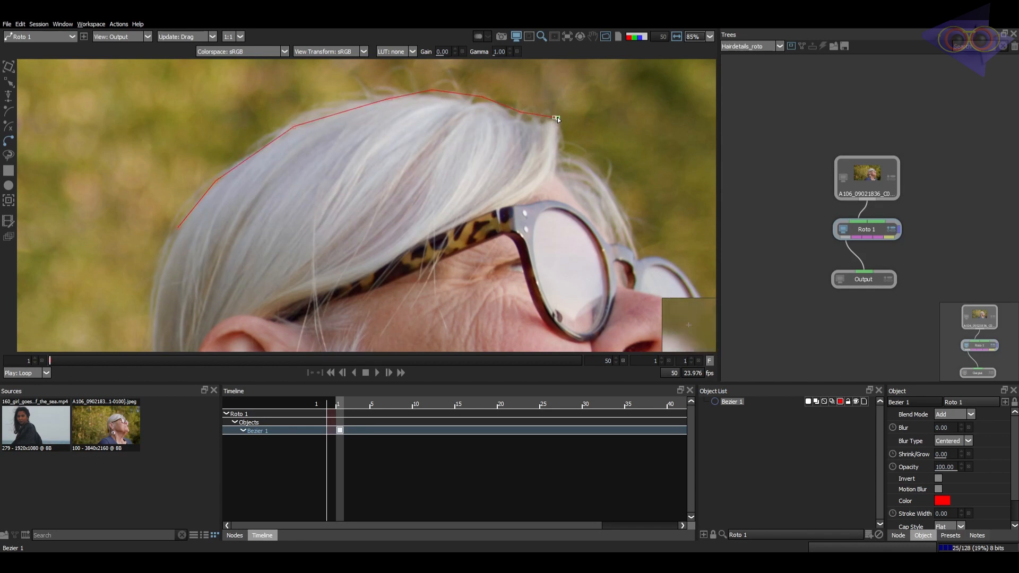
click(508, 214)
click(329, 245)
click(215, 246)
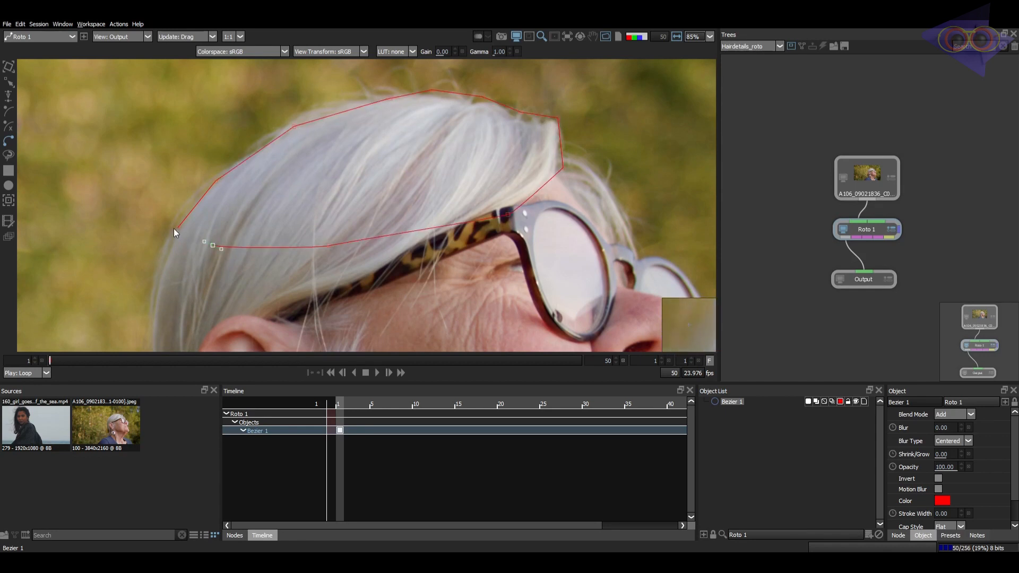
click(178, 227)
- Track the hair shape forward to frame 50 with the Mocha Tracker, and scrub back to frame 1 to review it
key(t)
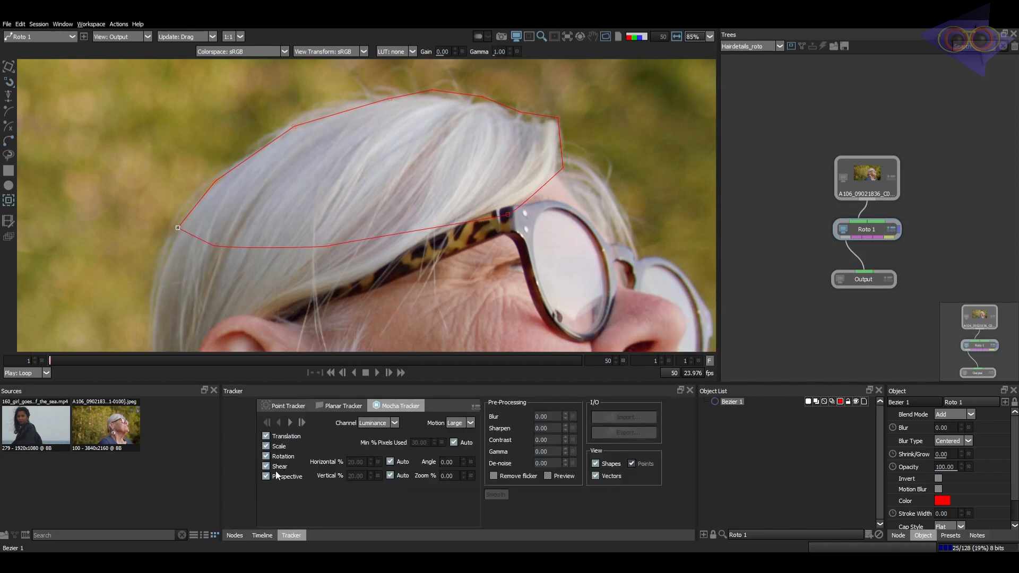
click(289, 423)
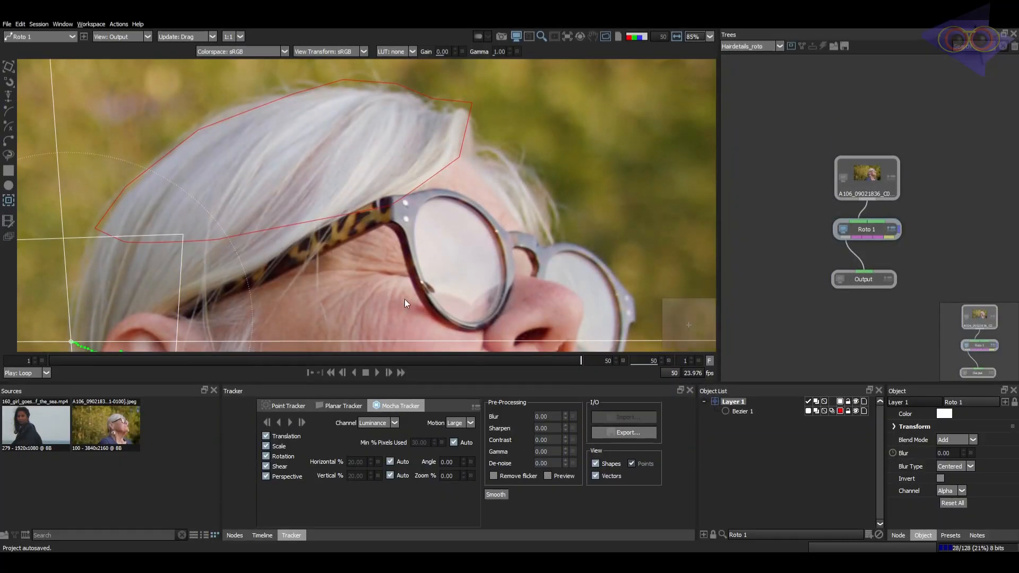
drag(572, 360, 47, 381)
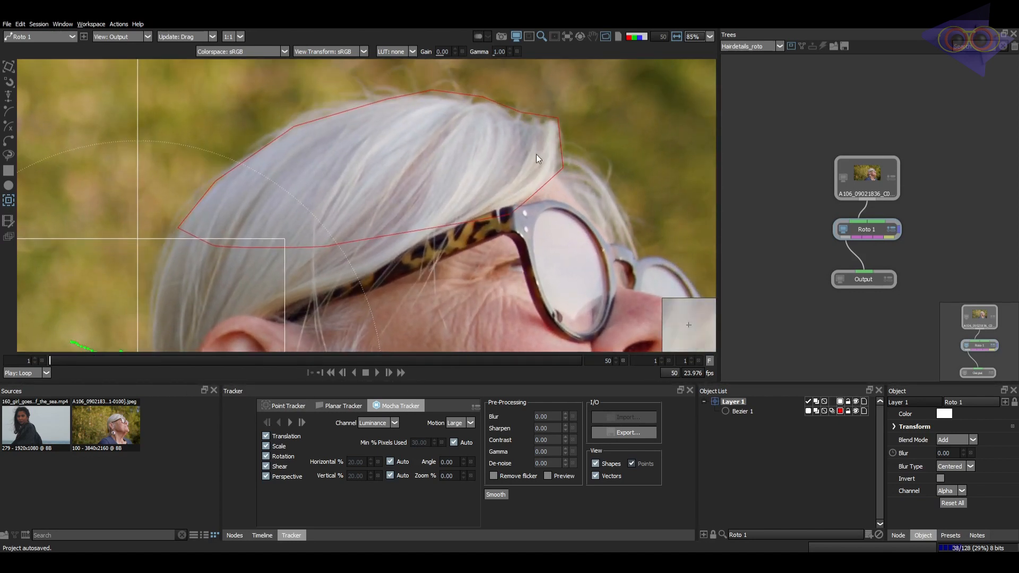
- Delete the tracking shape inside Layer 1 and select the tracked layer
click(742, 412)
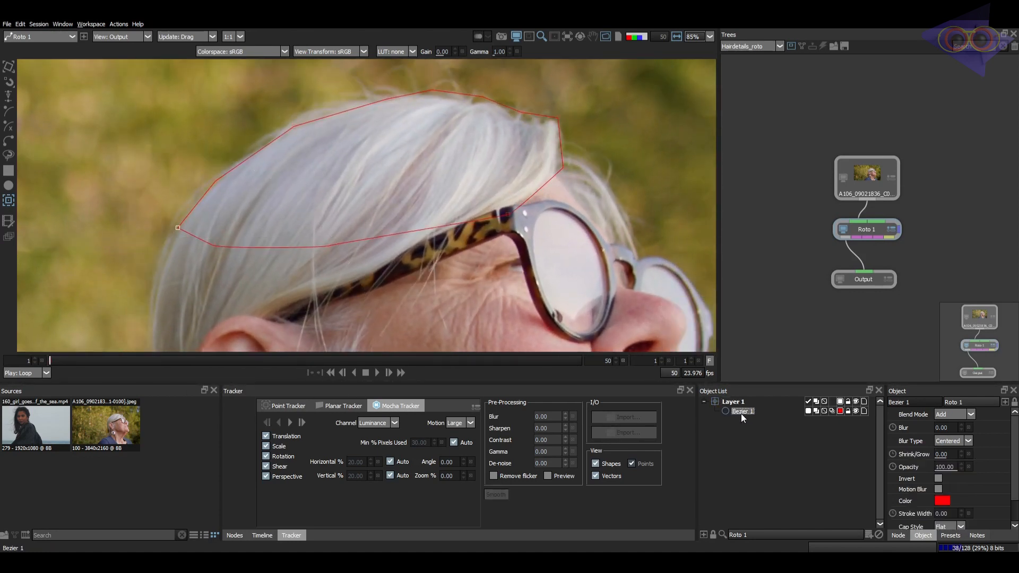
key(Delete)
click(732, 402)
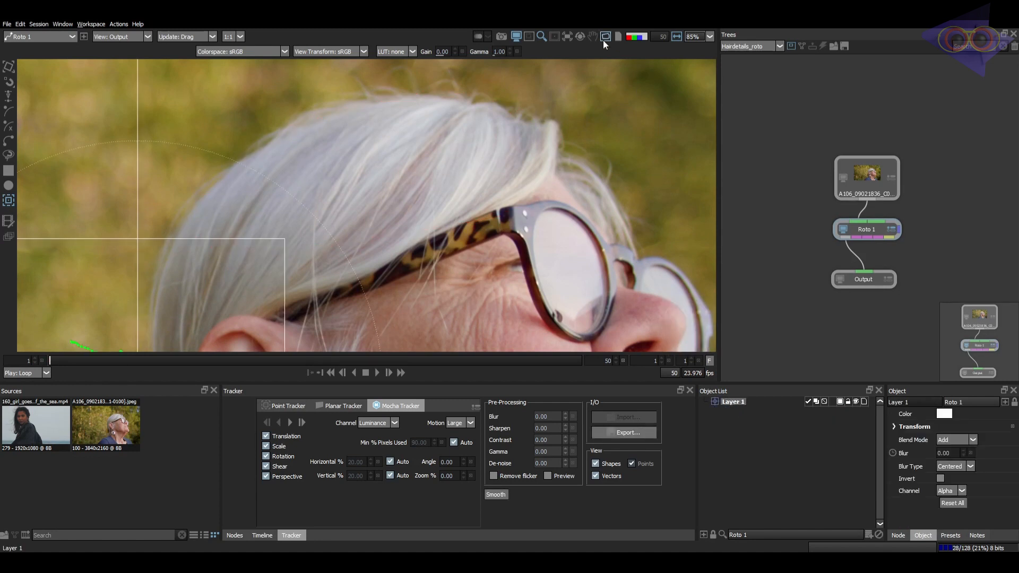
- Stabilize the viewer using Layer 1's tracking data and play the clip to check the motion
click(567, 37)
click(582, 59)
click(377, 373)
- Draw a closed Bezier shape in Layer 1 over the back section of the hair, following the head's rear outline
key(b)
click(172, 244)
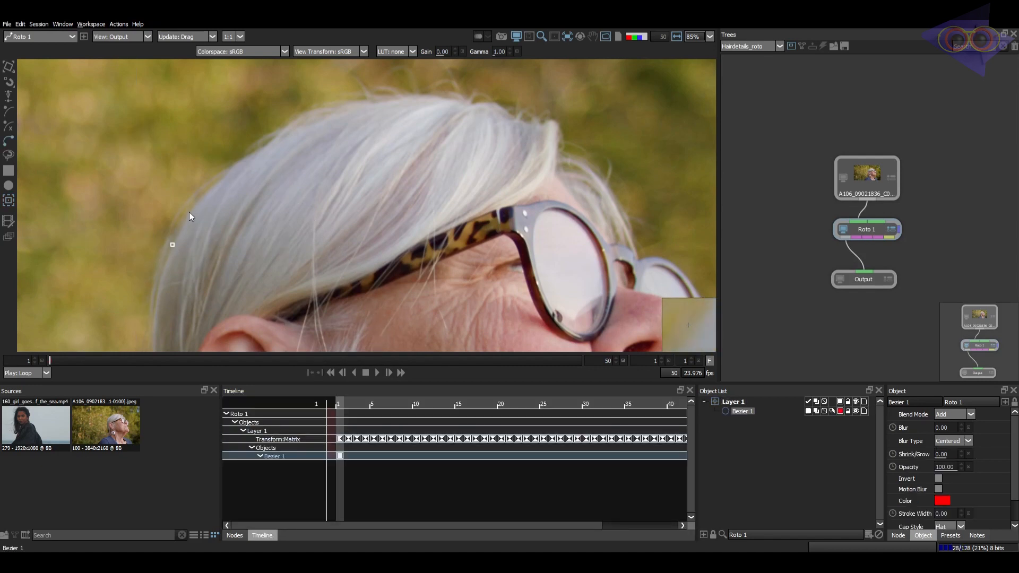
click(189, 212)
click(235, 161)
click(266, 142)
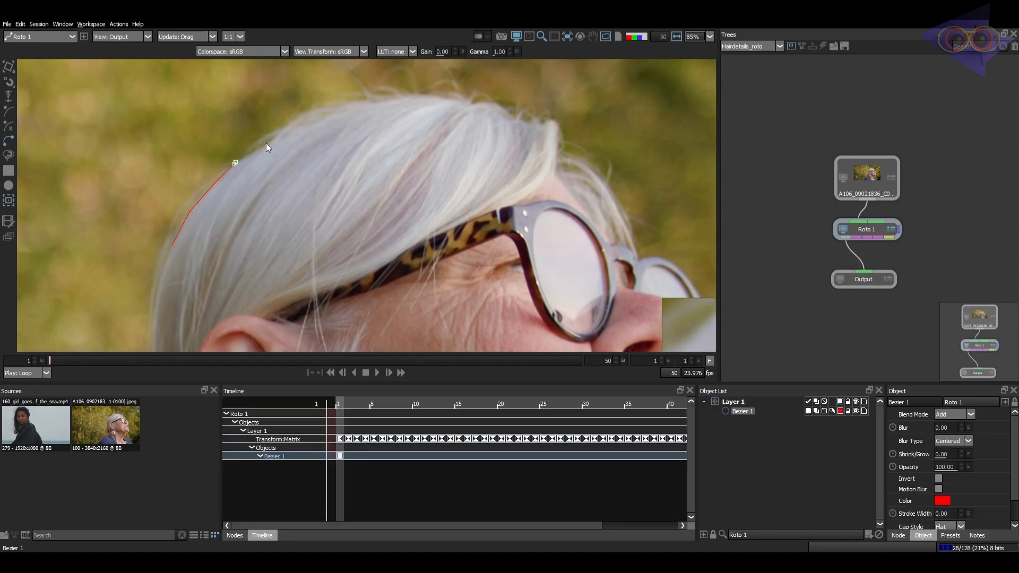
click(298, 127)
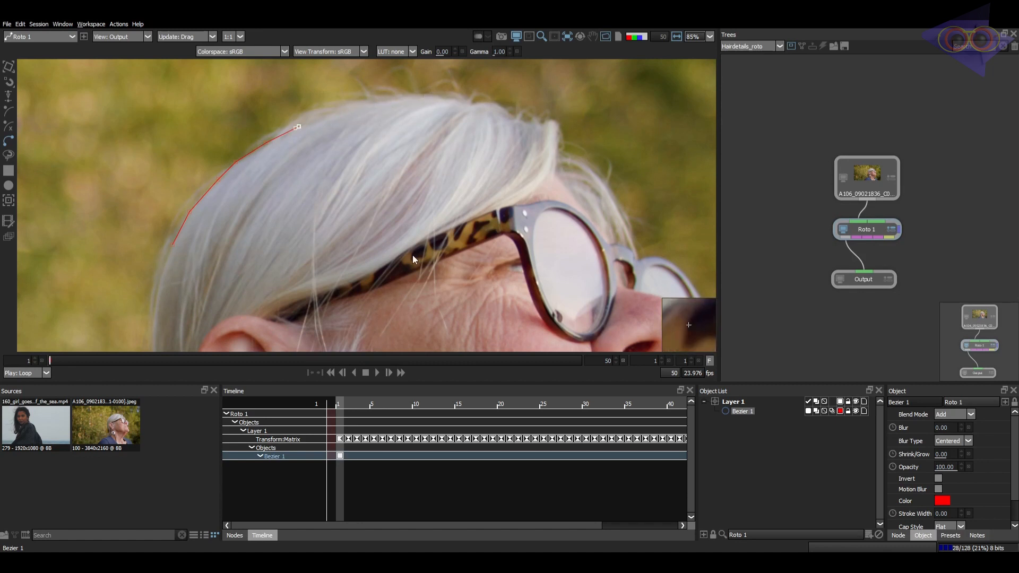
key(ctrl+z)
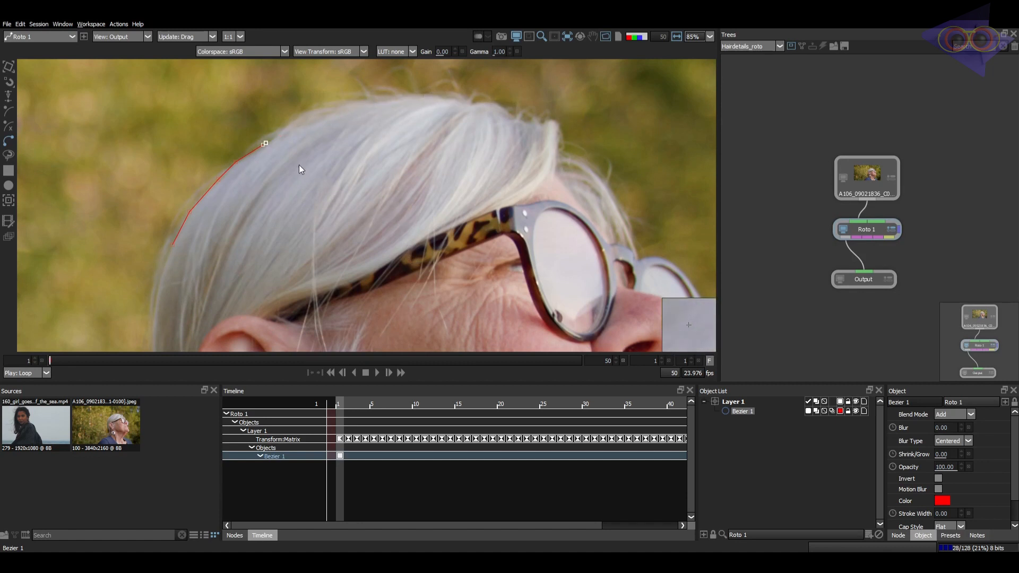
drag(266, 145, 264, 148)
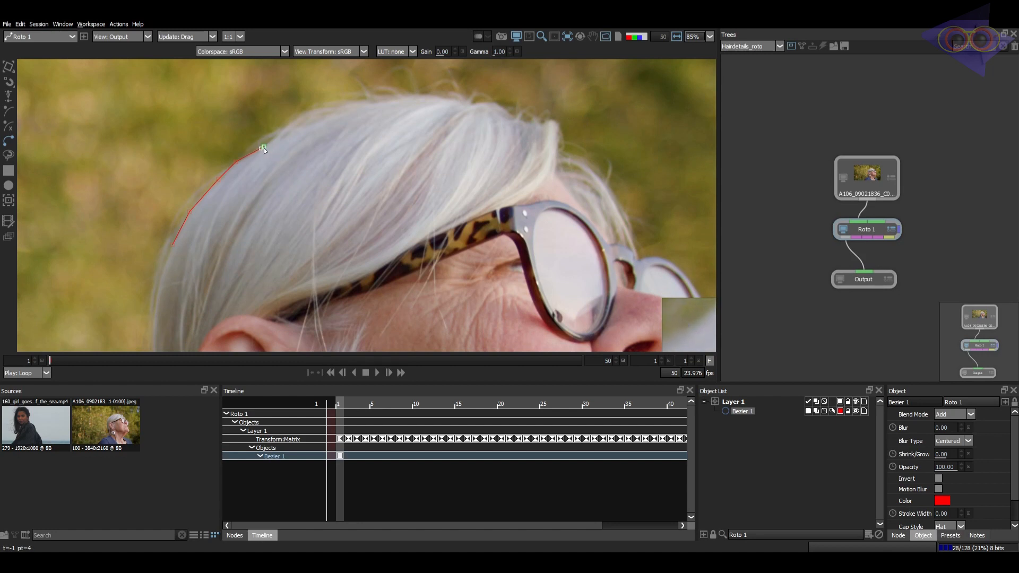
click(323, 130)
click(413, 123)
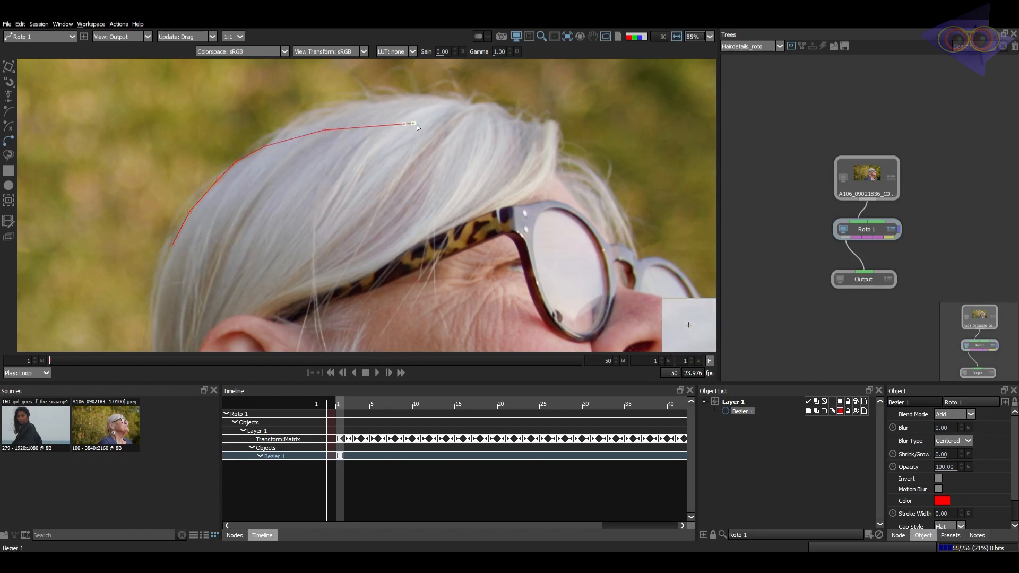
click(444, 300)
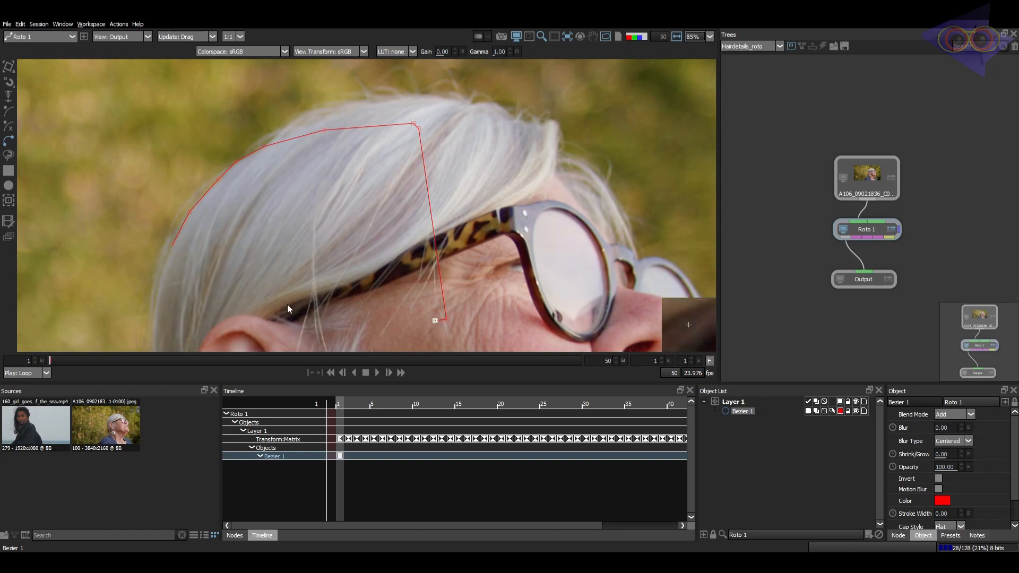
click(174, 281)
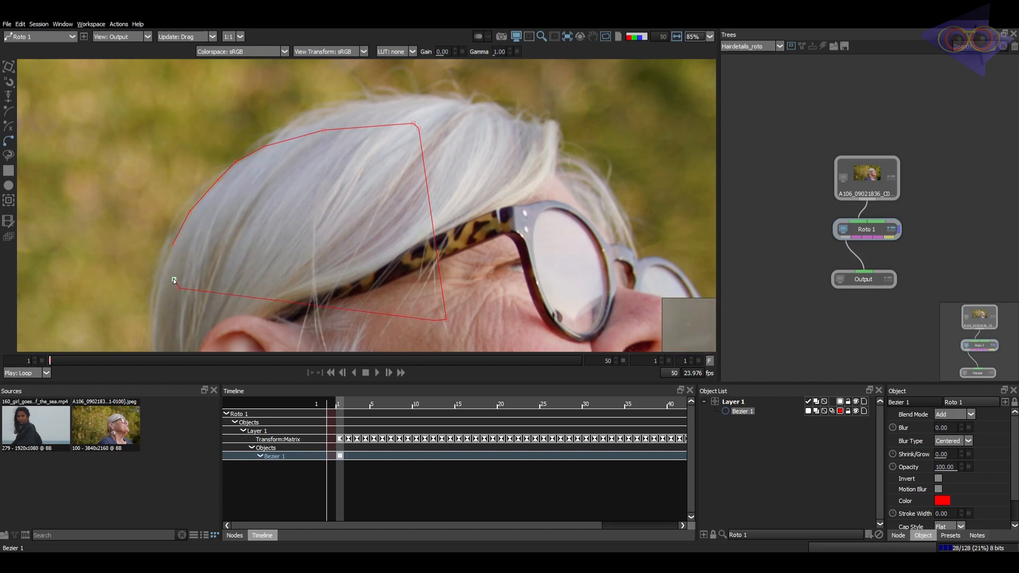
click(173, 248)
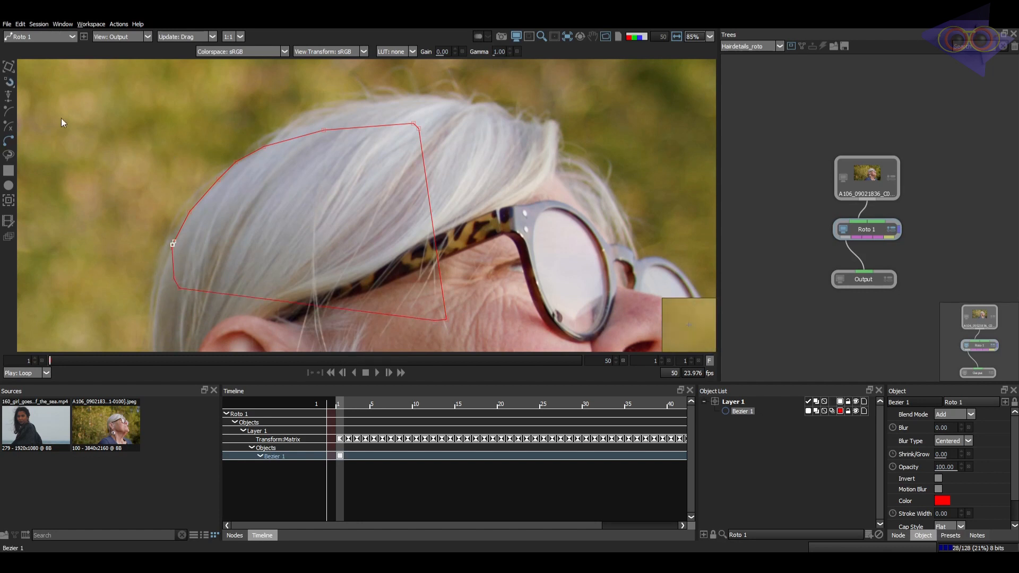
- Draw a second closed Bezier shape following the hair's outline over the crown, overlapping the back hair shape
click(272, 137)
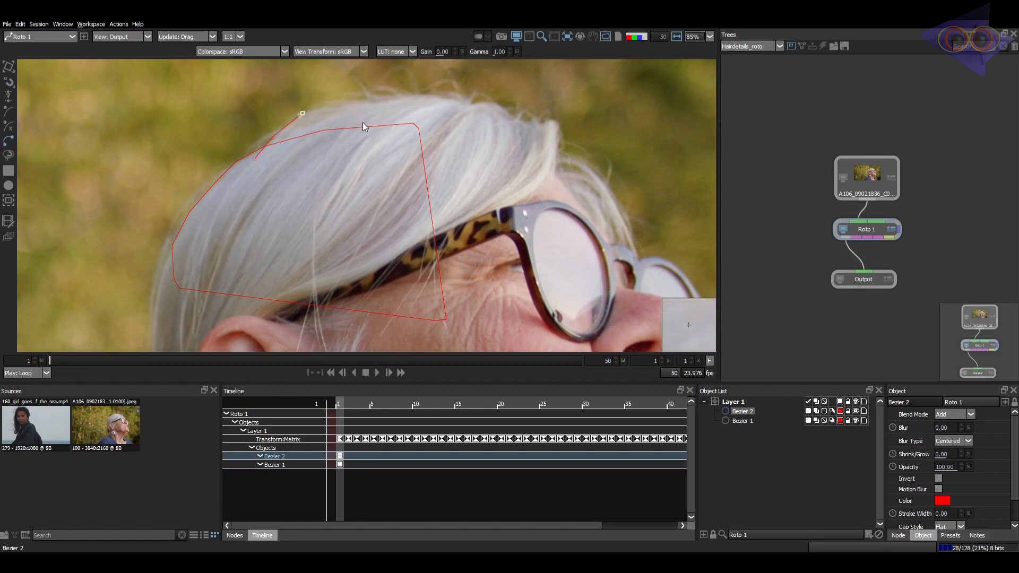
scroll(314, 118, up, 5)
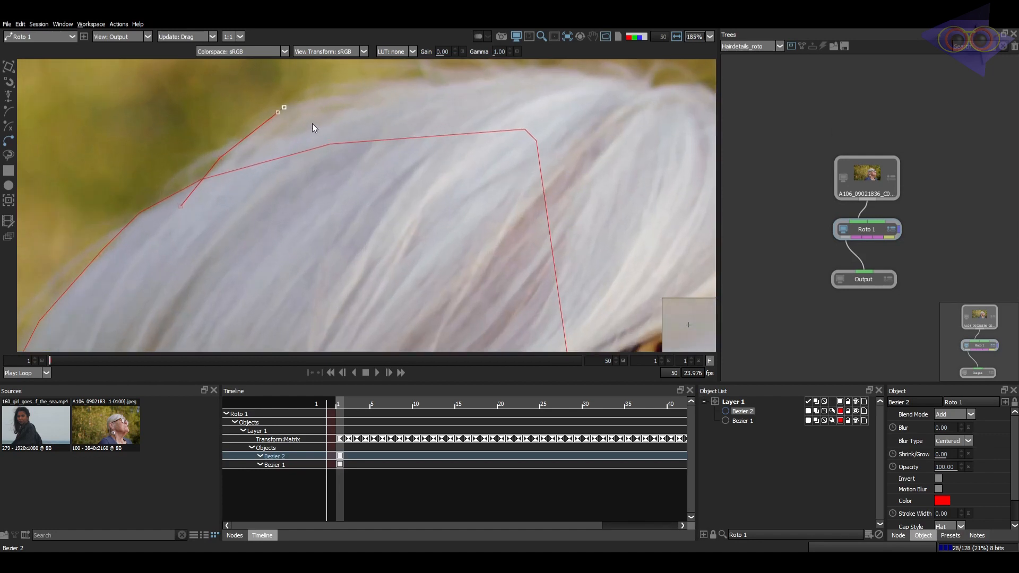
drag(336, 108, 318, 135)
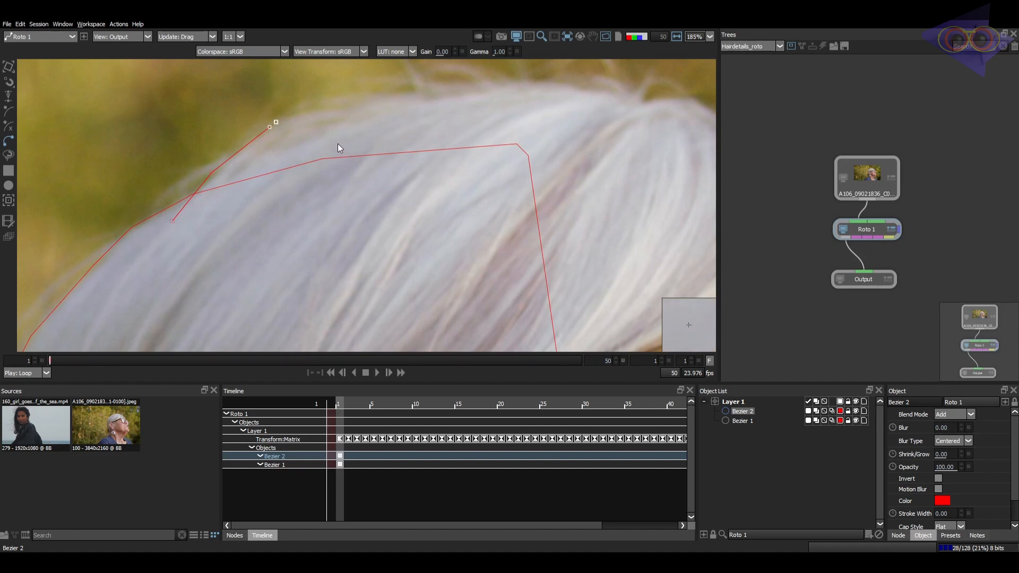
scroll(335, 149, down, 3)
key(ctrl+z)
key(ctrl+z)
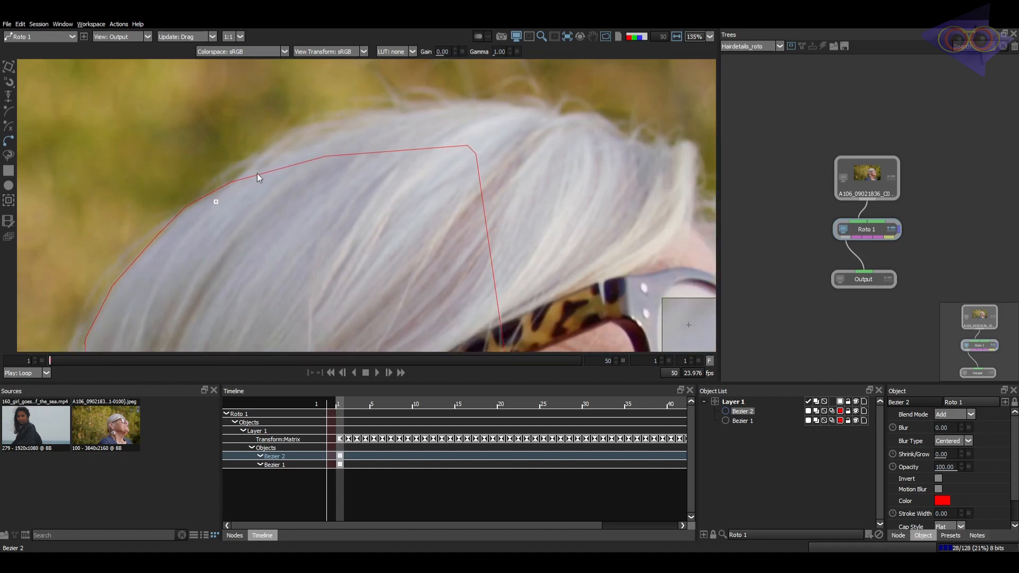
click(300, 148)
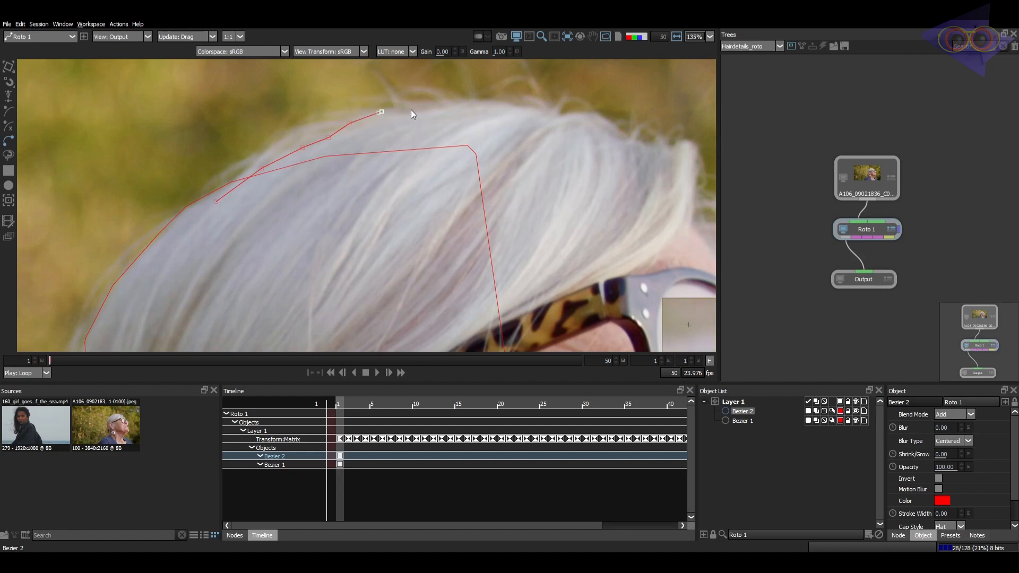
scroll(324, 193, down, 3)
click(325, 197)
- Convert the points of the crown and back hair shapes to Cardinal
right_click(591, 110)
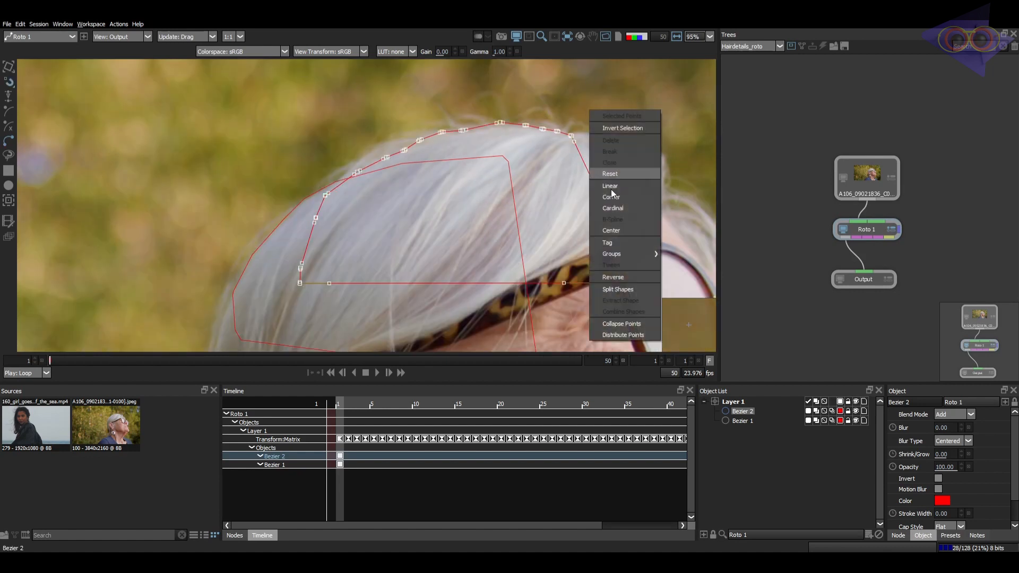
click(616, 208)
click(234, 292)
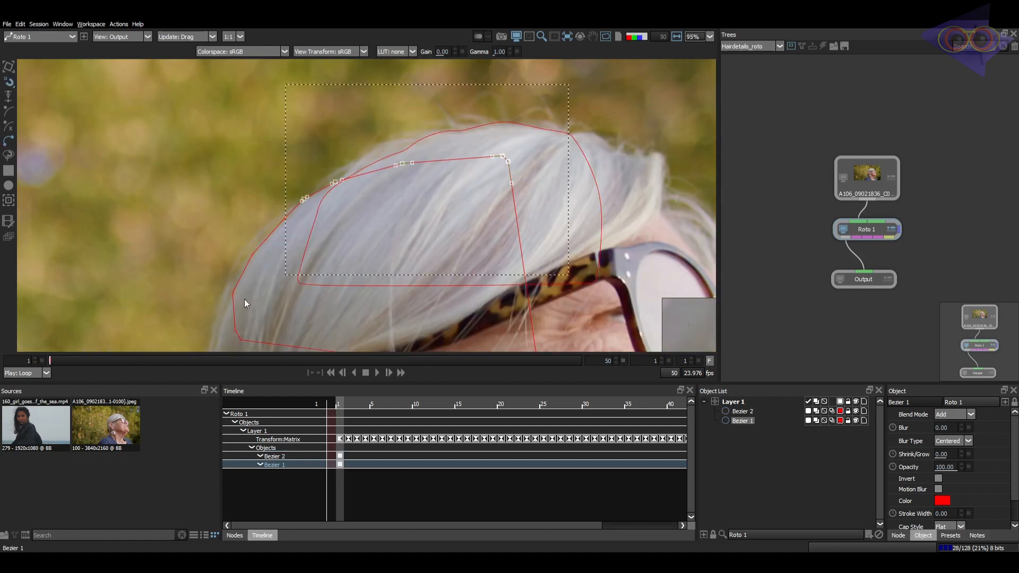
right_click(382, 193)
click(407, 292)
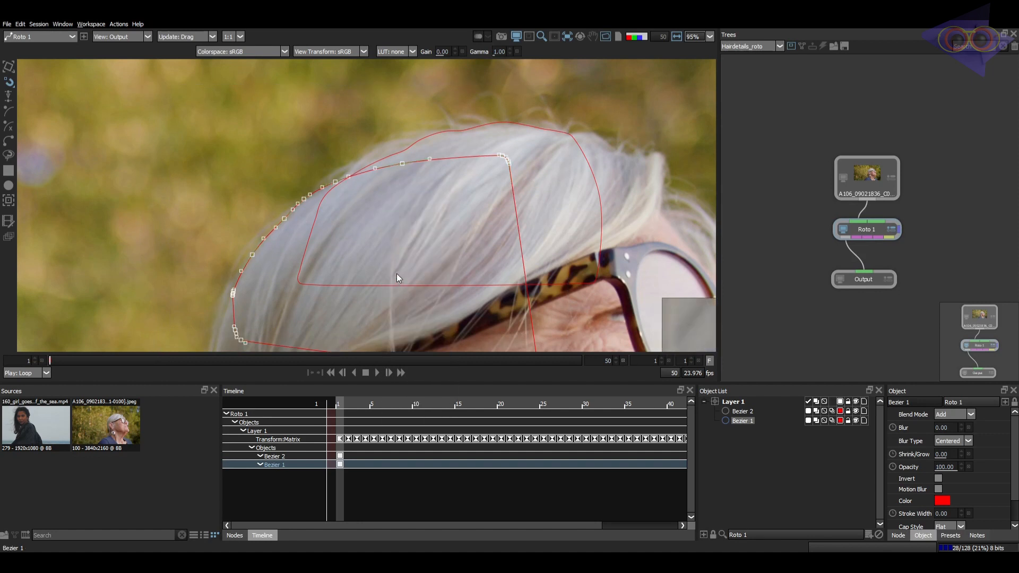
- Draw a third closed Bezier shape over the front of the crown, overlapping the crown shape, and convert its points to Cardinal
click(550, 145)
click(574, 132)
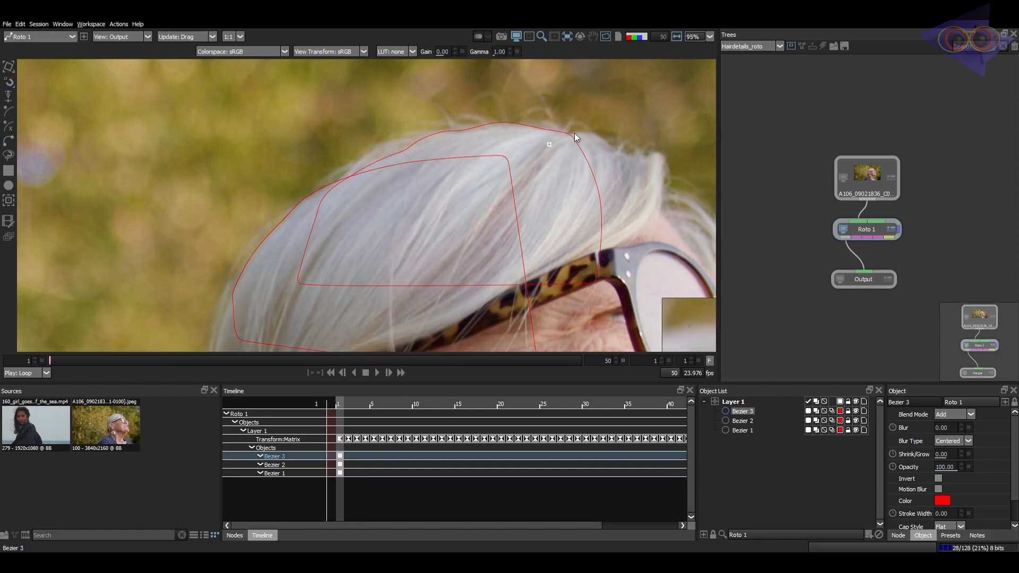
click(593, 130)
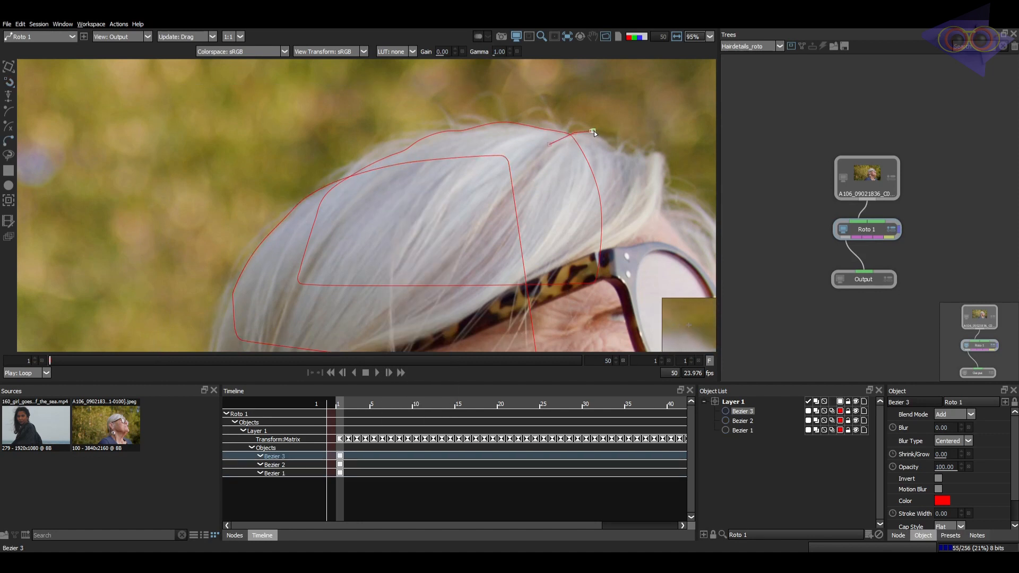
click(623, 153)
click(641, 174)
click(659, 232)
click(649, 279)
click(616, 320)
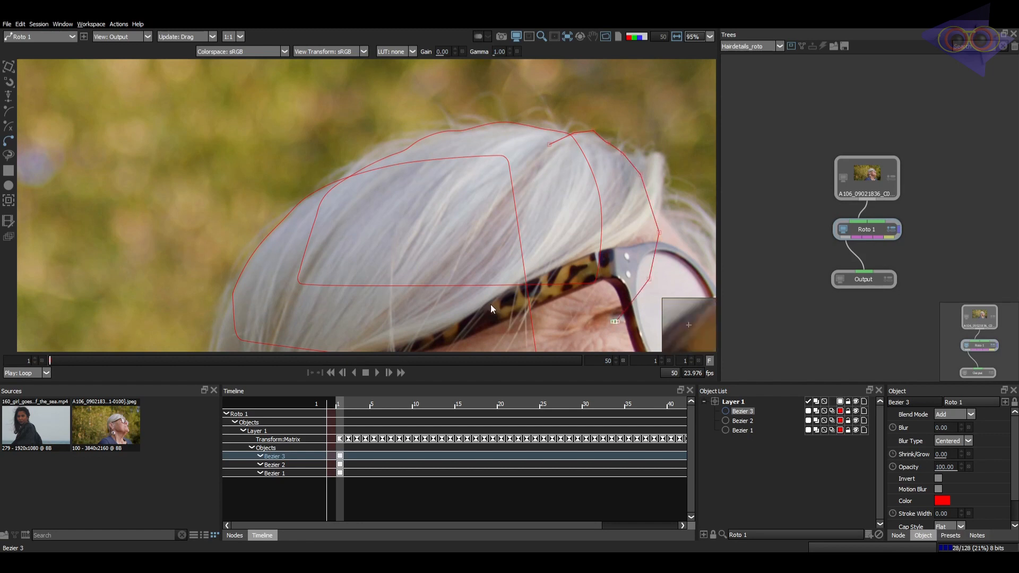
click(477, 304)
click(461, 303)
click(452, 291)
click(489, 171)
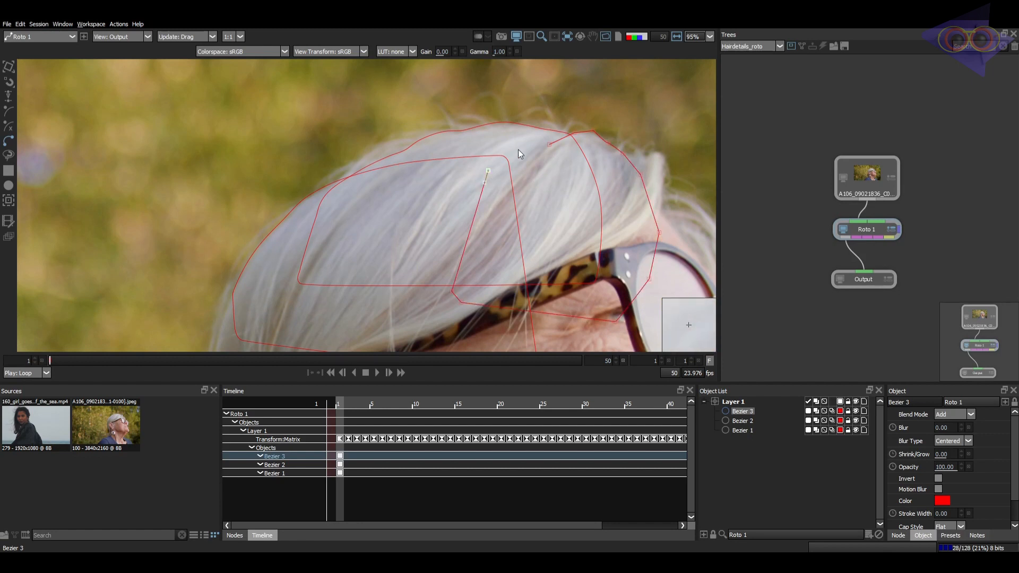
click(549, 144)
key(ctrl+a)
key(z)
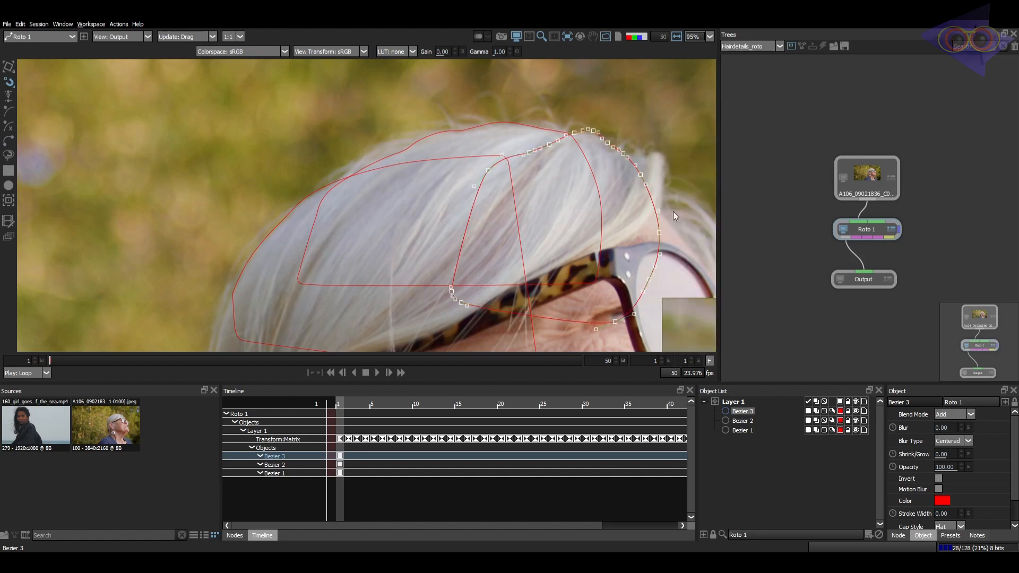
- Draw a fourth closed Bezier shape around the front tuft of hair above the glasses, overlapping the previous shape
click(600, 155)
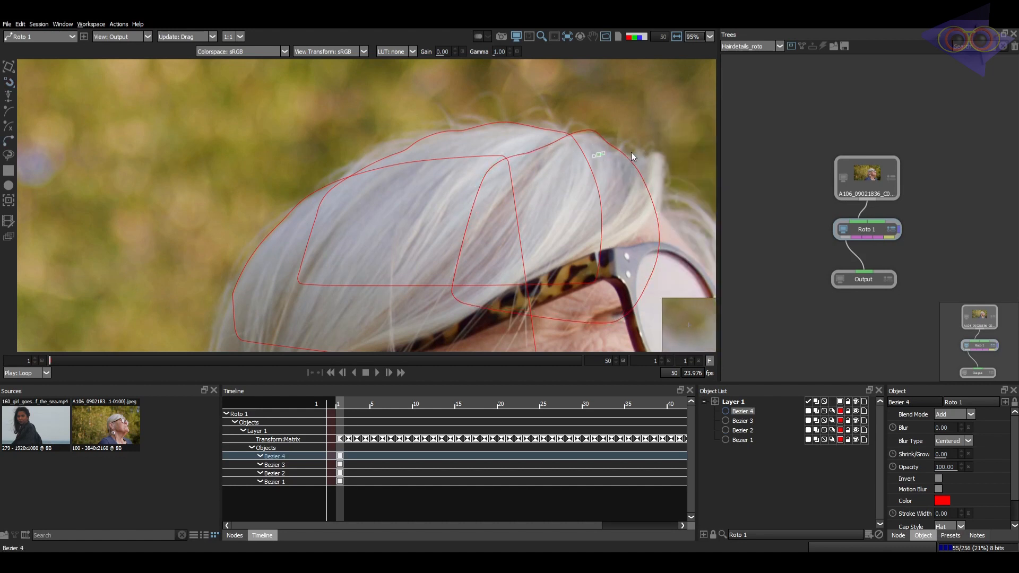
click(628, 154)
click(637, 151)
click(645, 155)
click(655, 151)
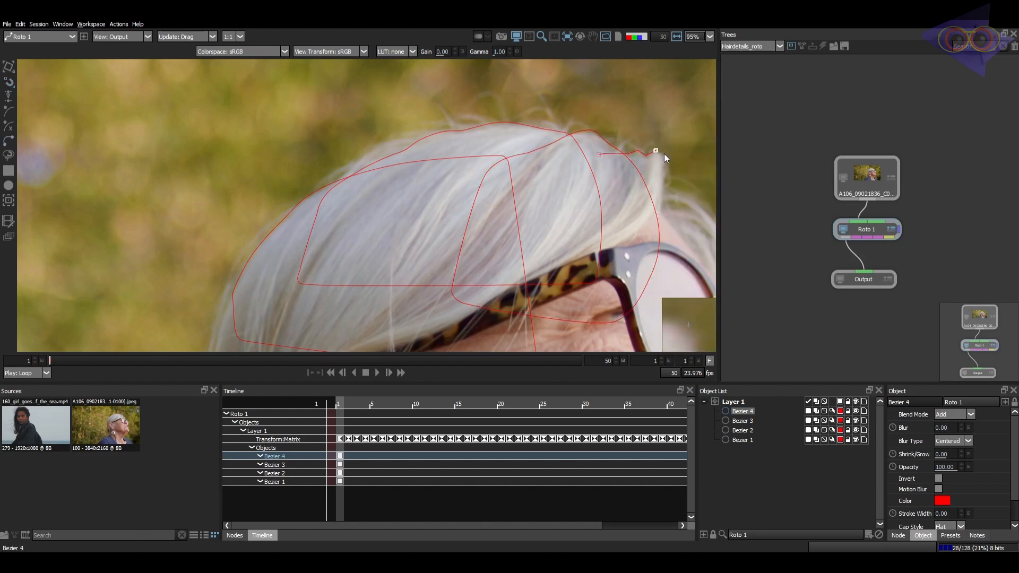
click(664, 154)
click(664, 166)
click(662, 187)
click(657, 222)
click(639, 265)
click(595, 295)
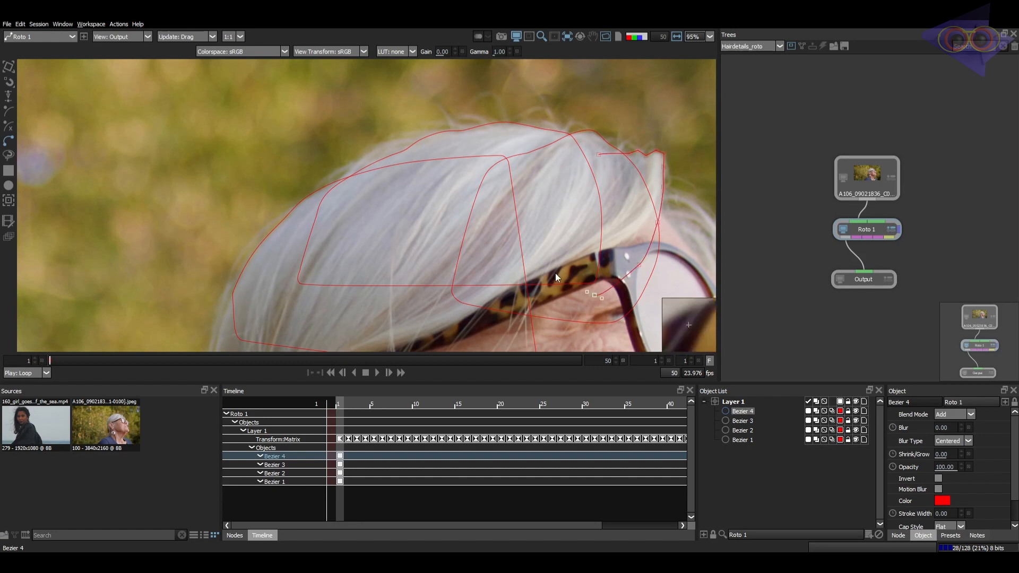
click(552, 271)
drag(557, 209, 562, 201)
click(600, 155)
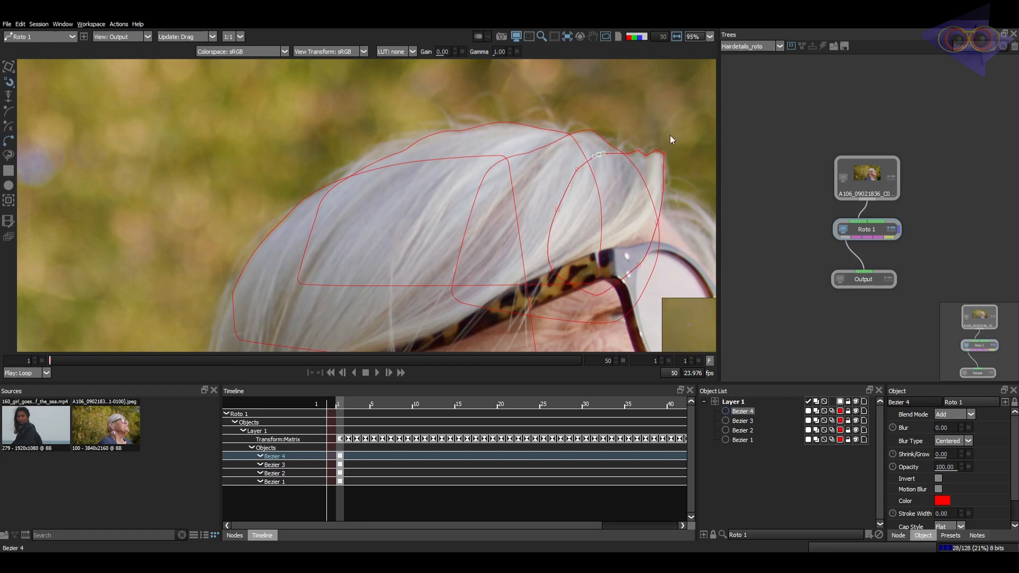
- Select all four hair shapes together with the Transform tool
drag(671, 129, 415, 425)
key(t)
scroll(520, 277, down, 3)
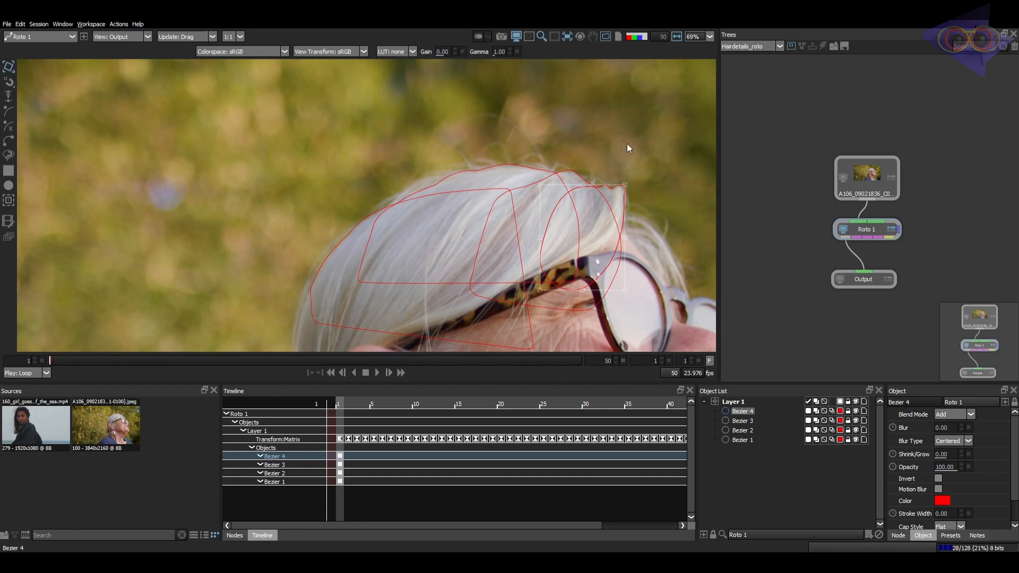
drag(626, 145, 378, 274)
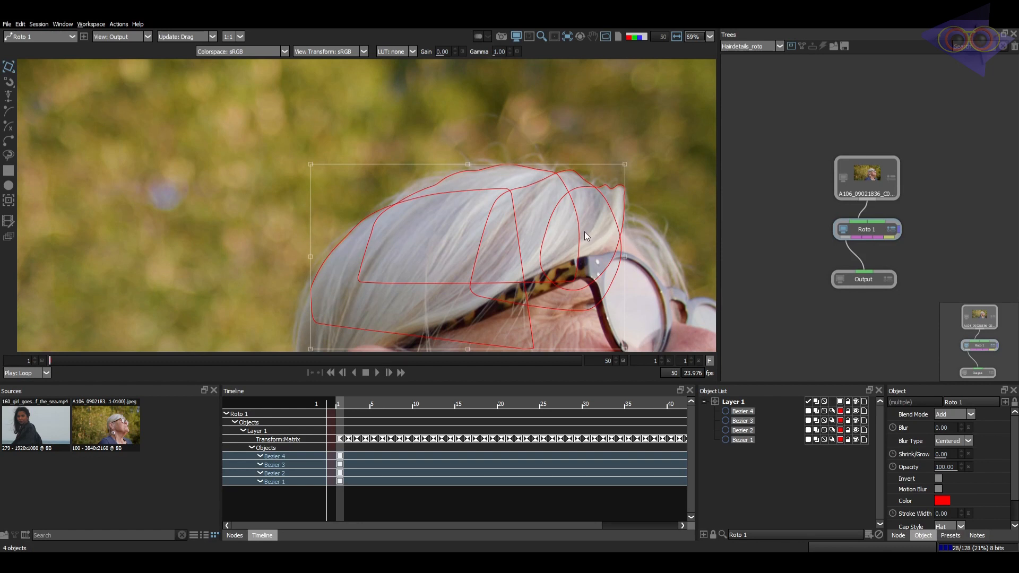
drag(673, 134, 386, 287)
- At frame 50, hide Bezier 2, 3 and 4 and select only the back hair shape, Bezier 1
click(342, 371)
drag(272, 210, 330, 291)
click(749, 413)
shift+click(745, 432)
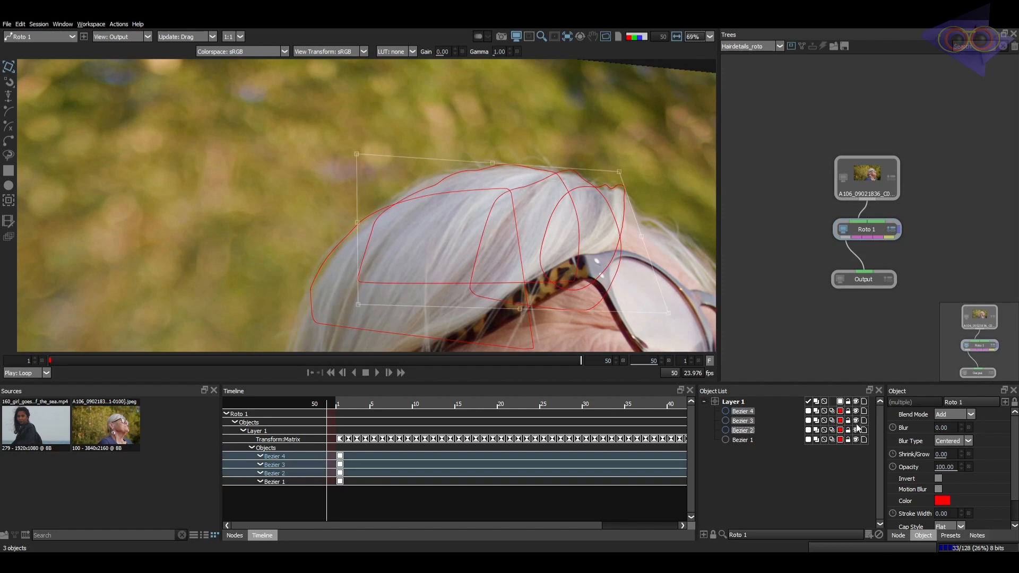
click(856, 420)
click(743, 440)
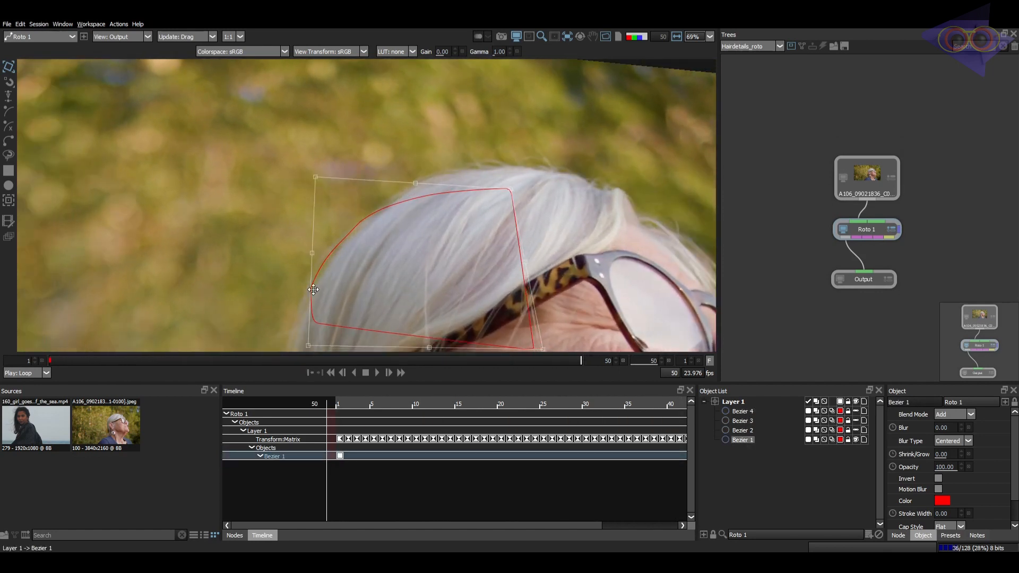
- Adjust the back hair shape to the hair's rear outline at frames 39 and 50, refining its points at frame 50
drag(364, 360, 462, 360)
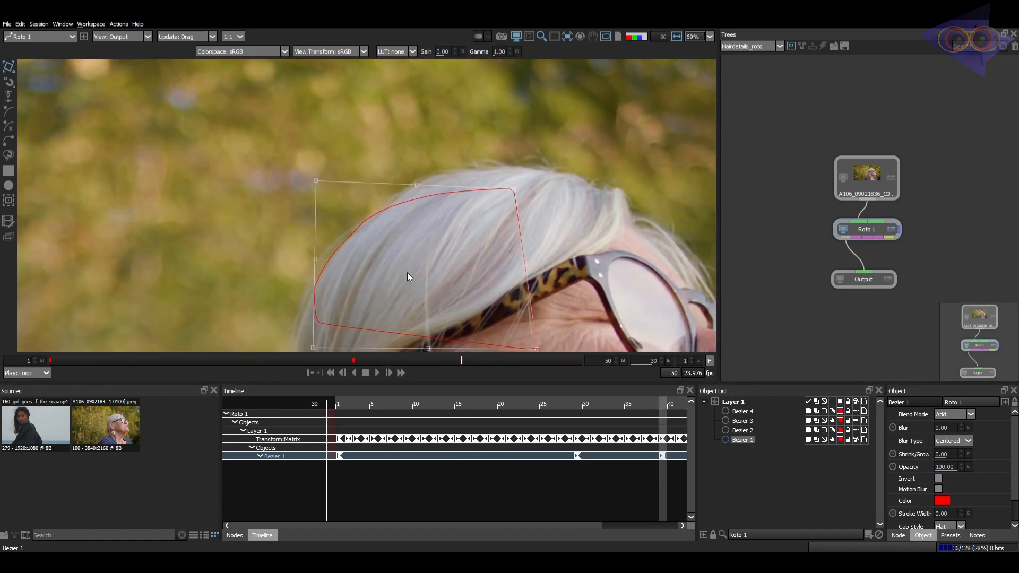
drag(572, 361, 589, 364)
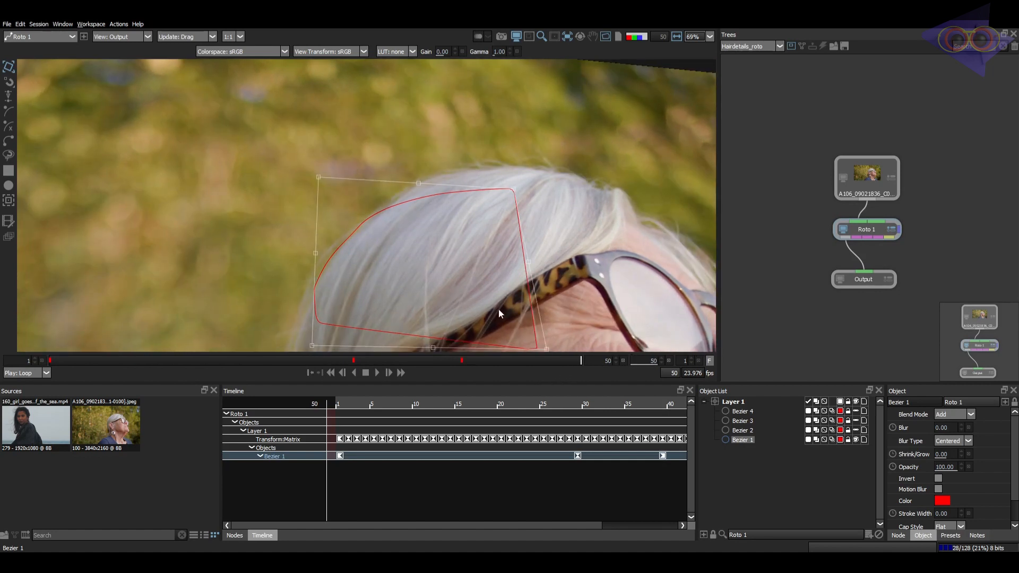
key(r)
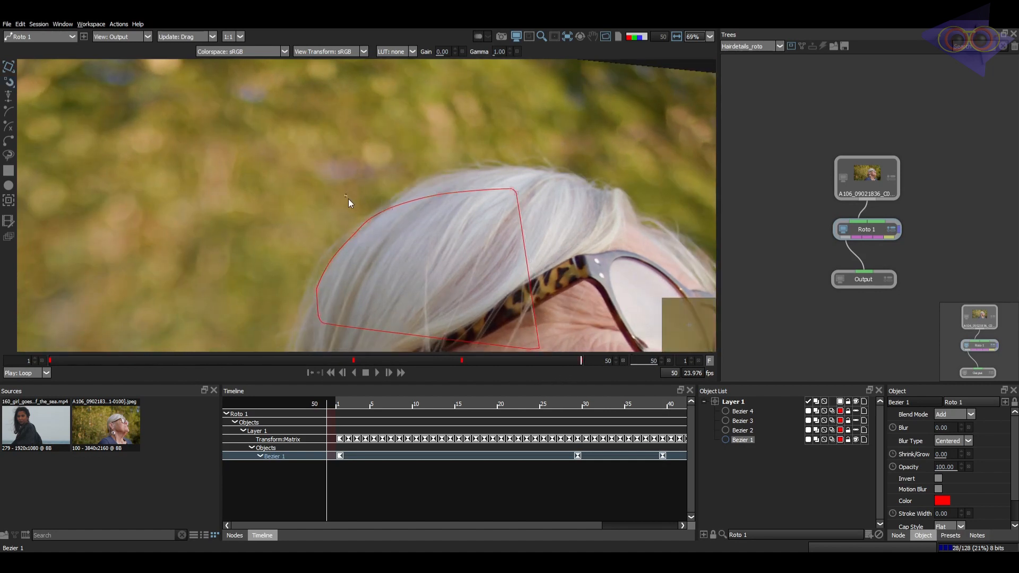
drag(346, 199, 423, 245)
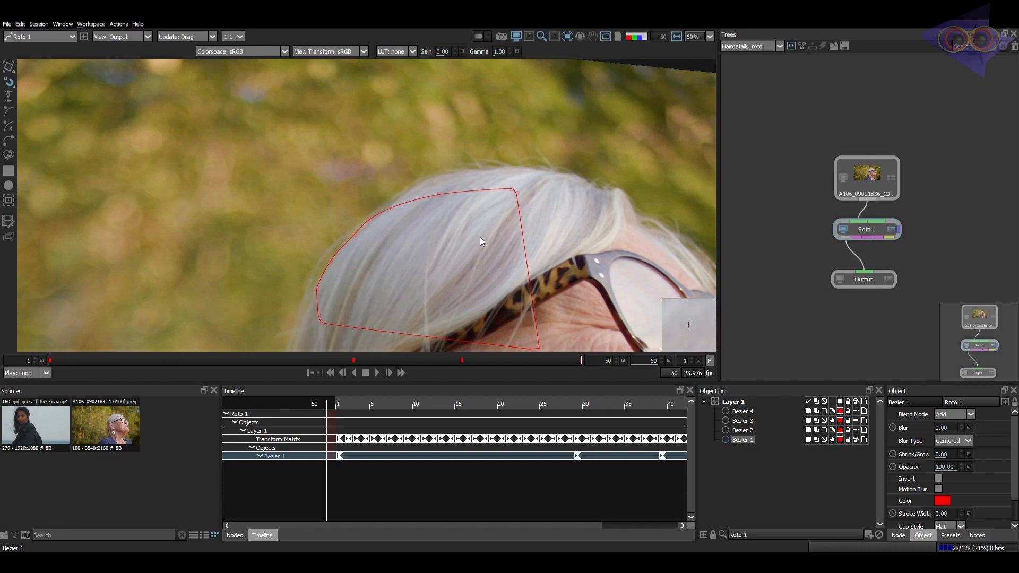
- Make Bezier 2, Bezier 3 and Bezier 4 visible again
click(855, 431)
click(855, 420)
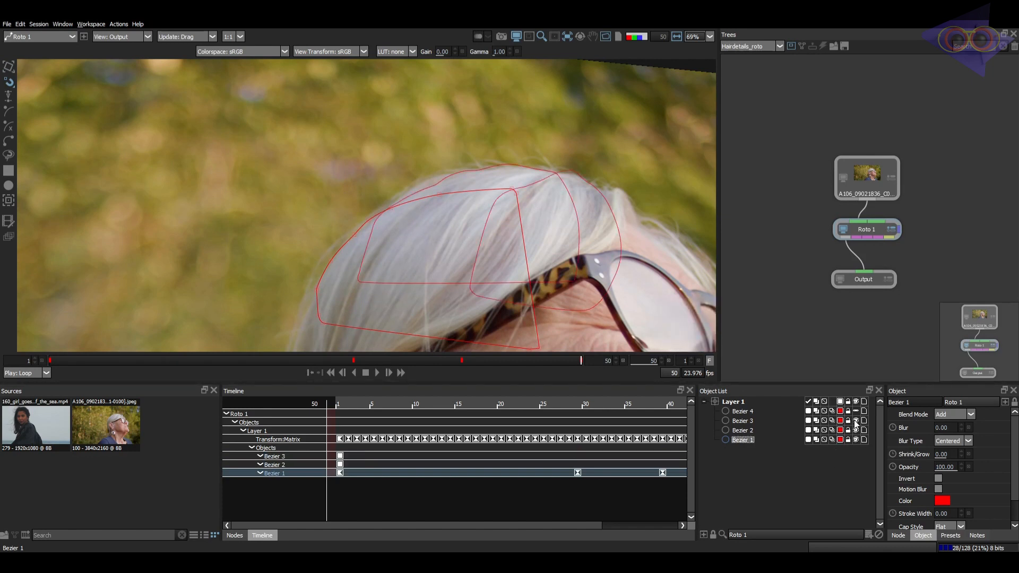
click(855, 411)
- Transform Bezier 2, 3 and 4 together at frame 50 so they fit the top of the hair
click(743, 431)
shift+click(743, 421)
shift+click(743, 411)
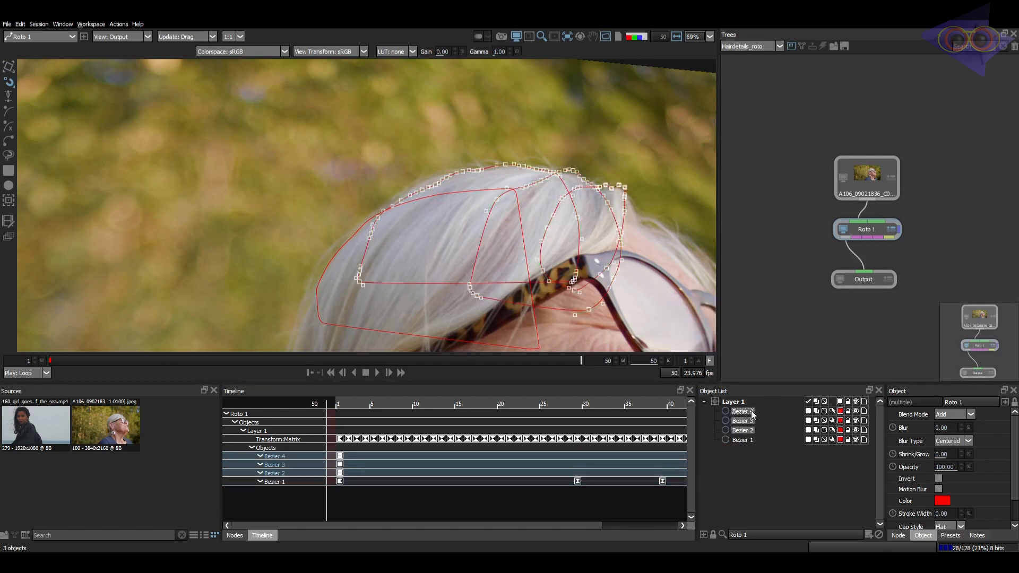
click(136, 362)
drag(135, 365, 597, 331)
key(t)
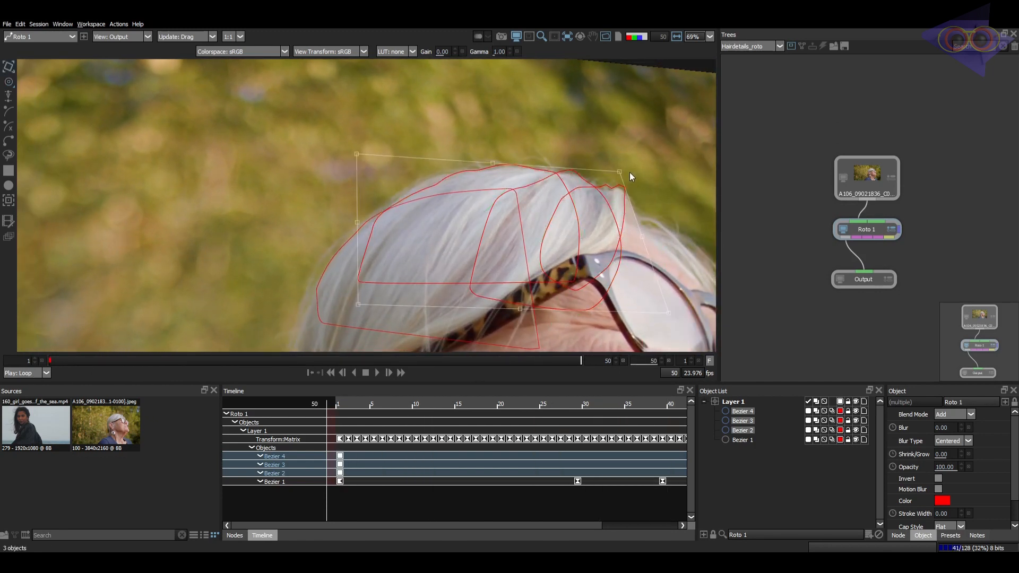
drag(620, 171, 619, 174)
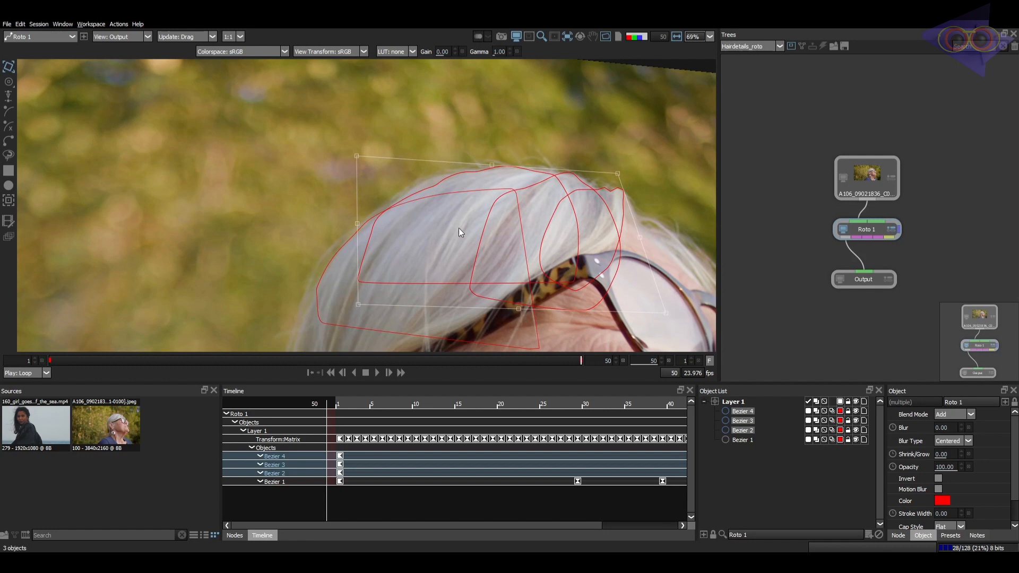
- Return to frame 1, duplicate Layer 1, delete the four copied shapes and select the emptied duplicate layer
click(432, 103)
scroll(507, 220, down, 1)
drag(544, 363, 50, 355)
scroll(394, 183, up, 4)
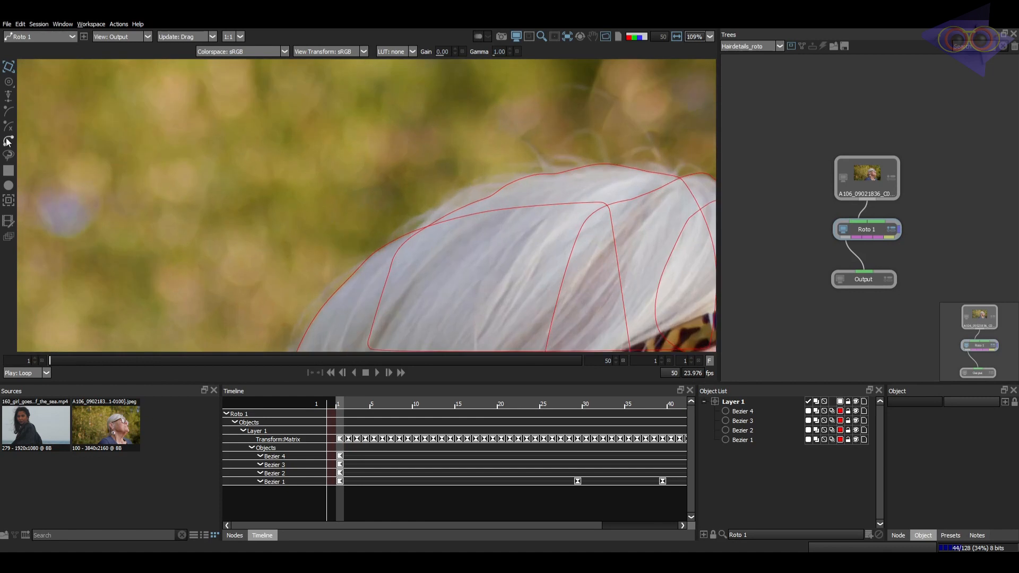
click(743, 404)
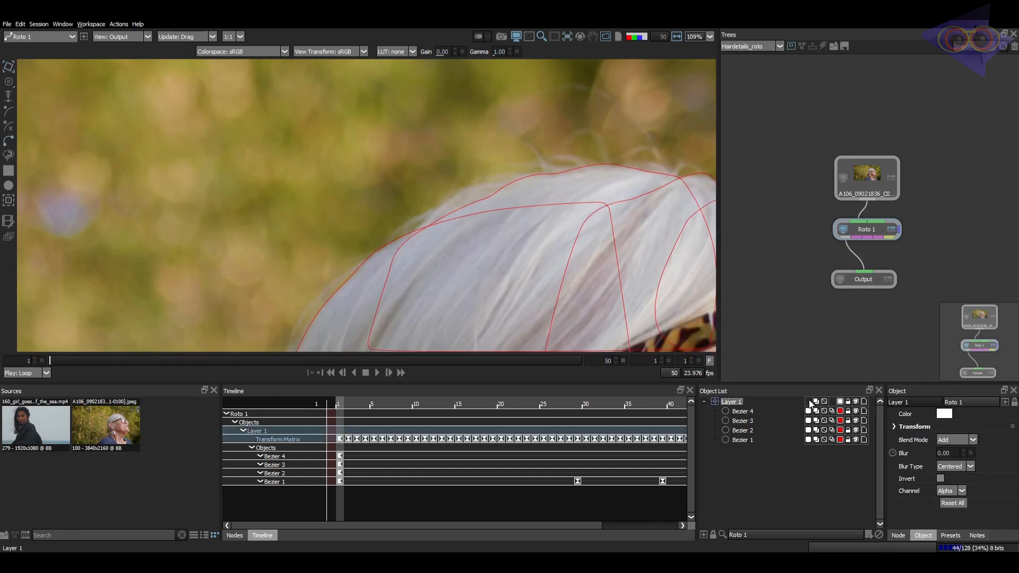
key(ctrl+d)
click(743, 412)
shift+click(731, 440)
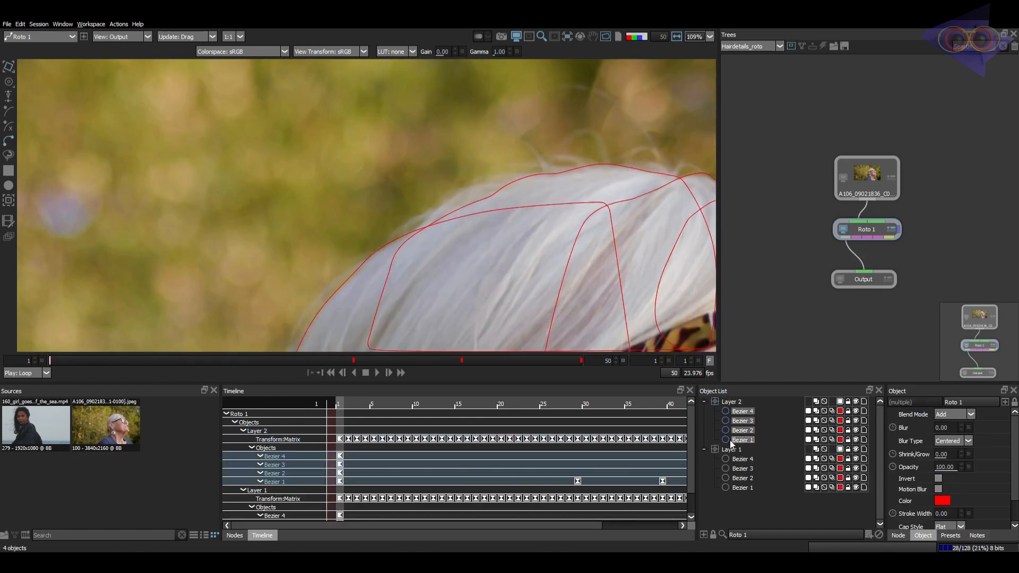
key(Delete)
click(734, 403)
- Draw a thin closed Bezier shape in Layer 2 around the hair strands along the upper back outline of the head
drag(397, 211, 186, 217)
drag(352, 208, 394, 184)
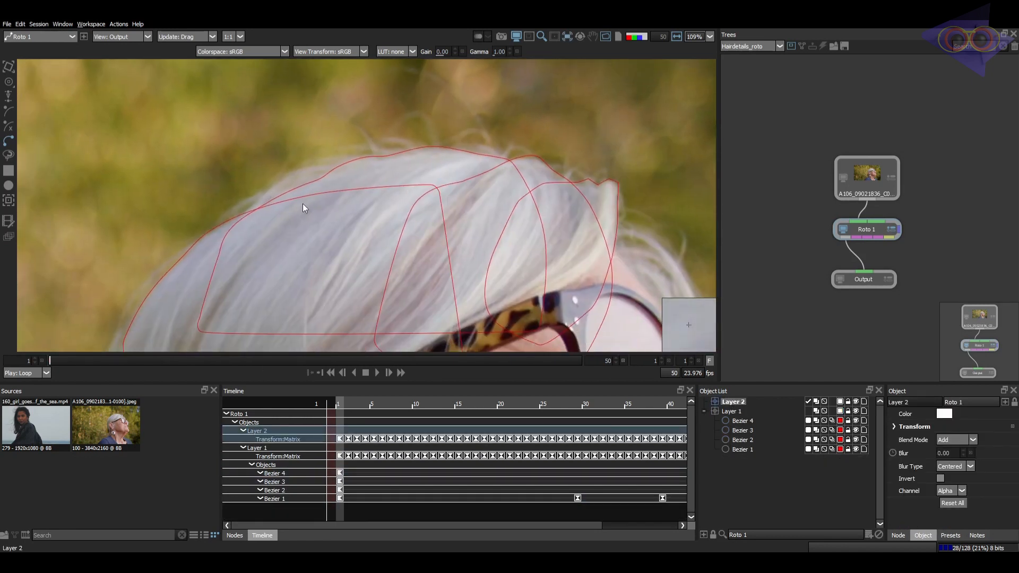
click(224, 236)
click(254, 204)
click(278, 180)
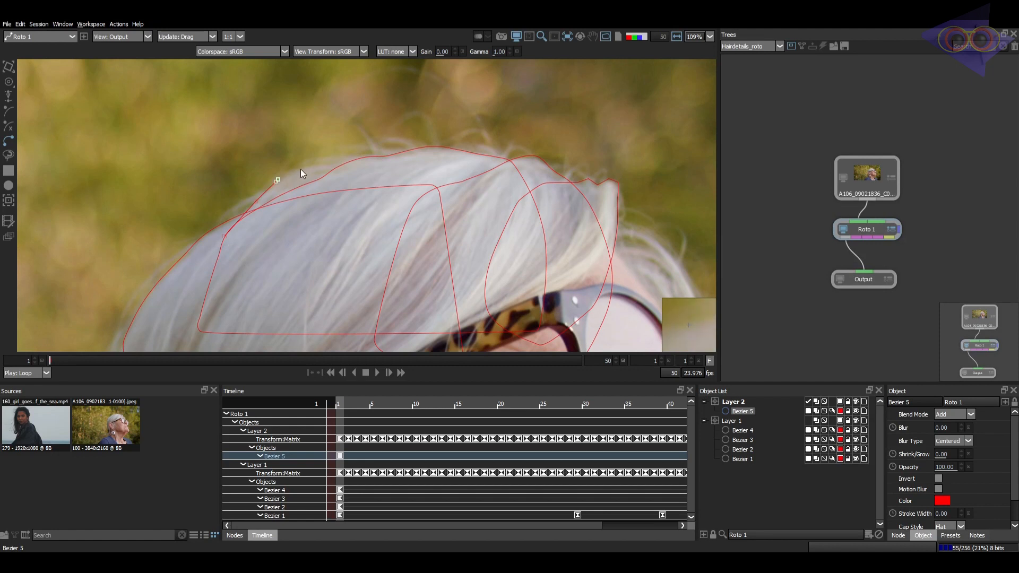
click(354, 161)
click(400, 173)
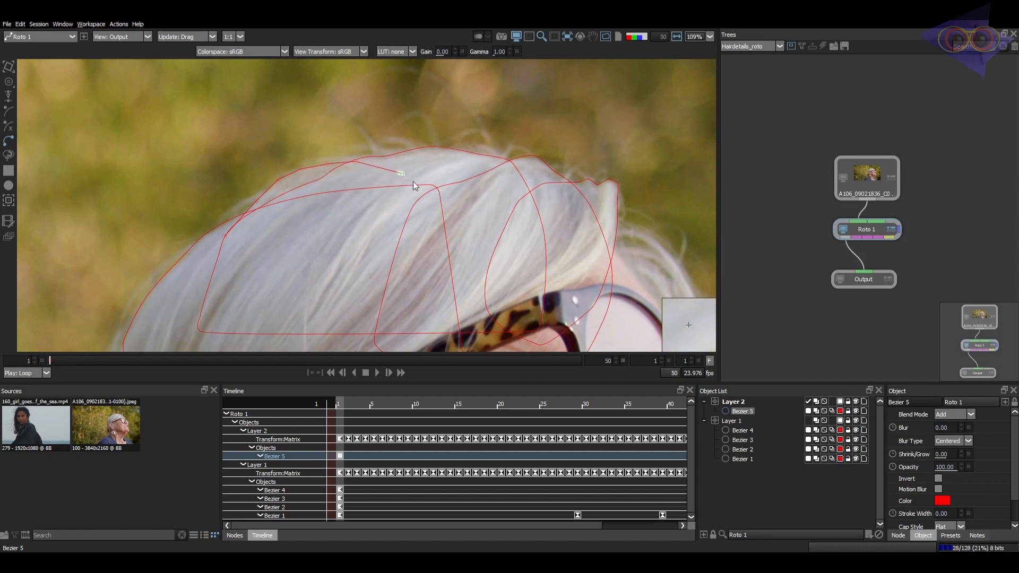
click(353, 173)
click(336, 169)
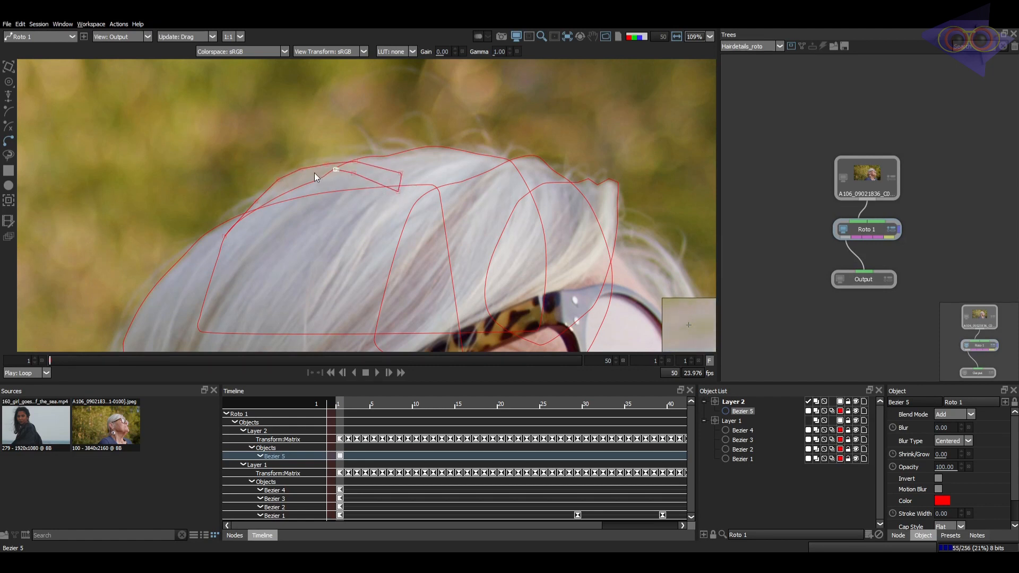
click(309, 172)
click(290, 180)
click(277, 190)
click(259, 209)
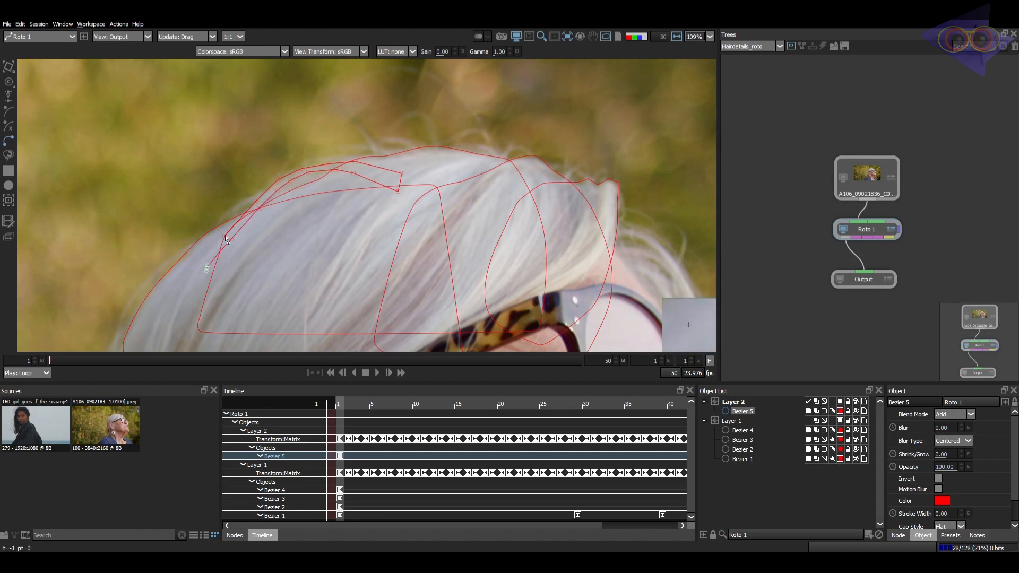
- Select the points along the curved part of the strand shape and smooth them
key(m)
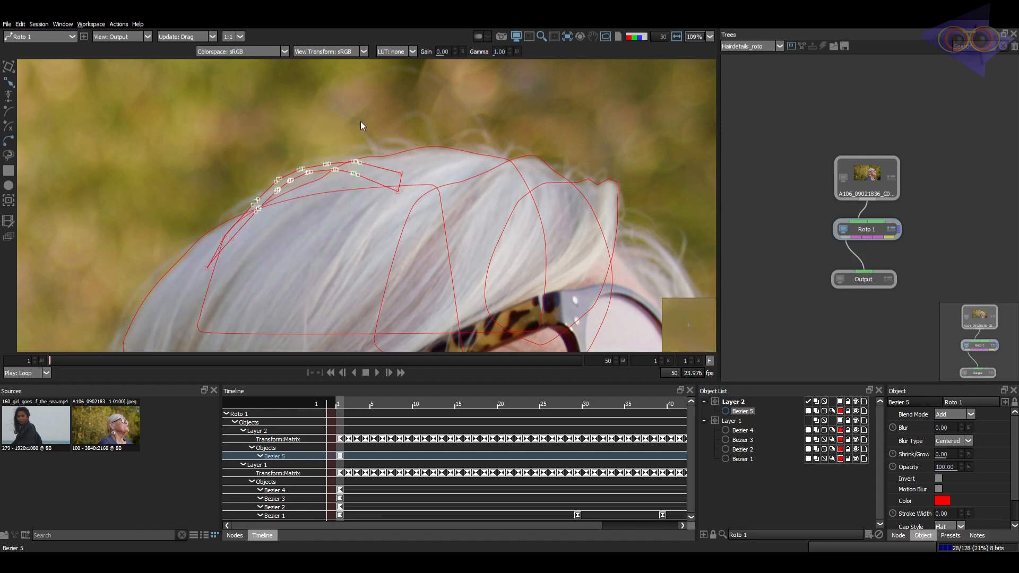
drag(361, 121, 240, 239)
key(m)
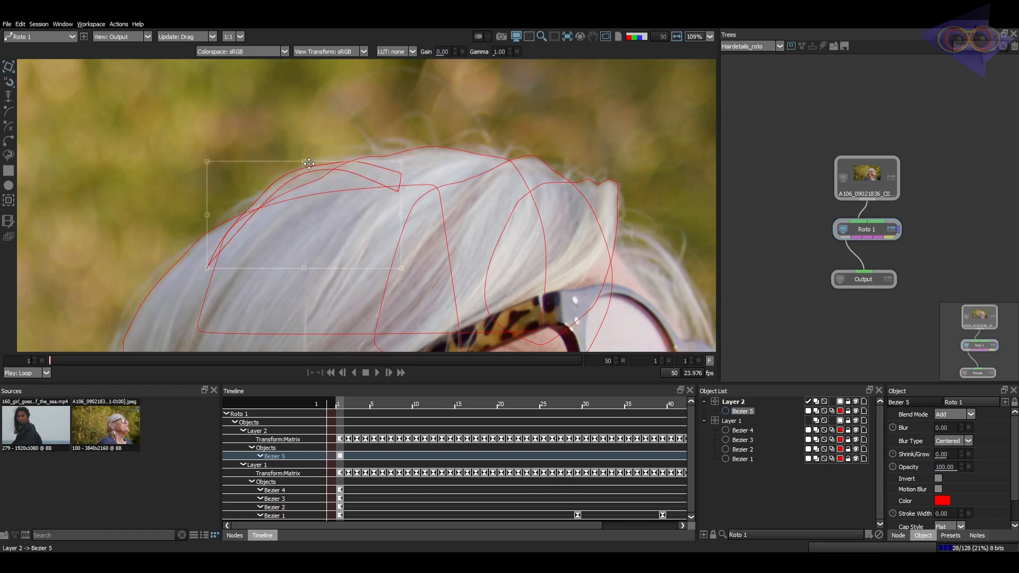
- Make two copies of the strand shape, then move and reshape them along the hair outline over the crown
key(ctrl+d)
drag(316, 170, 343, 192)
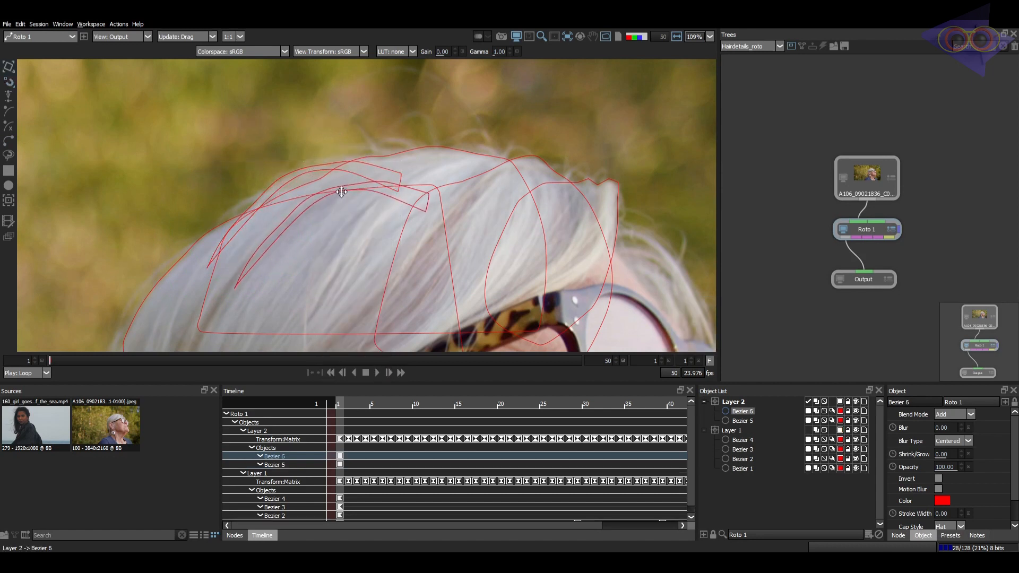
key(t)
drag(424, 297, 357, 268)
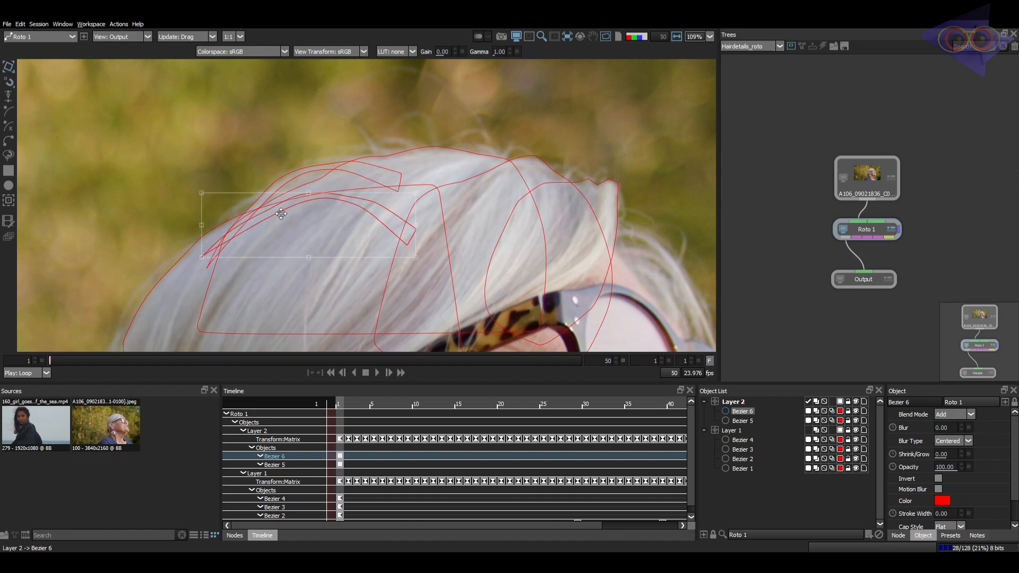
drag(273, 212, 508, 159)
key(ctrl+v)
key(r)
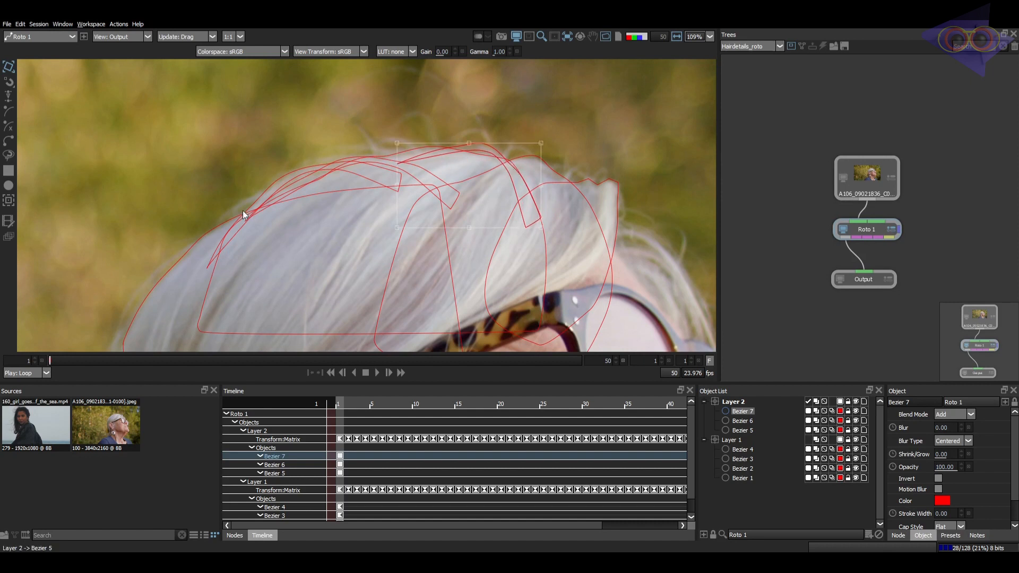
- Draw another thin closed Bezier strand shape in Layer 2, curving from the back outline of the head up toward the crown
key(b)
click(299, 184)
click(256, 194)
click(235, 204)
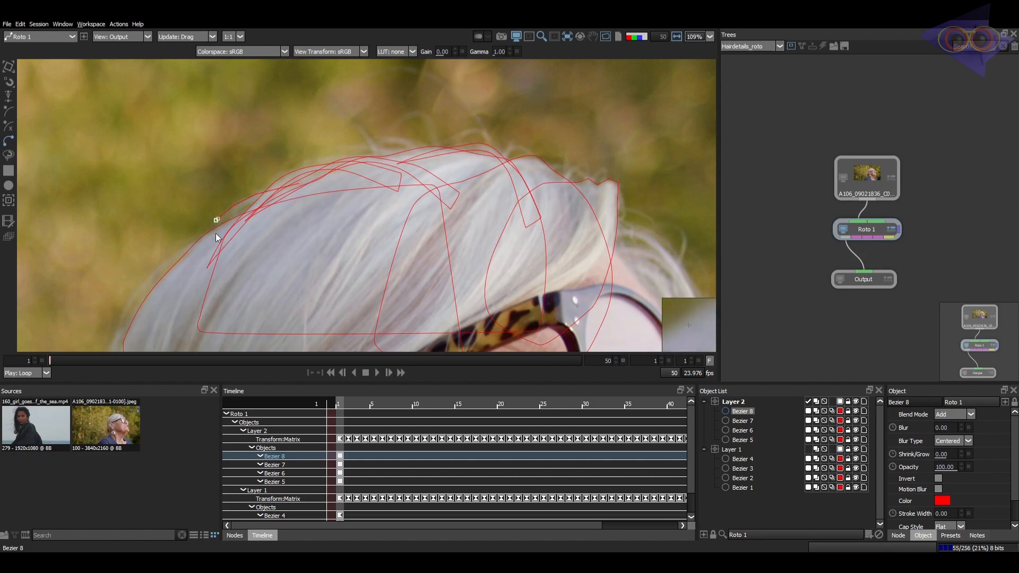
click(183, 271)
drag(242, 207, 260, 198)
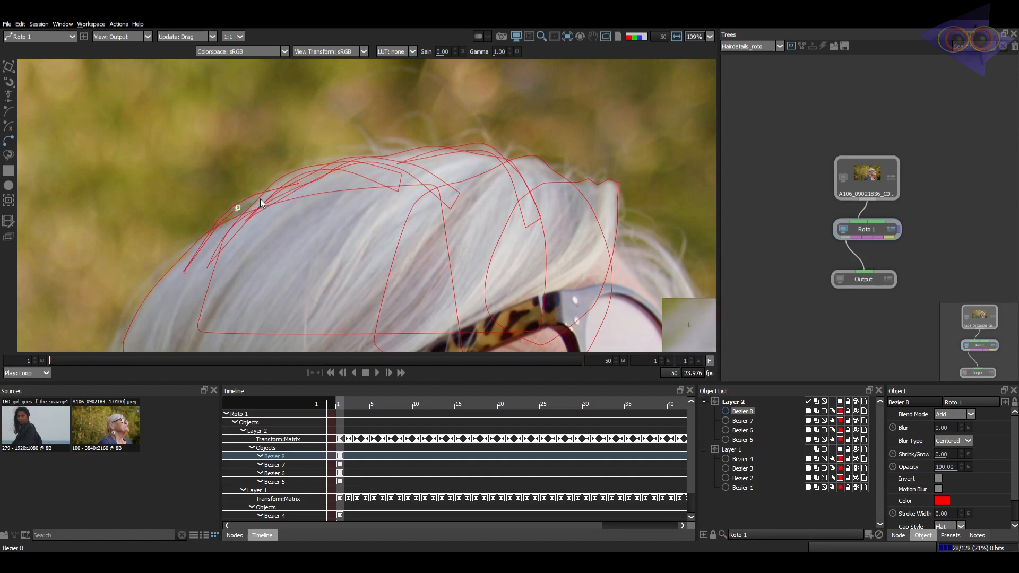
right_click(291, 153)
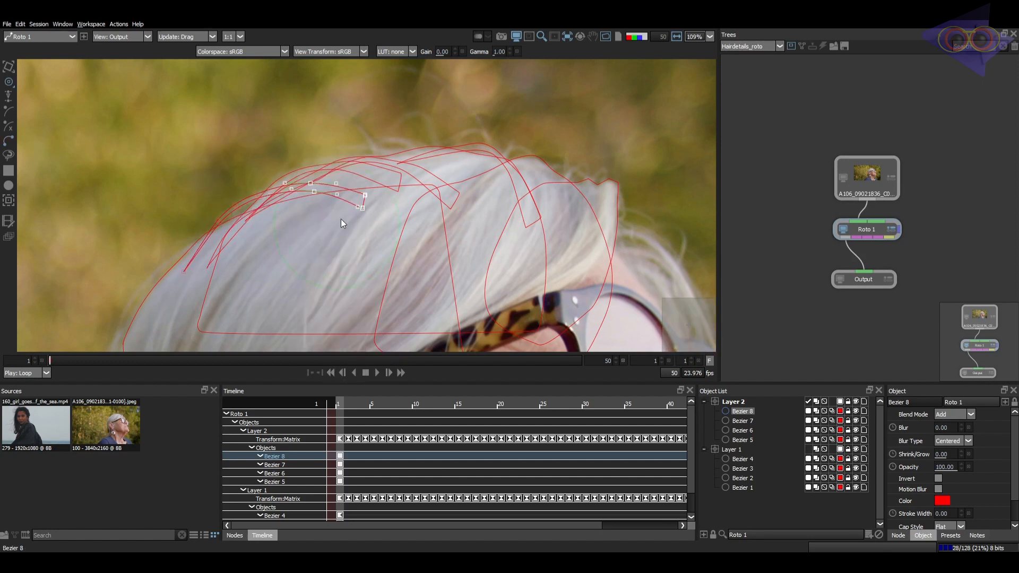
key(t)
click(290, 126)
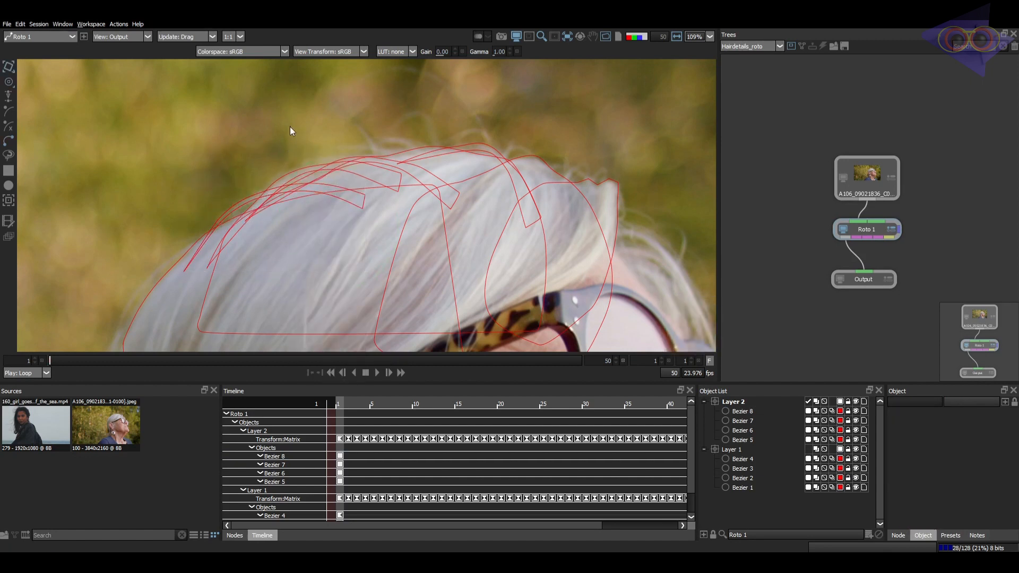
- Hide the strand shapes Bezier 6, 7 and 8, and select Bezier 5 on its own
scroll(373, 143, down, 3)
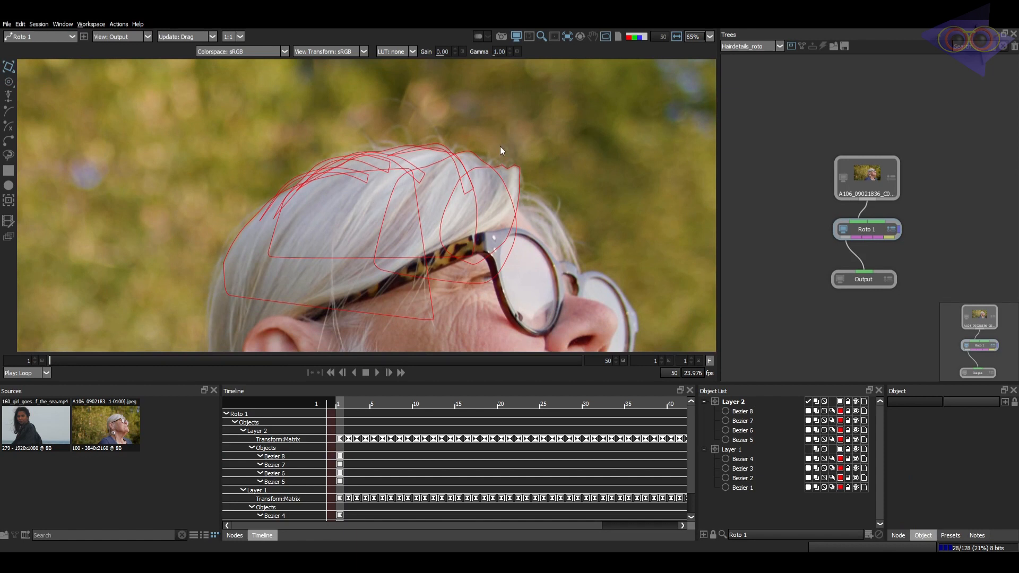
click(743, 430)
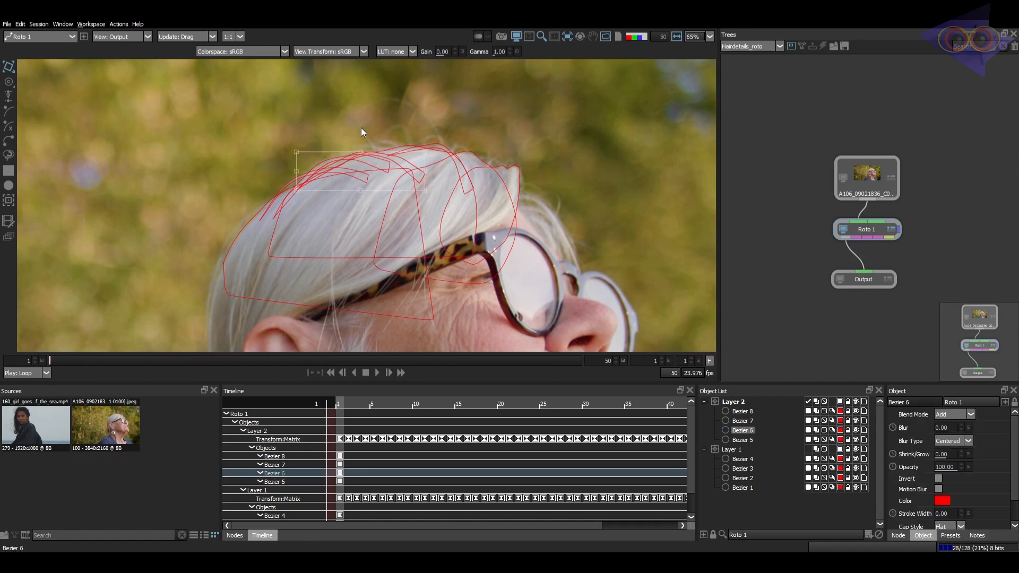
scroll(357, 166, up, 3)
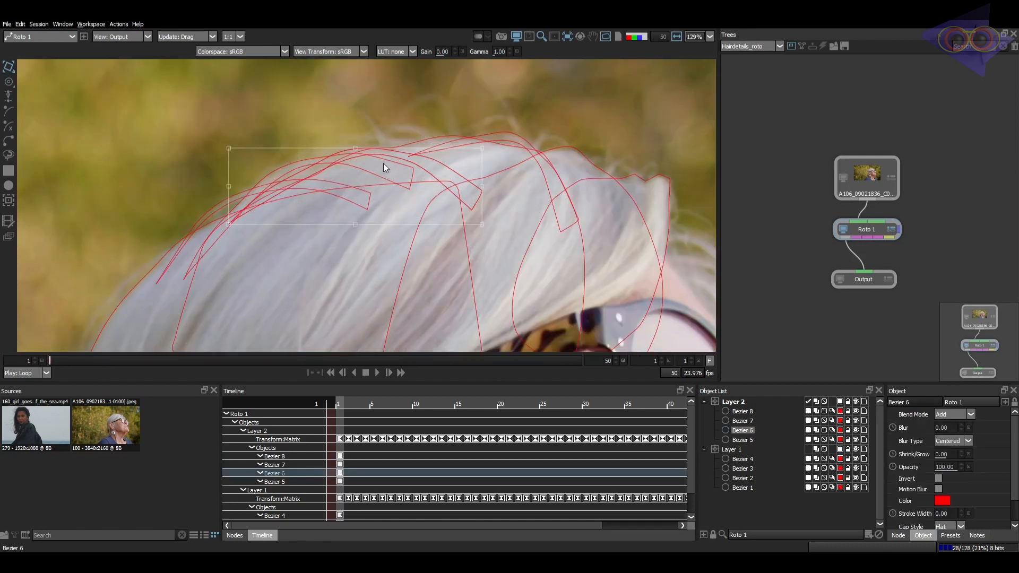
shift+click(745, 411)
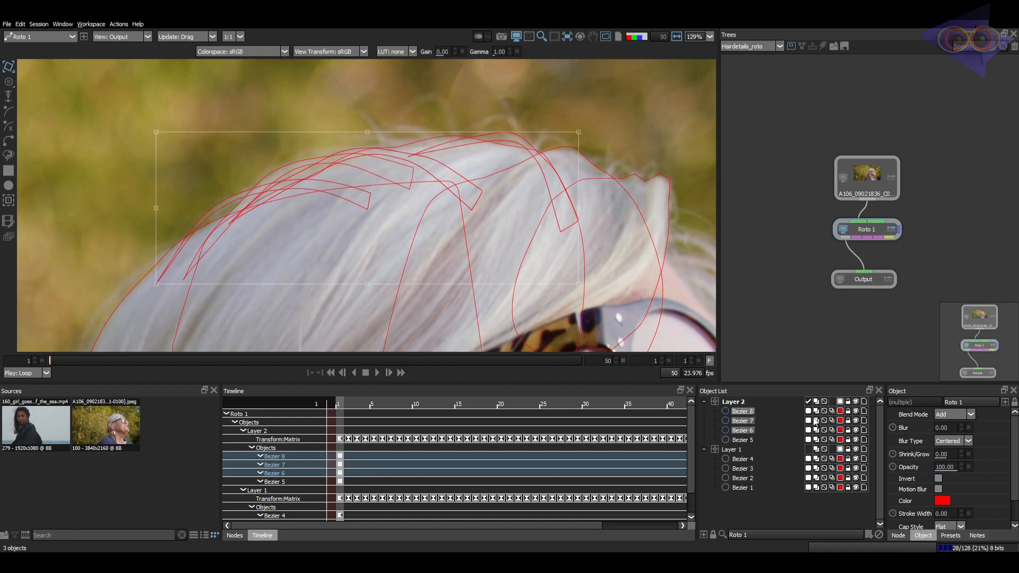
click(856, 430)
click(746, 438)
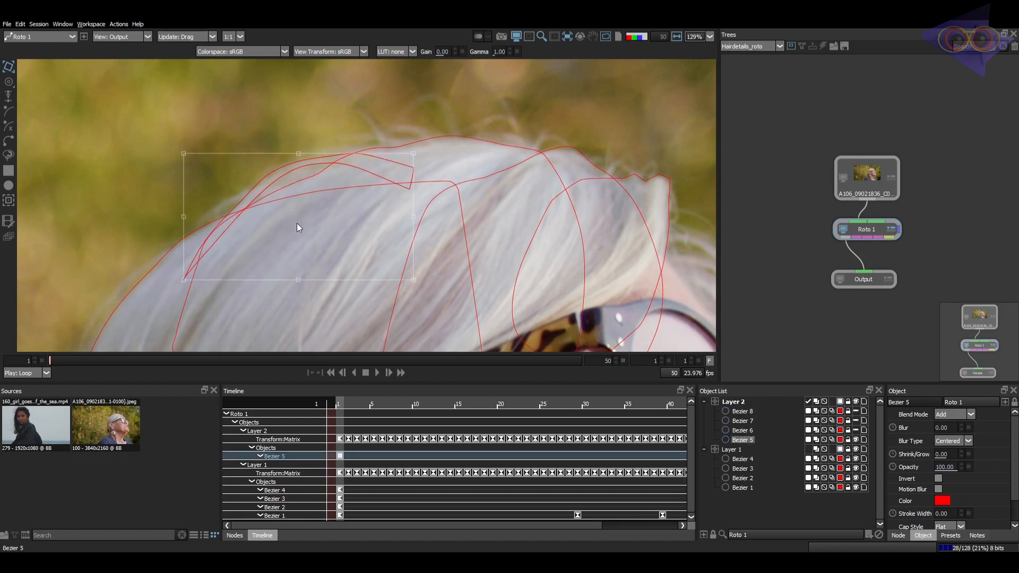
- Nudge Bezier 5 to follow its hair strand and keyframe it at frames 15, 33 and 50
drag(169, 358, 206, 347)
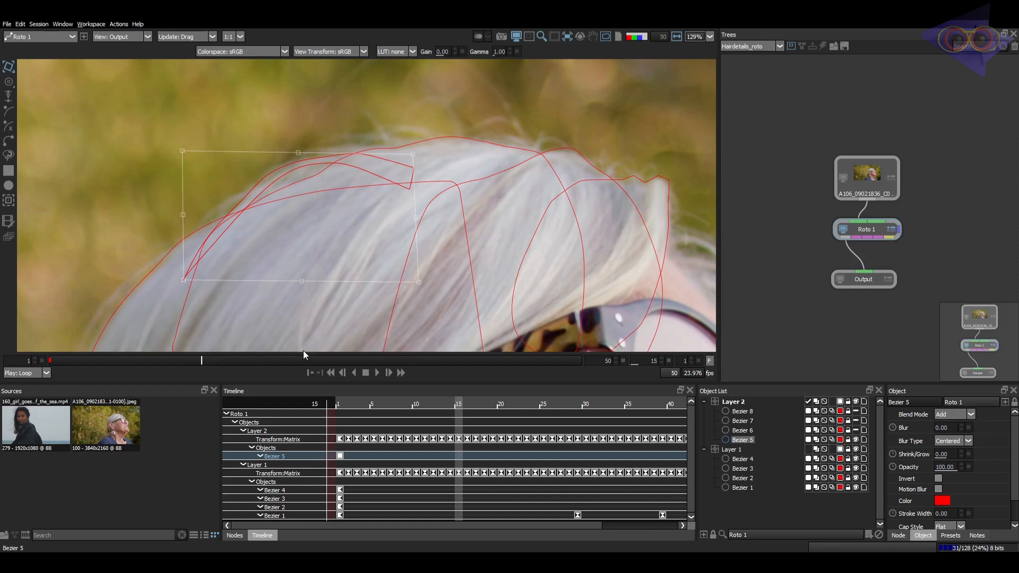
key(Right)
key(Right)
key(Right)
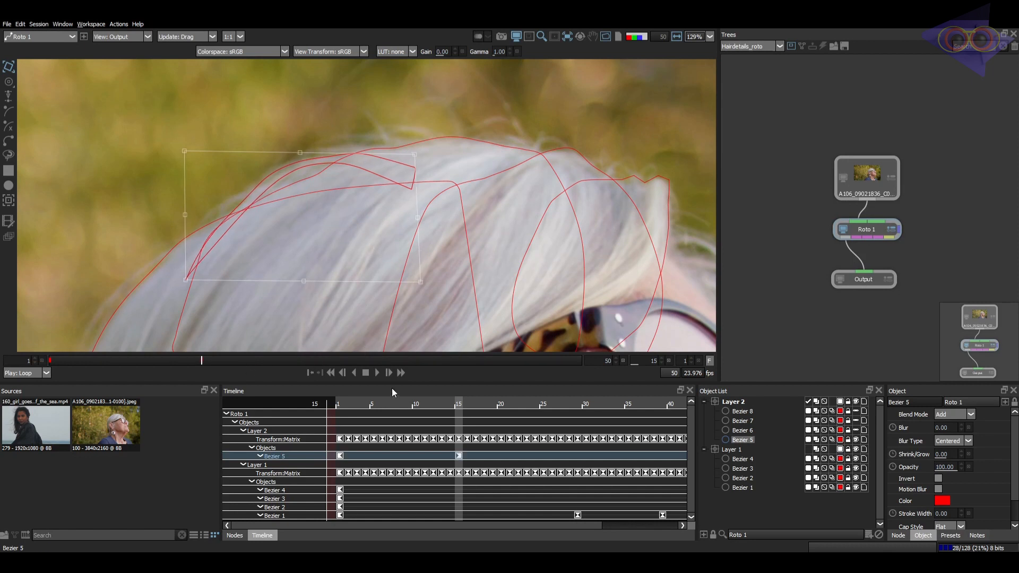
click(398, 359)
key(Right)
key(Right)
key(Right)
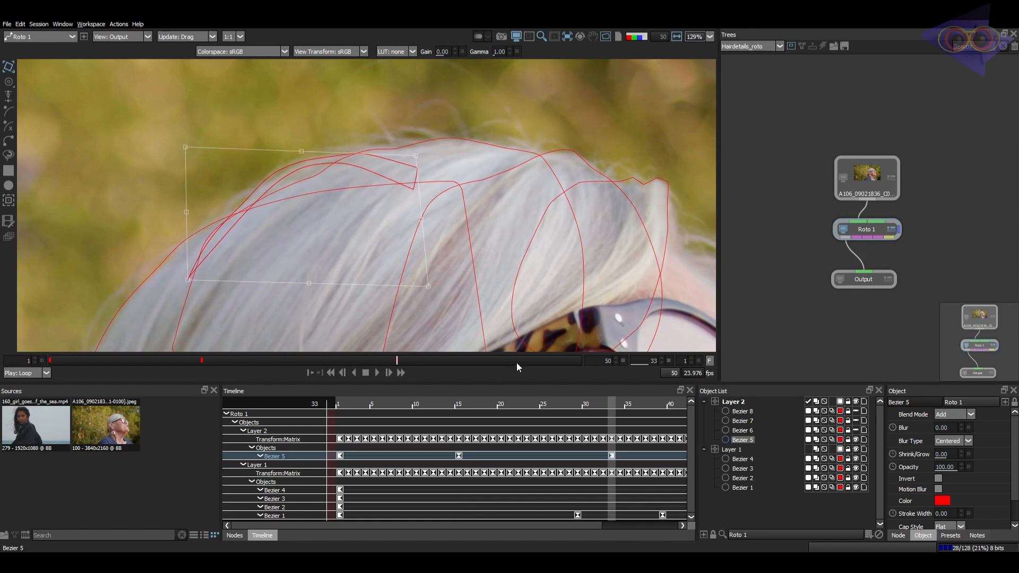
drag(521, 362, 638, 348)
- Make the strand shapes Bezier 6, 7 and 8 visible again
click(856, 430)
click(856, 421)
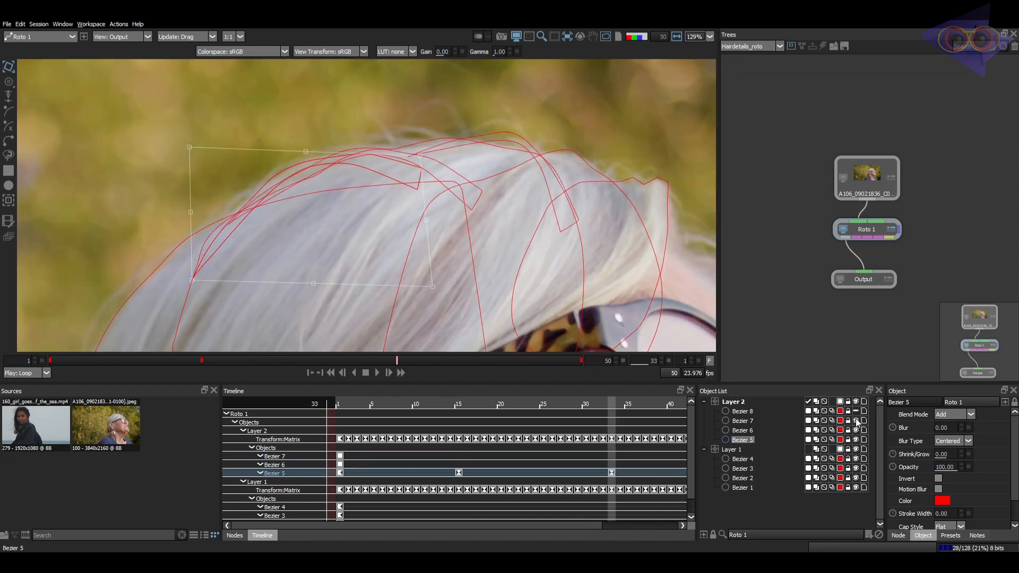
click(856, 411)
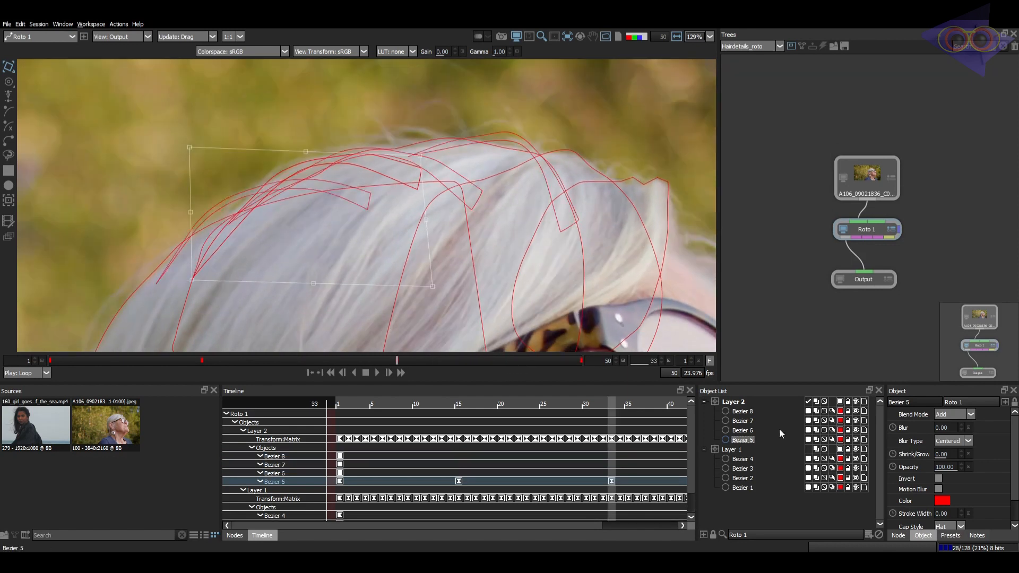
- Select Bezier 6, 7 and 8 together and adjust them at frame 50 to match the hair
click(744, 430)
shift+click(742, 412)
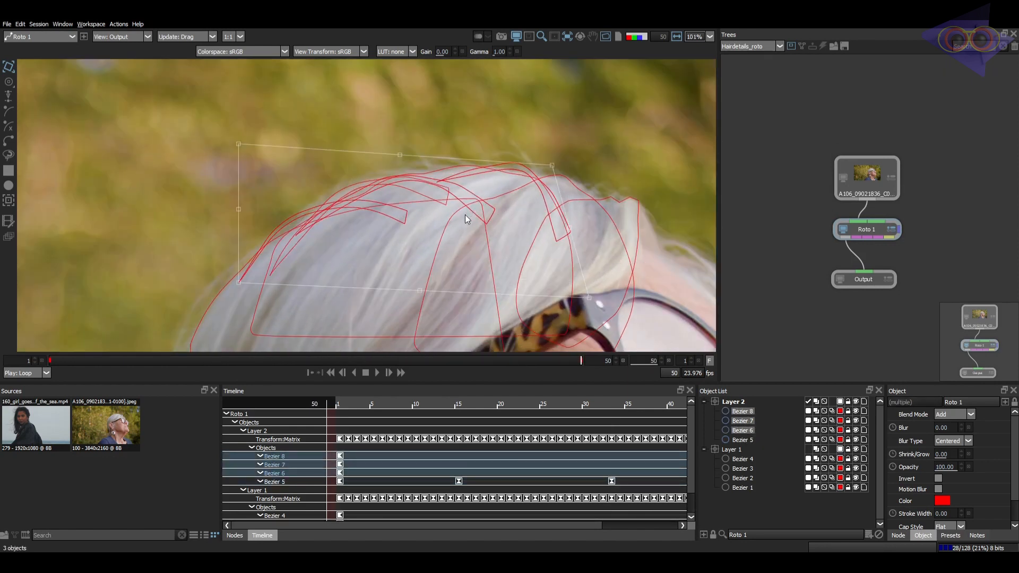
key(Home)
drag(306, 262, 510, 255)
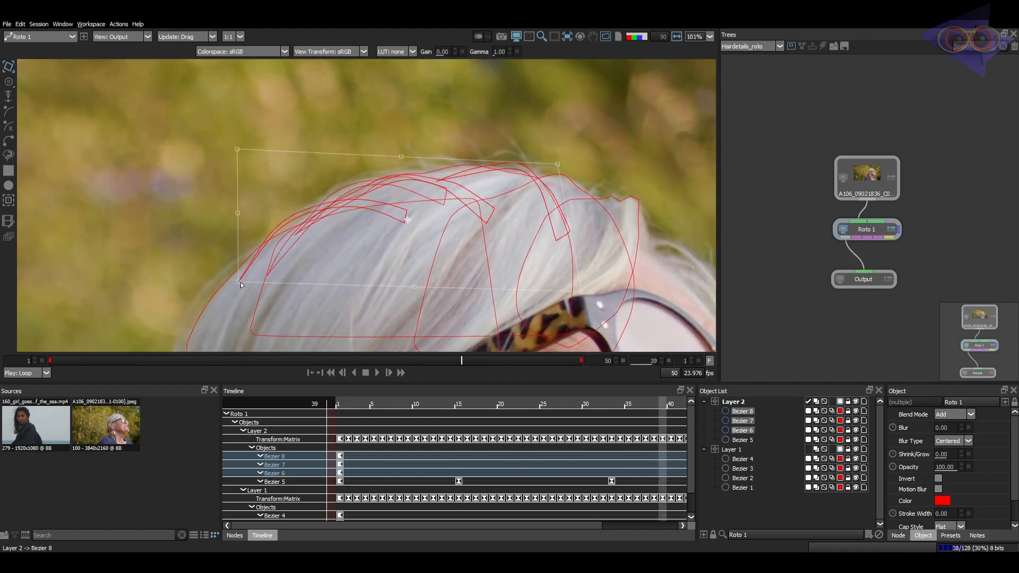
key(End)
drag(240, 209, 258, 197)
click(243, 153)
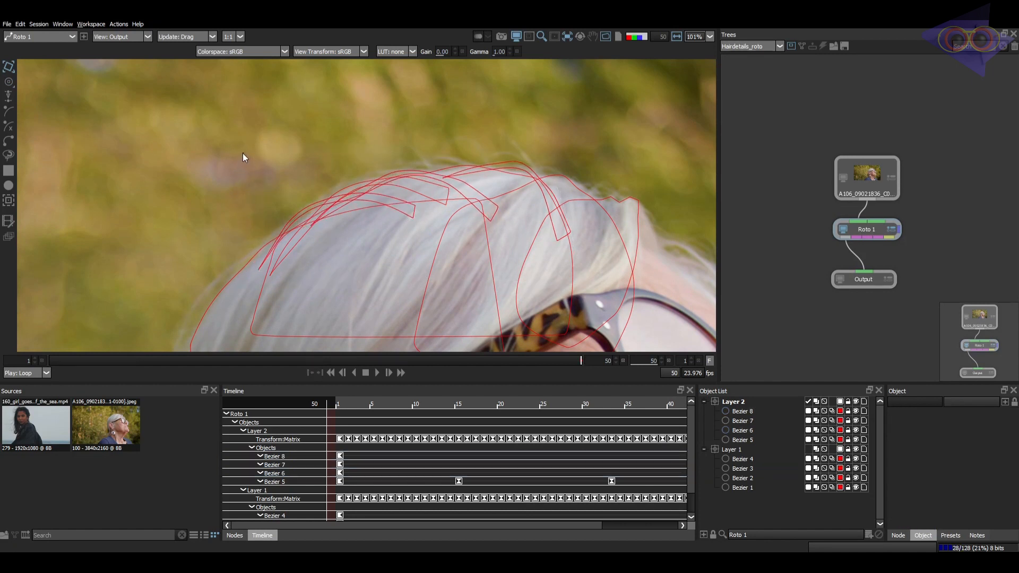
- Scrub through the shot to check how the strand shapes follow the hair, and return to frame 1
drag(509, 234, 114, 296)
scroll(427, 250, down, 5)
scroll(427, 250, down, 2)
drag(436, 246, 635, 195)
scroll(490, 217, up, 2)
scroll(492, 220, up, 2)
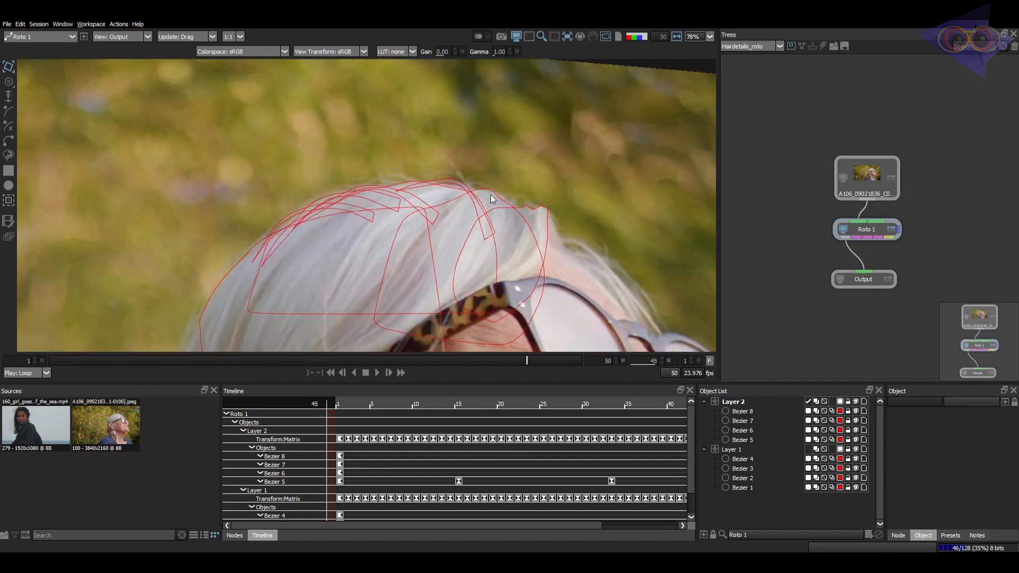
drag(489, 198, 47, 316)
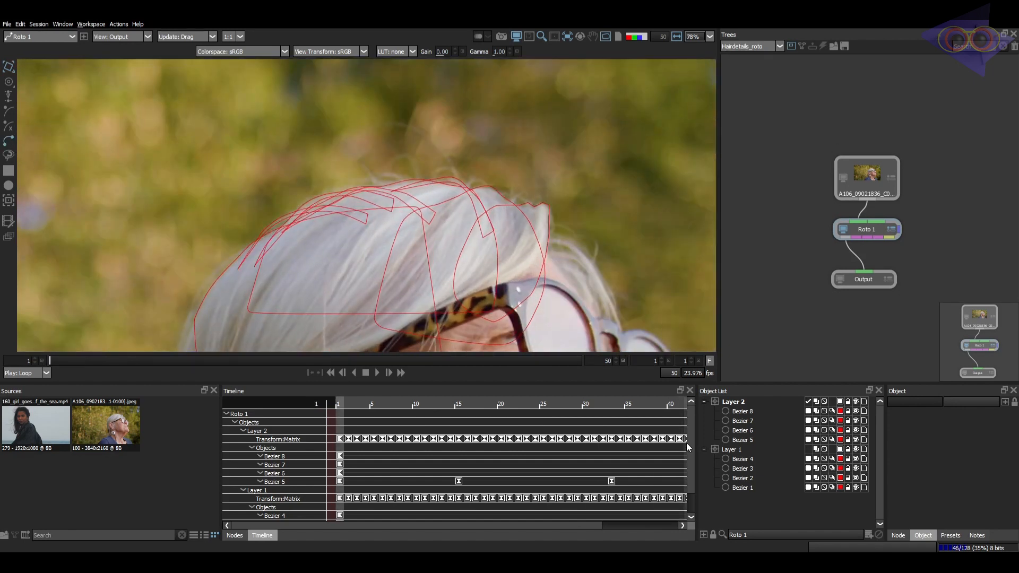
- Duplicate Layer 2, delete the four copied strand shapes and rename the emptied layer "details"
click(738, 403)
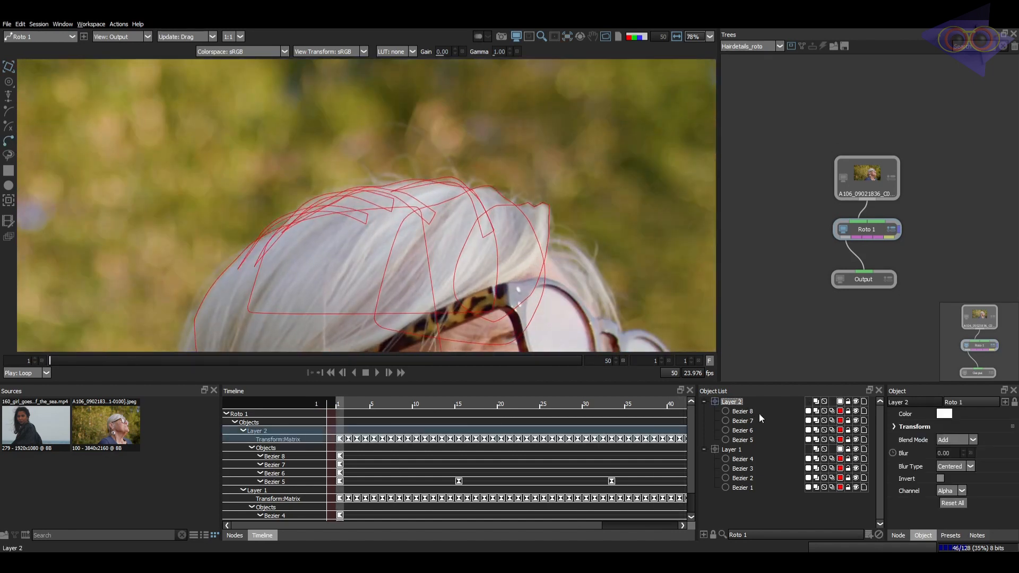
key(ctrl+v)
click(742, 412)
shift+click(747, 431)
shift+click(745, 439)
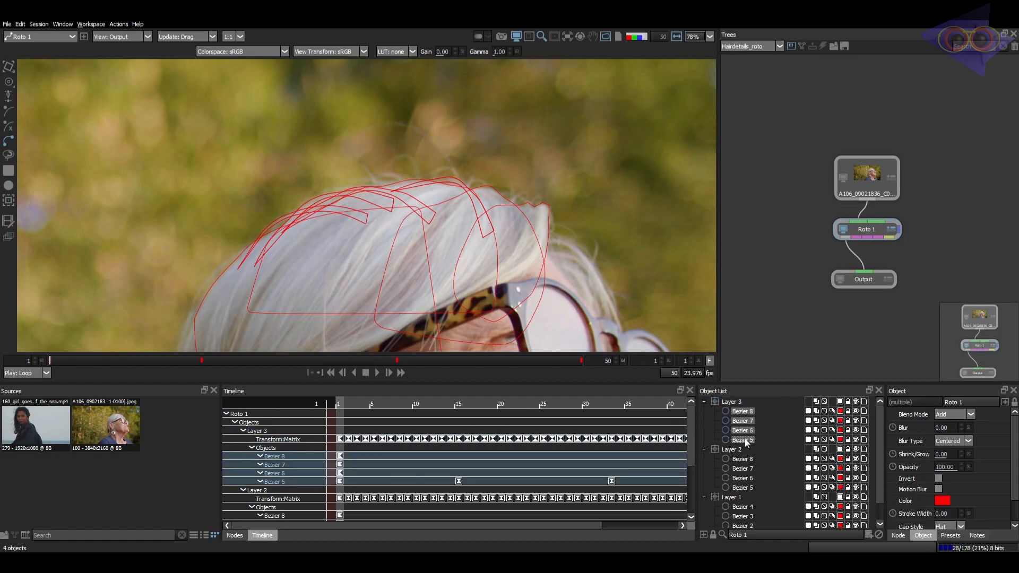
click(740, 403)
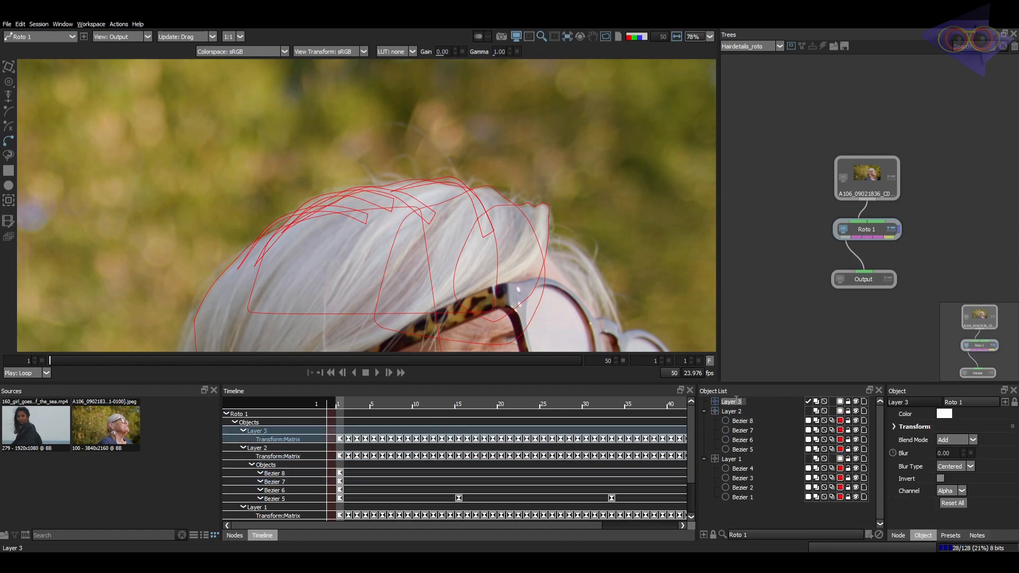
text(details)
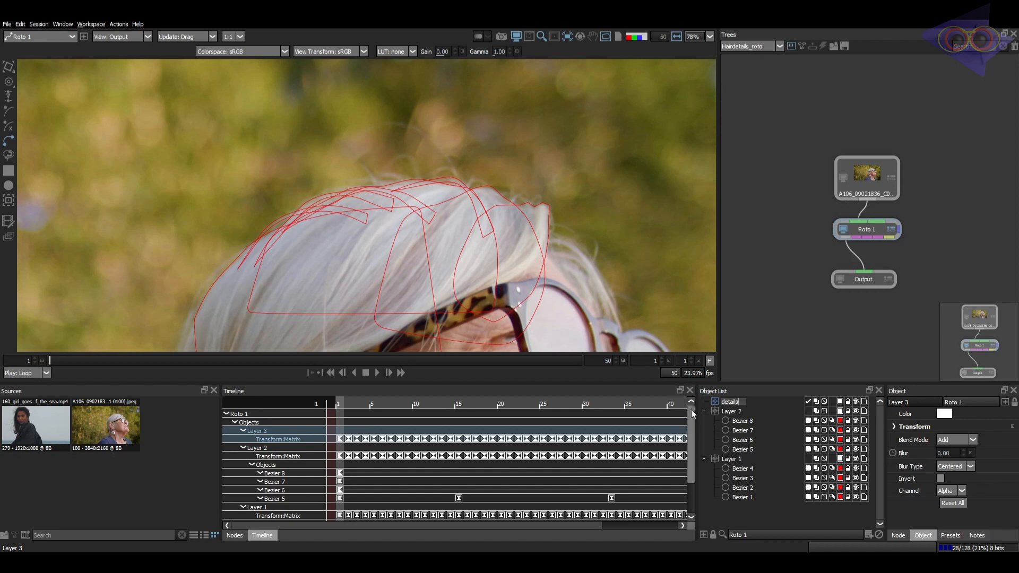
- Draw an open Bezier shape in the details layer along the long flyaway hair arching above the crown, ending inside the hair
scroll(279, 216, up, 5)
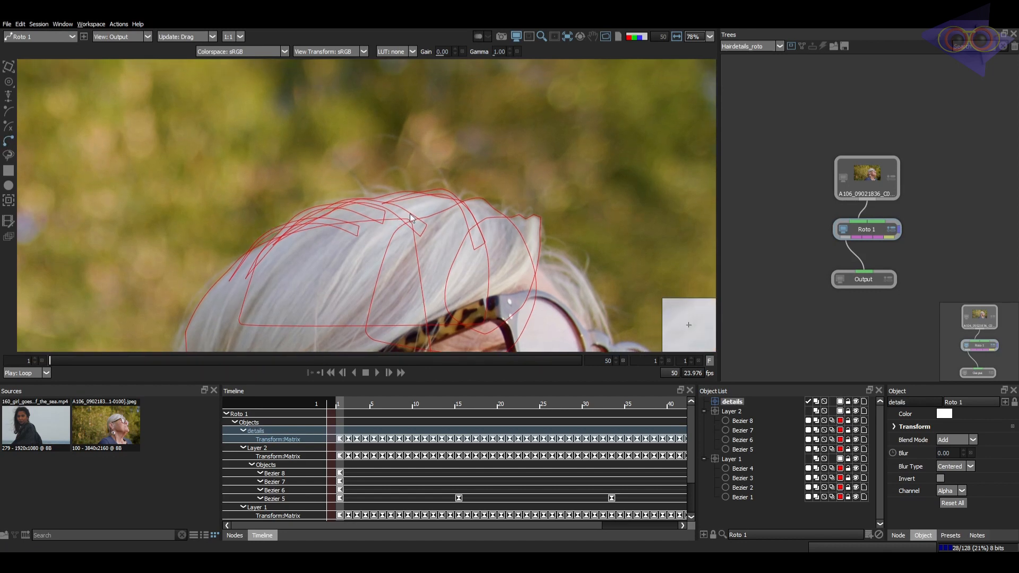
scroll(423, 169, down, 2)
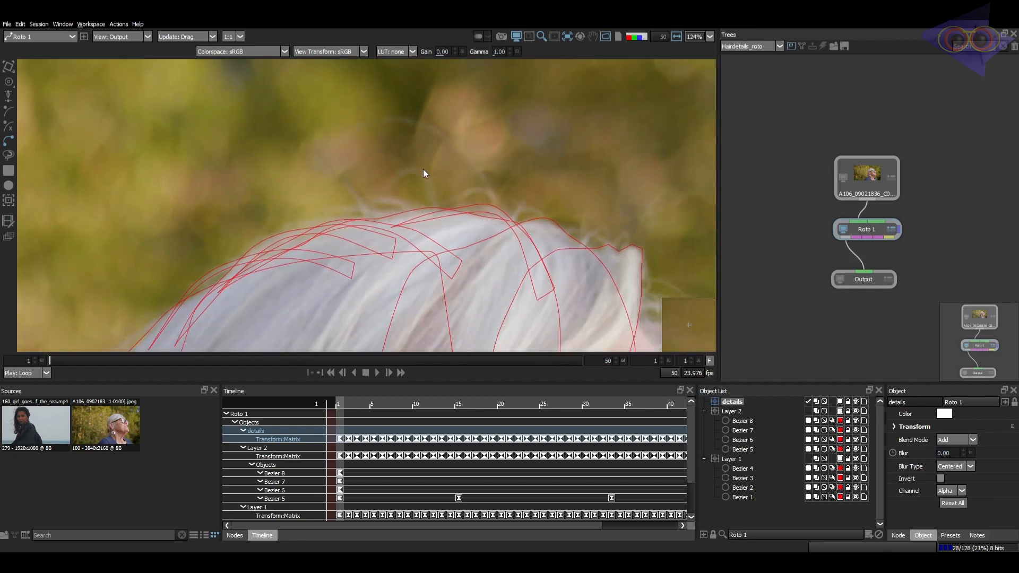
click(327, 148)
click(355, 126)
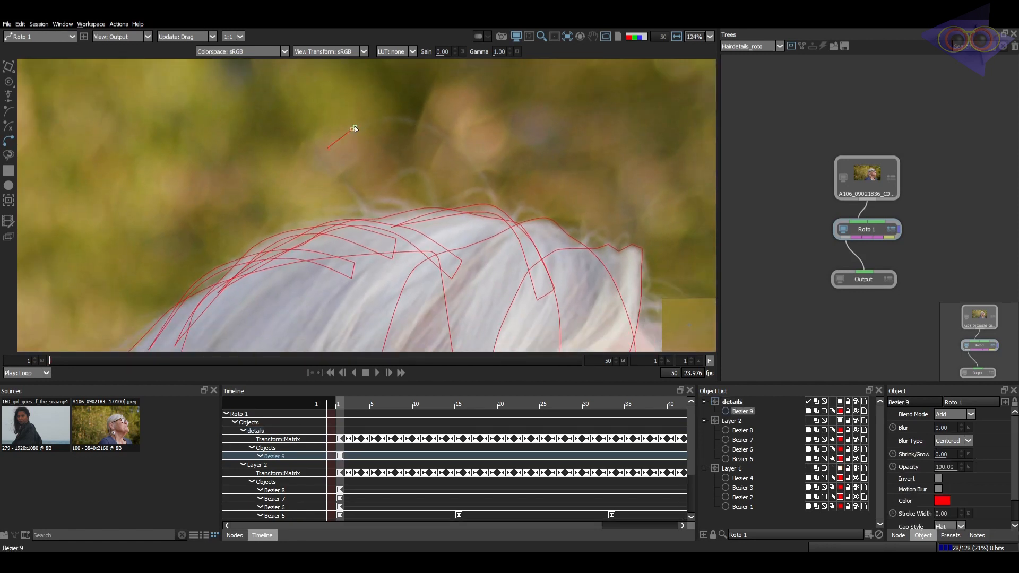
click(383, 118)
click(412, 119)
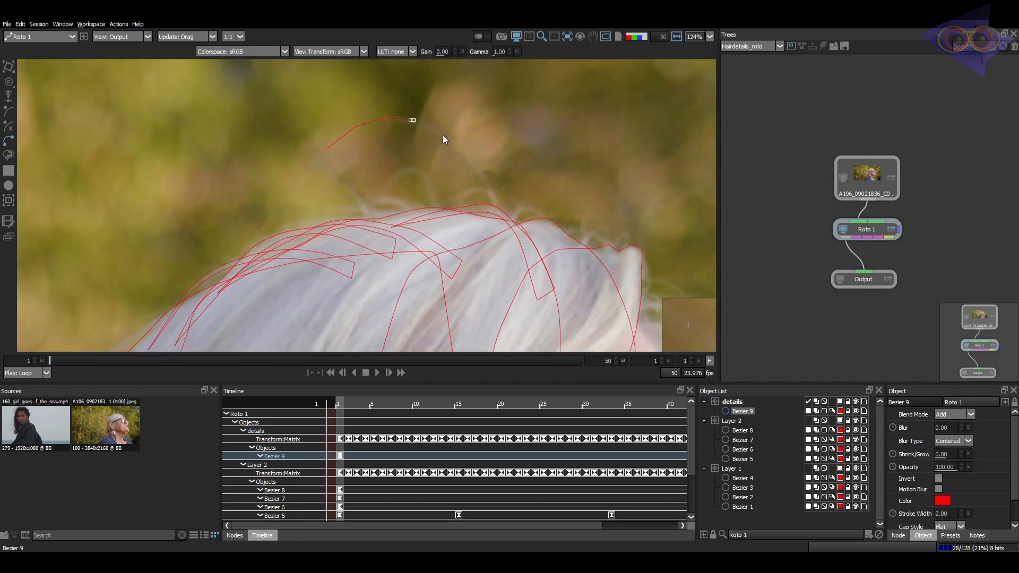
click(465, 154)
click(488, 186)
click(504, 229)
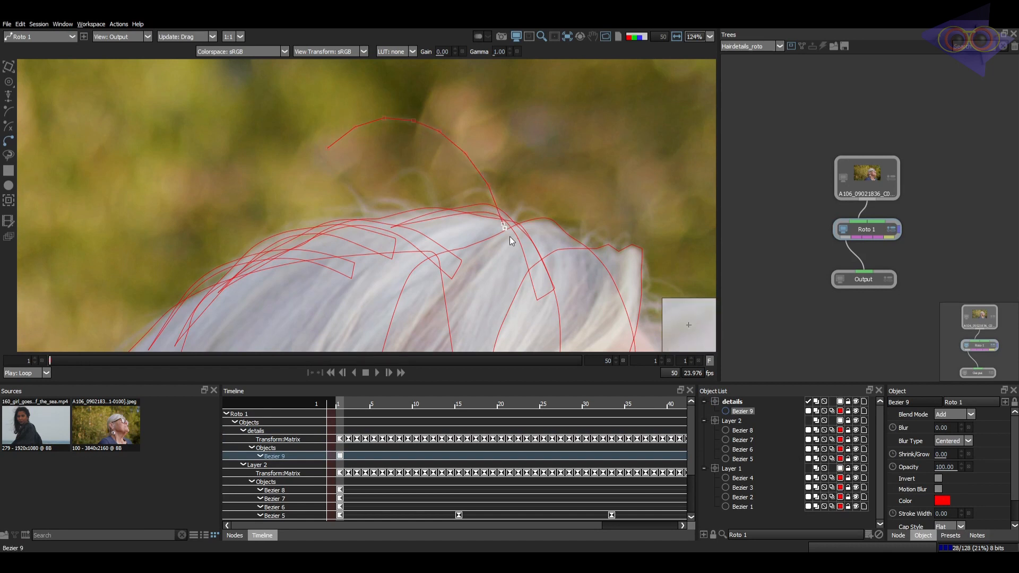
click(521, 278)
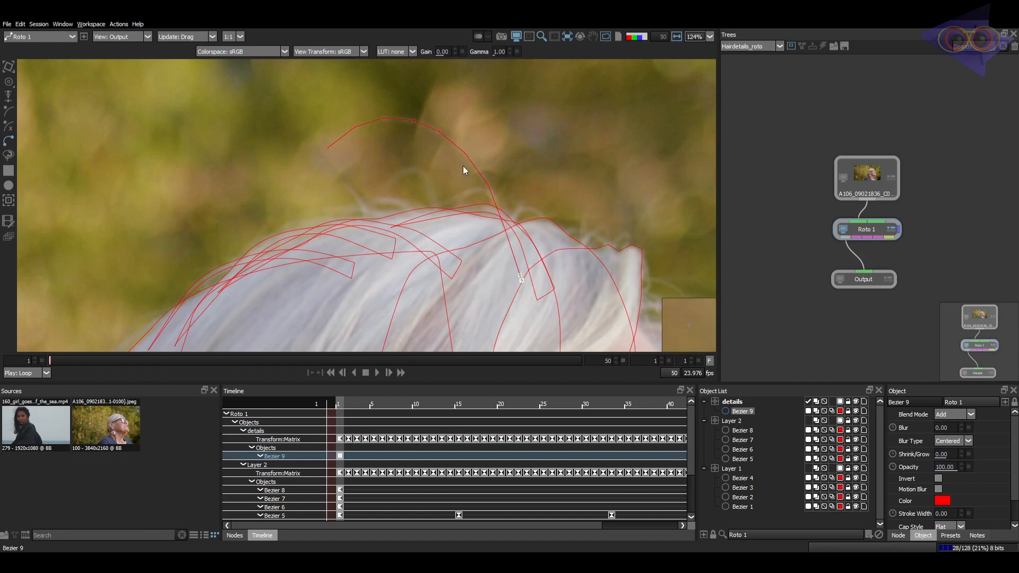
key(Escape)
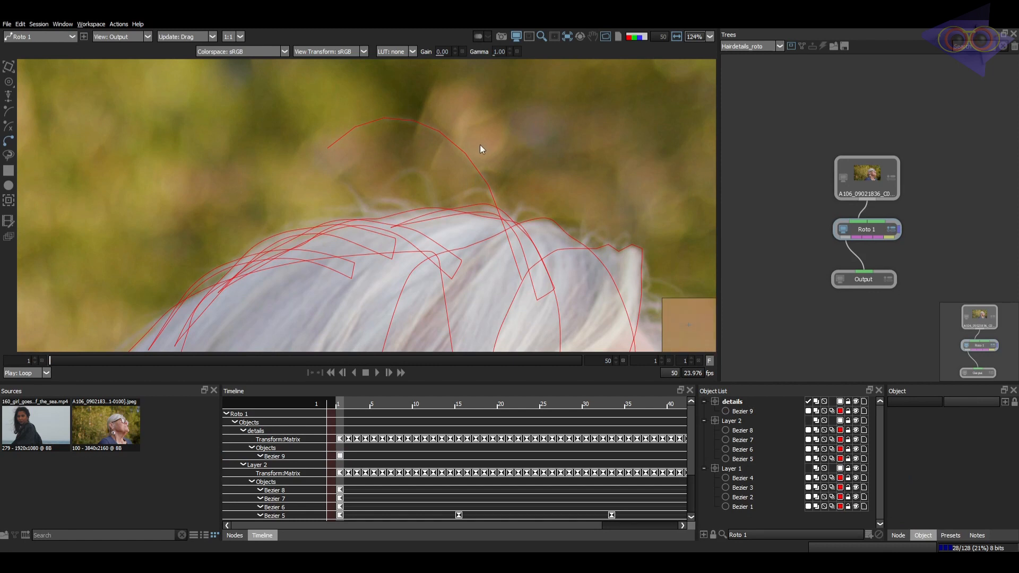
- Select all points of the flyaway strand shape and convert them to Cardinal
key(r)
click(372, 120)
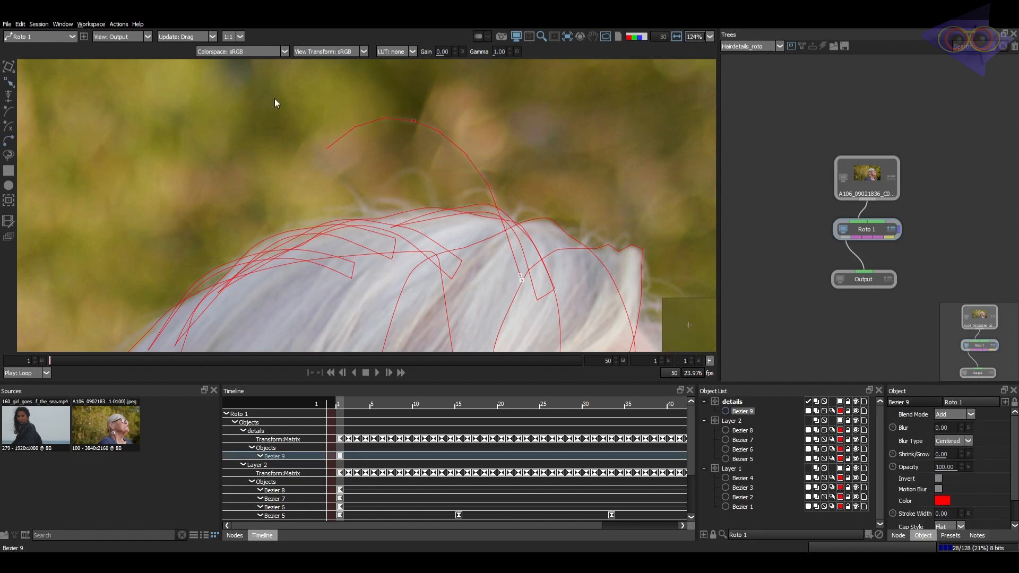
drag(371, 111, 539, 239)
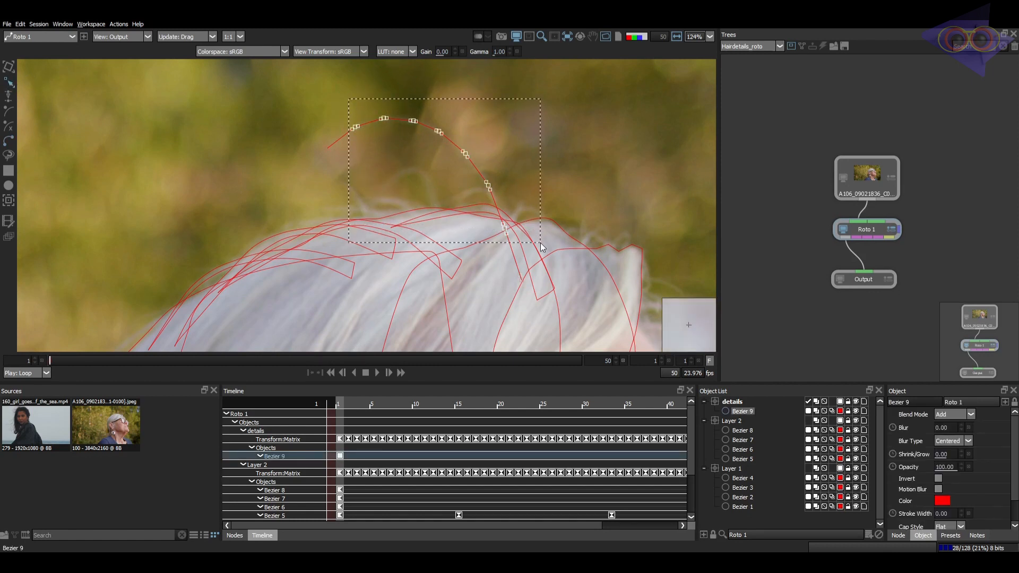
right_click(616, 88)
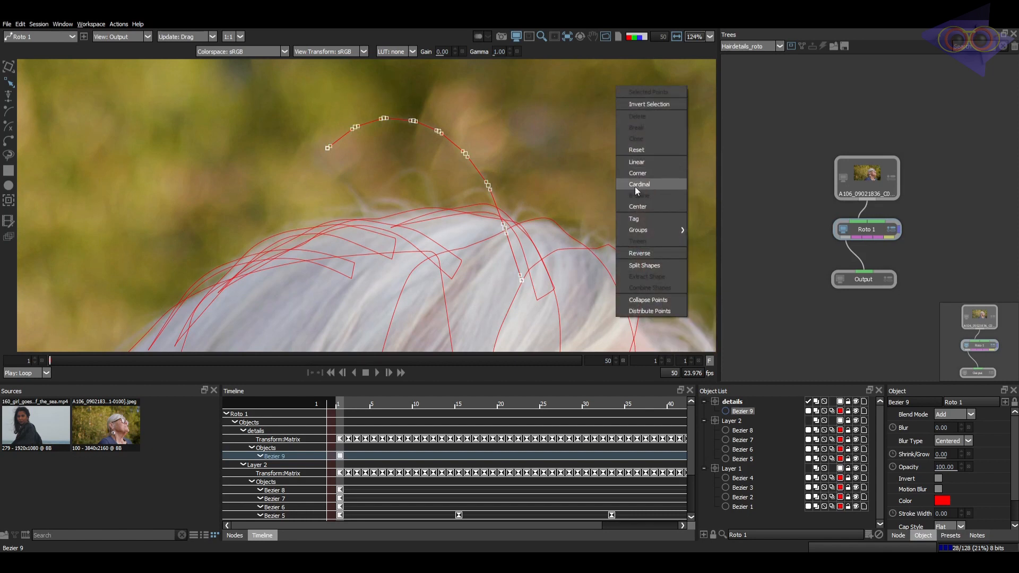
click(635, 186)
click(457, 139)
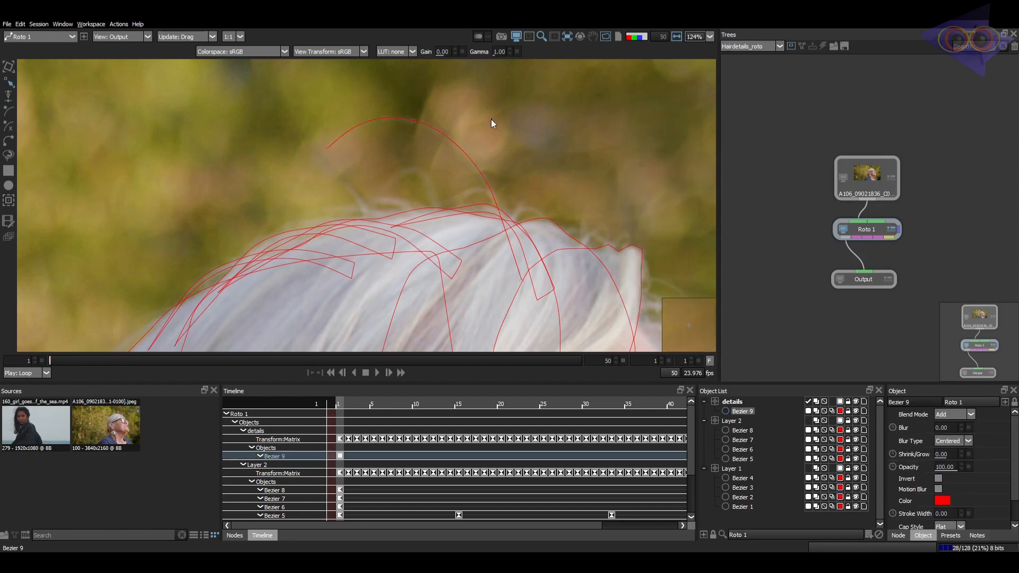
key(Delete)
drag(392, 93, 379, 125)
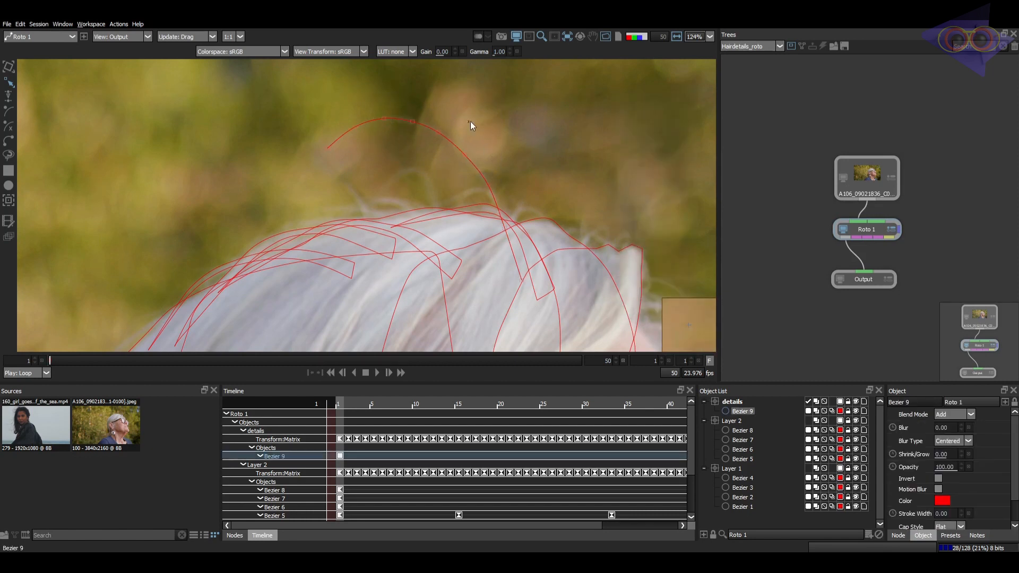
- Set the flyaway strand's stroke width to 3.5 and check it in the alpha and matte overlay views
key(a)
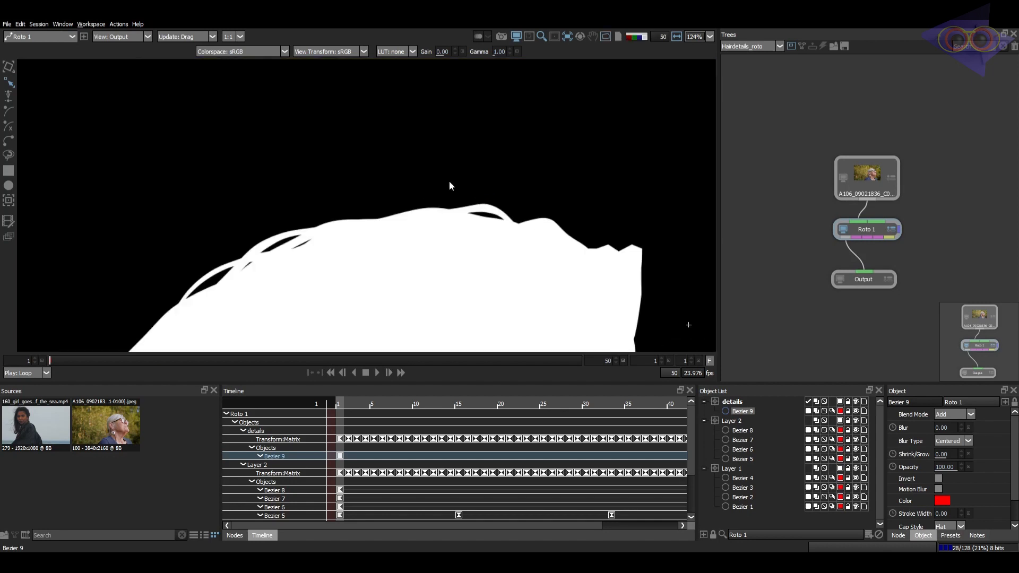
key(a)
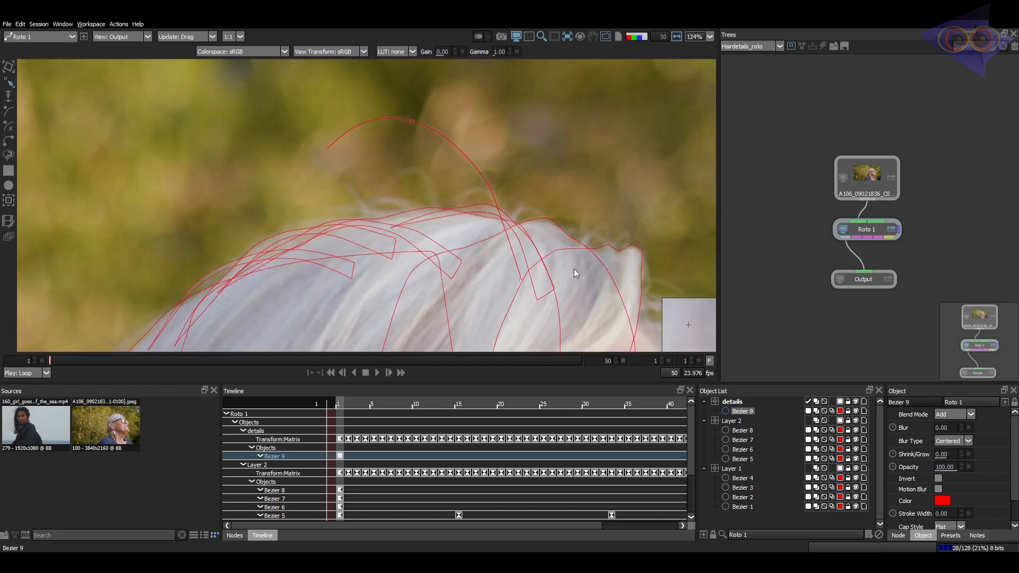
scroll(952, 496, down, 2)
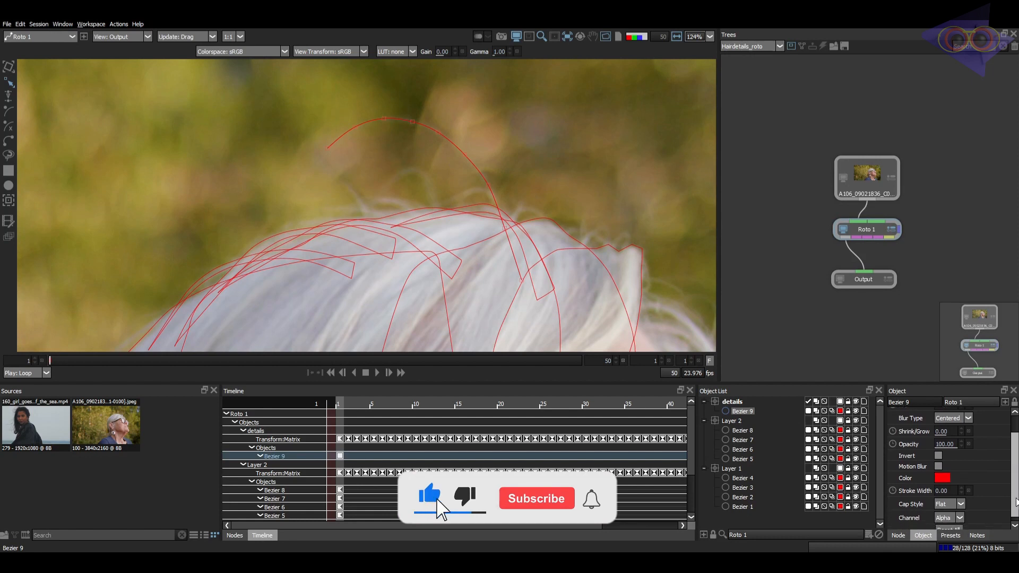
click(945, 488)
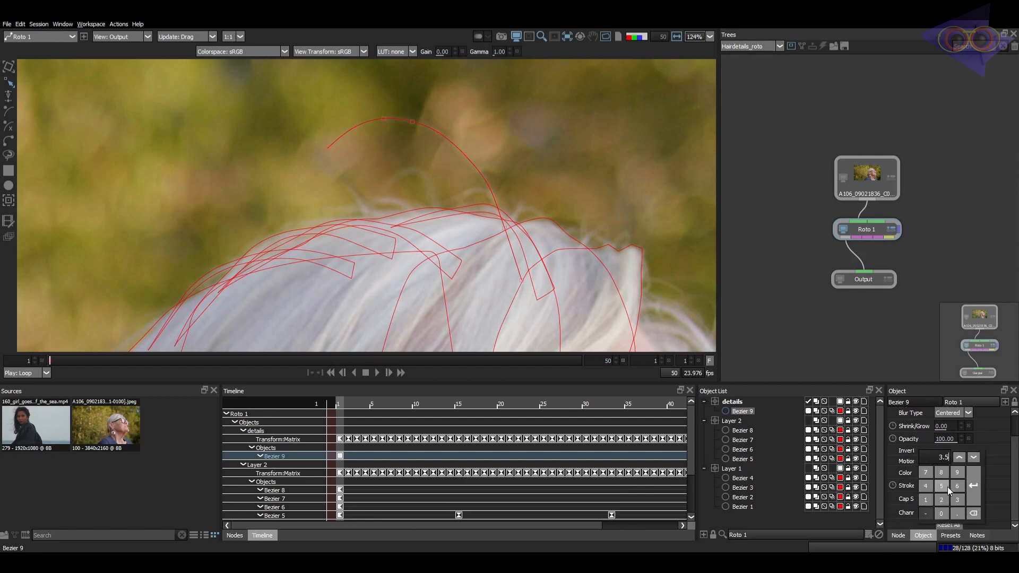
click(948, 487)
key(Return)
key(a)
scroll(513, 209, down, 1)
scroll(513, 210, down, 2)
key(s)
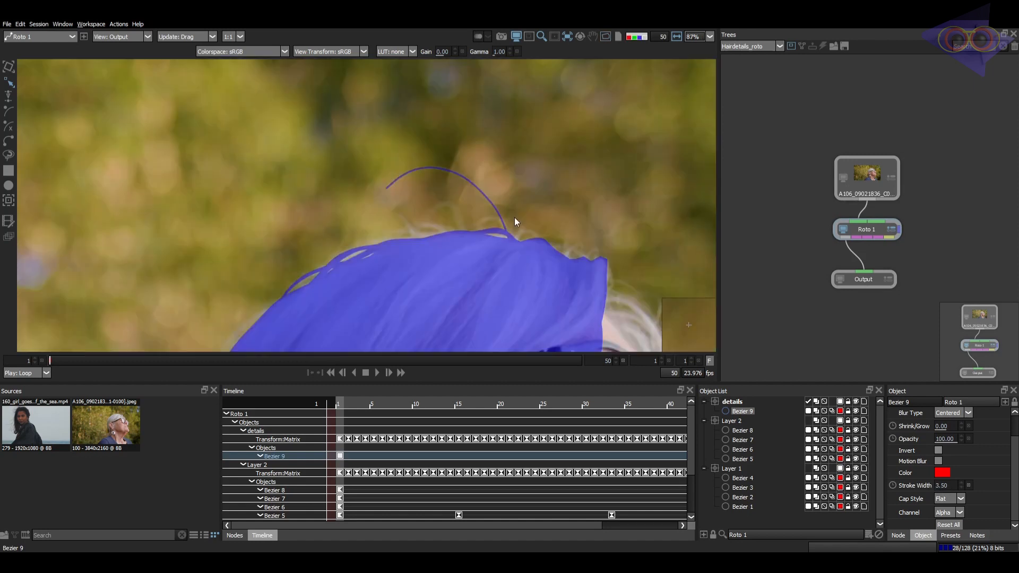
key(a)
key(a)
- Set the flyaway strand's cap style to Round and check its end in the alpha view
key(r)
key(t)
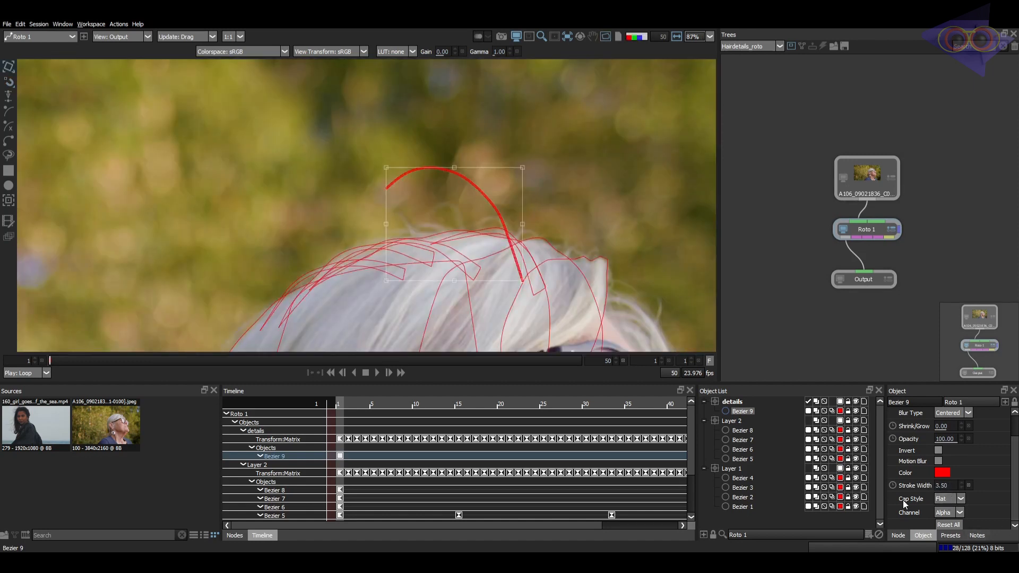
scroll(392, 185, up, 5)
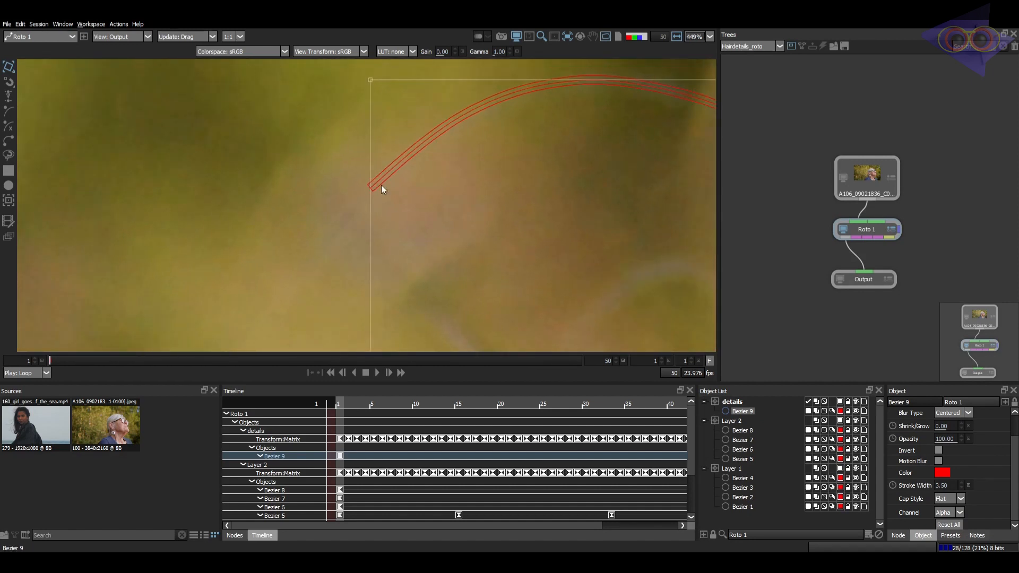
click(956, 502)
click(944, 515)
click(431, 206)
scroll(428, 269, down, 5)
key(a)
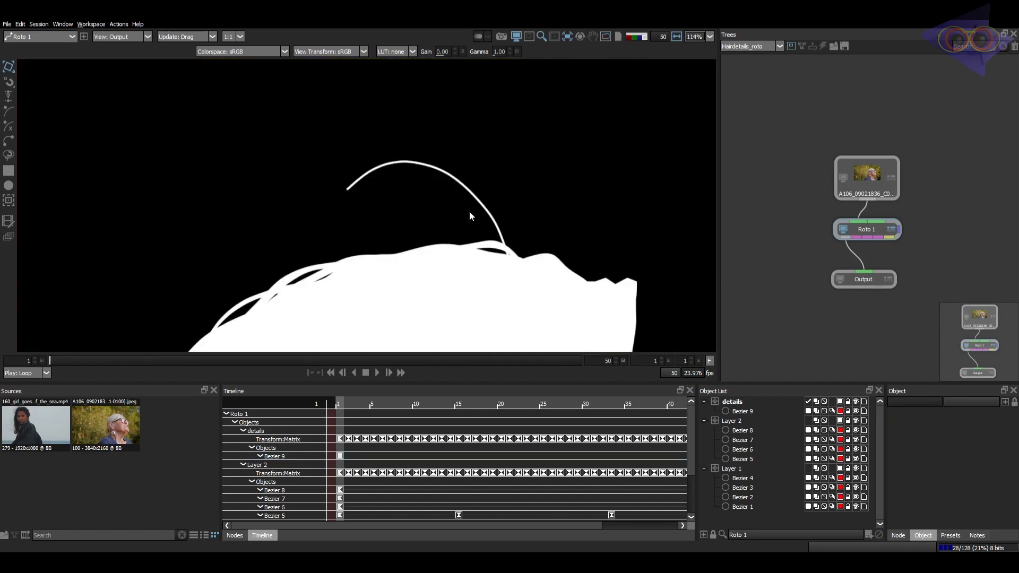
key(a)
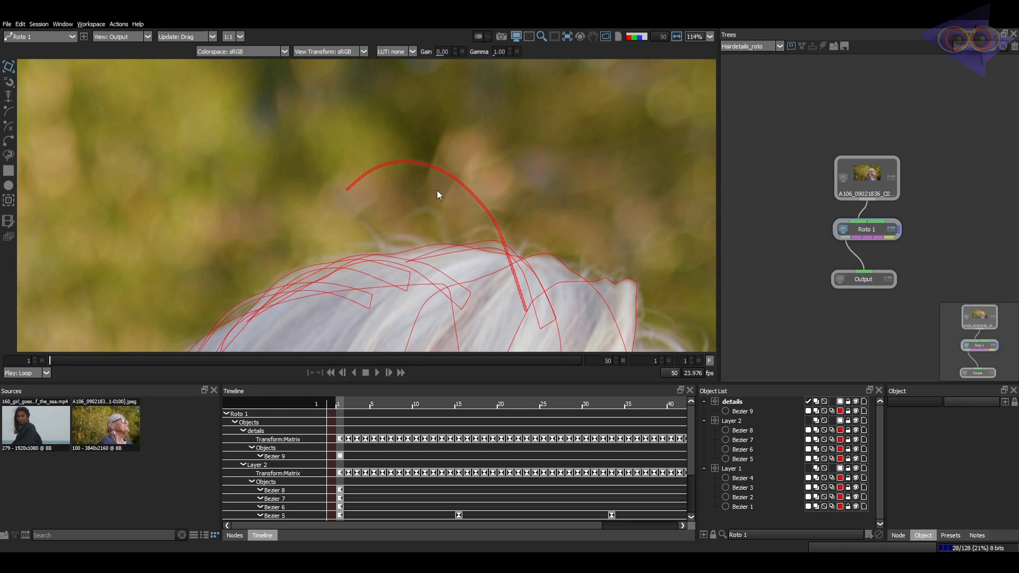
drag(438, 213, 418, 229)
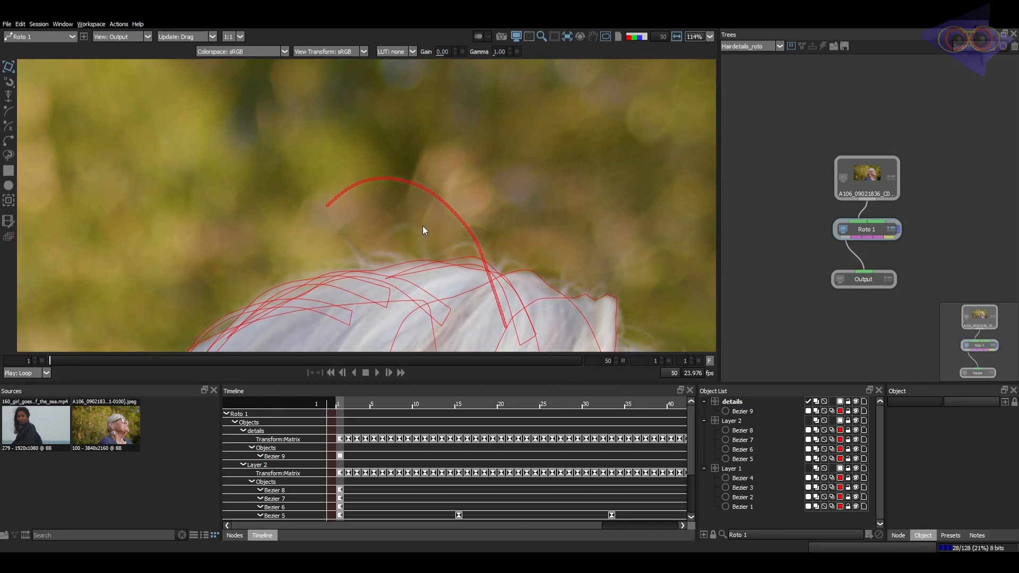
scroll(422, 225, down, 3)
key(a)
key(a)
- Duplicate the flyaway strand and reshape the copy into a smaller, narrower arch just above the crown
click(429, 202)
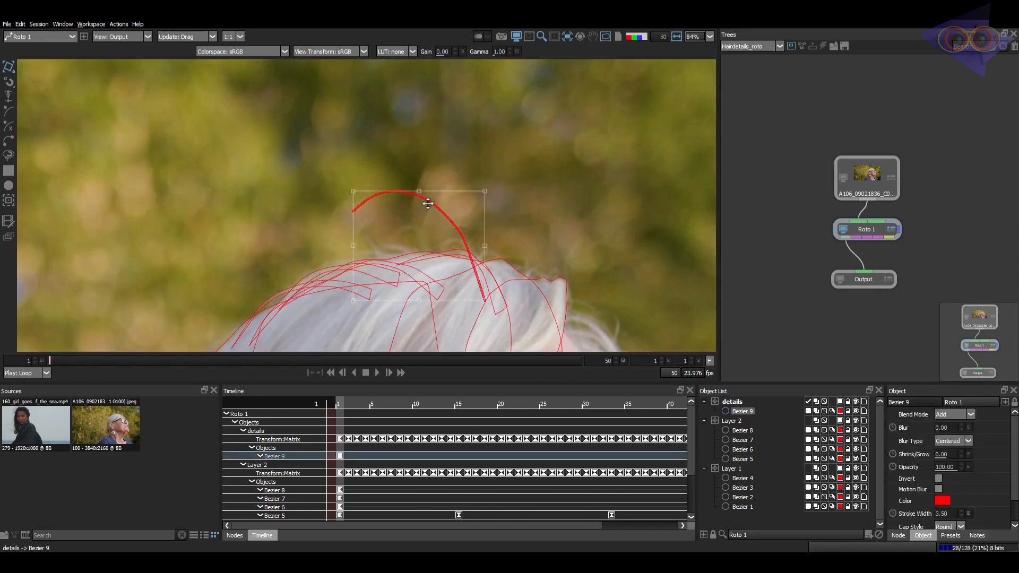
key(ctrl+d)
drag(435, 207, 459, 241)
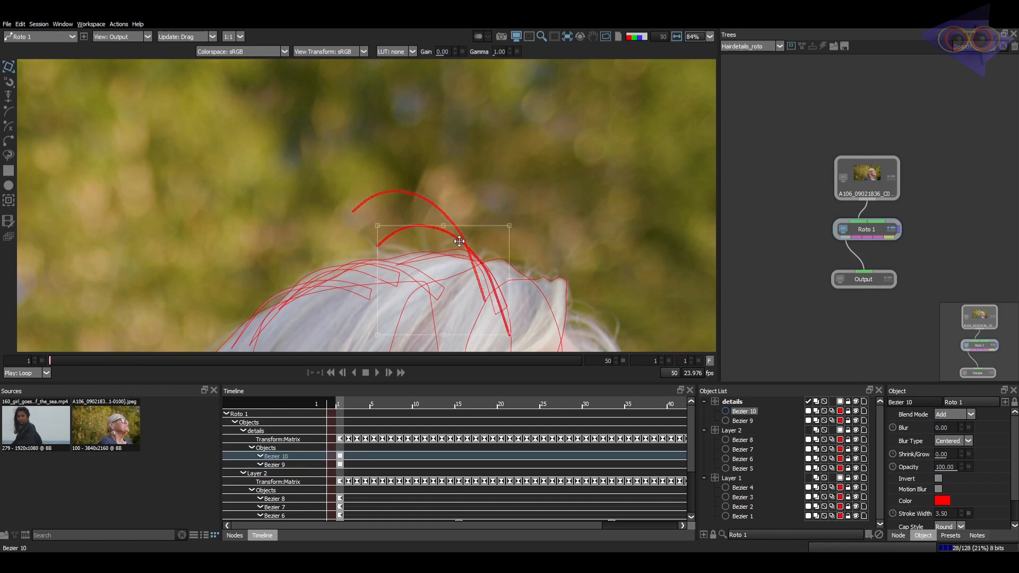
drag(510, 280, 414, 260)
- Make two more strand copies, Bezier 11 and Bezier 12, and fit them to the low flyaway hairs beside the narrow arch
key(ctrl+d)
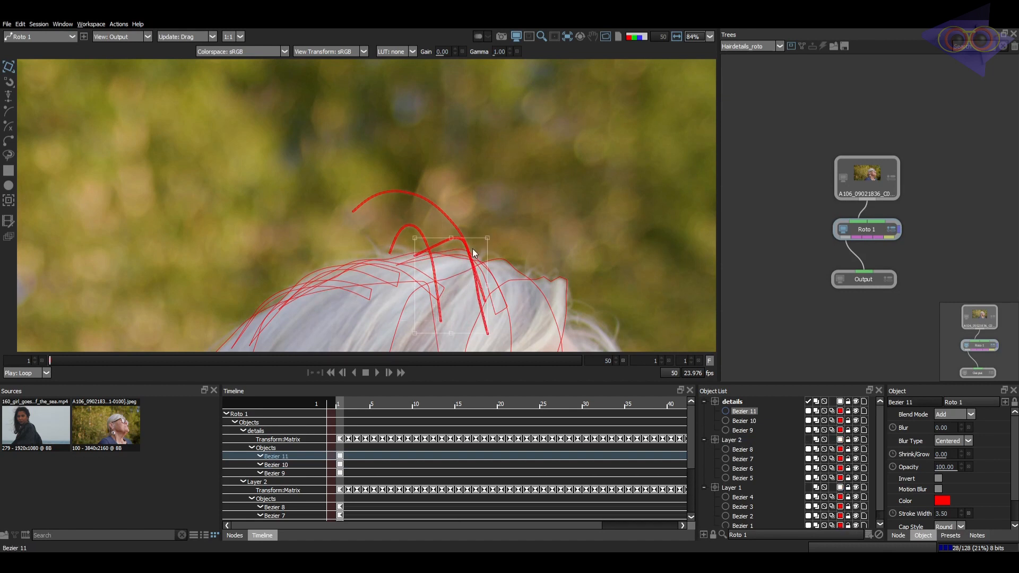
drag(473, 249, 409, 262)
key(ctrl+d)
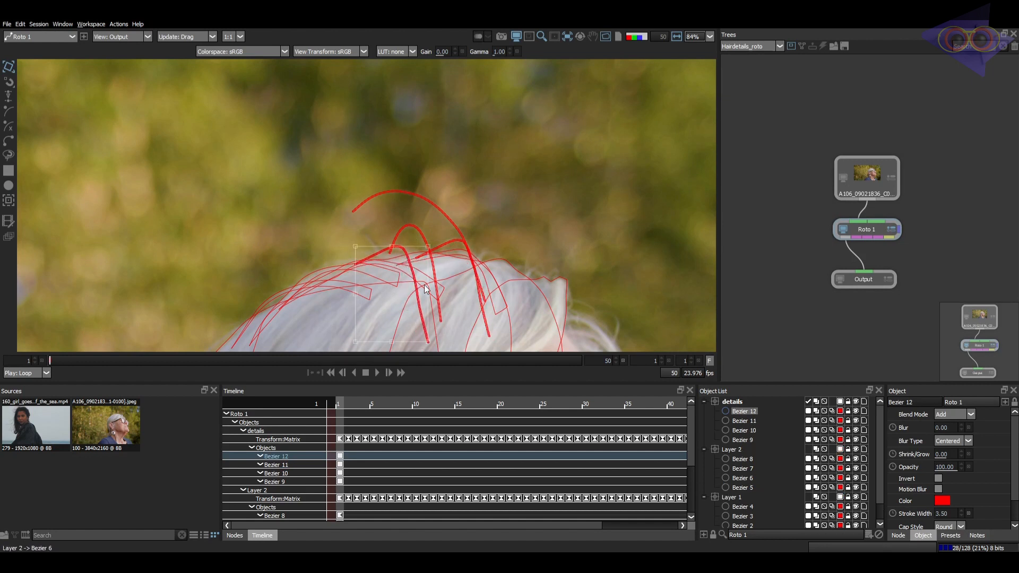
drag(434, 344, 512, 289)
- Make two more strand copies, Bezier 13 and Bezier 14, and place them as curled flyaways along the hairline toward the forehead
key(ctrl+d)
drag(445, 327, 472, 346)
key(ctrl+c)
key(ctrl+v)
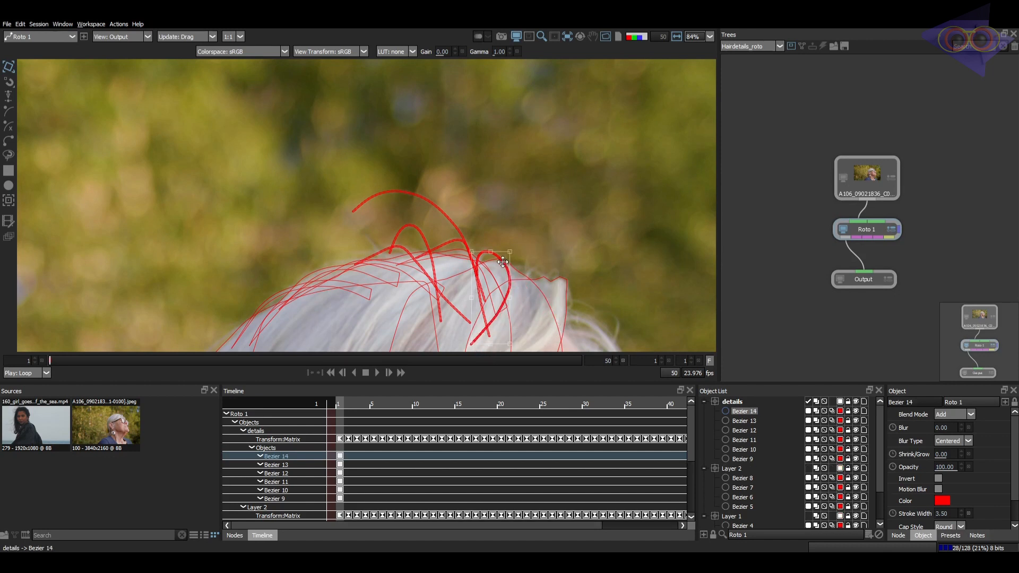
drag(509, 265, 550, 286)
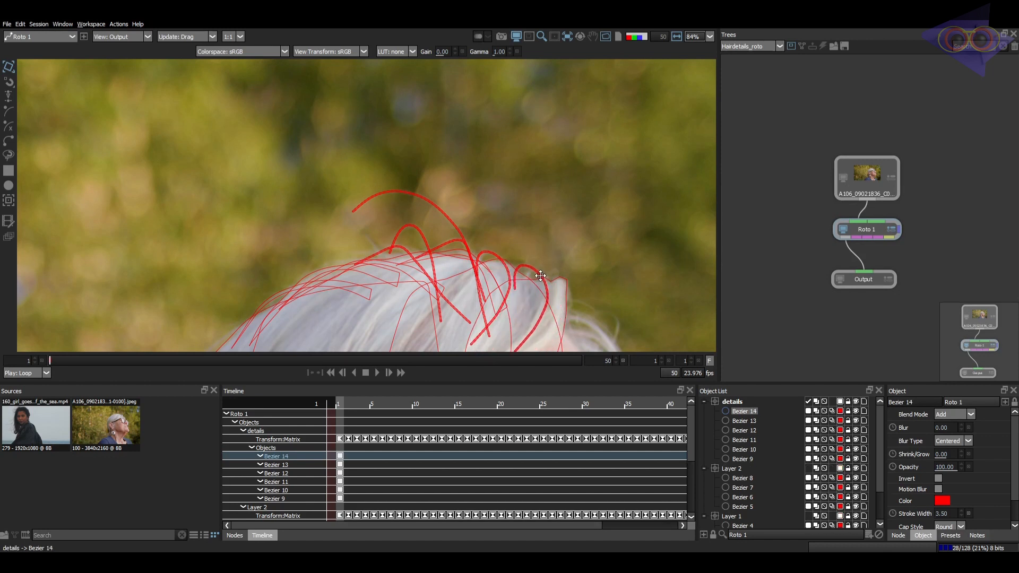
- Check the six flyaway strands against the hair in the alpha and matte overlay views
click(539, 191)
scroll(555, 209, down, 5)
scroll(557, 210, up, 4)
key(a)
key(a)
key(s)
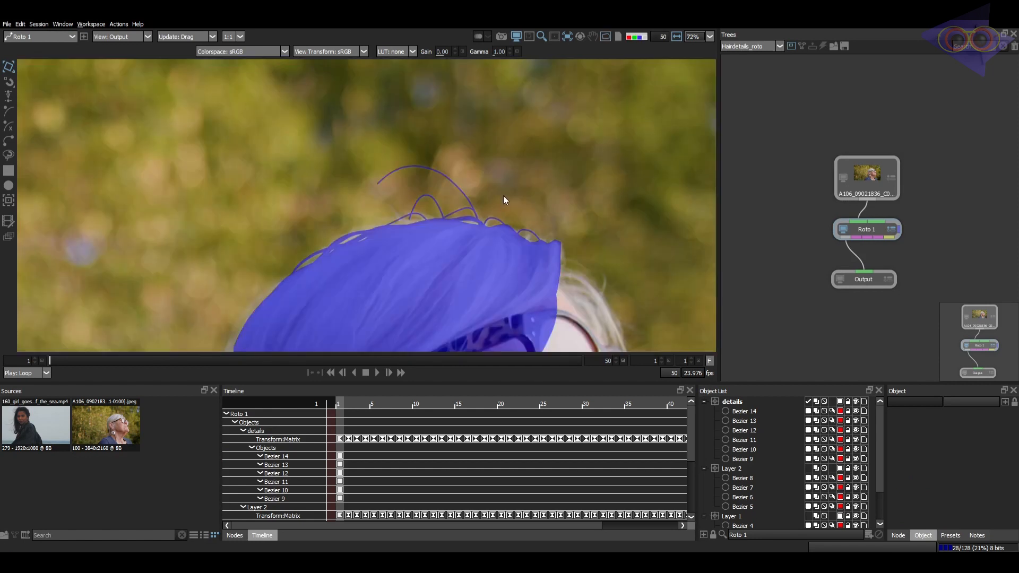
key(a)
key(a)
drag(459, 189, 458, 204)
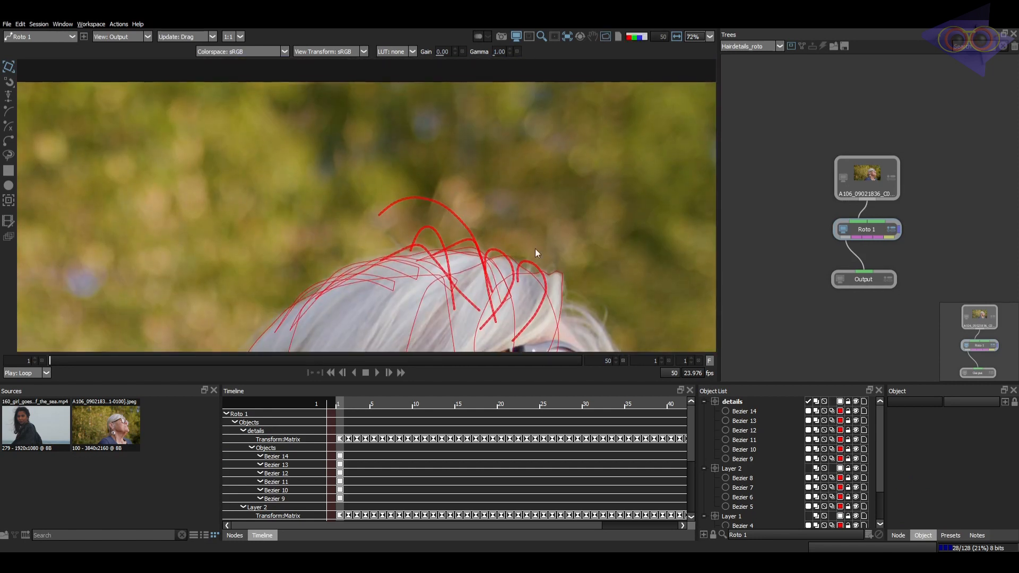
- Hide all six strand shapes in the details layer, then show only Bezier 9 again
drag(748, 415, 743, 459)
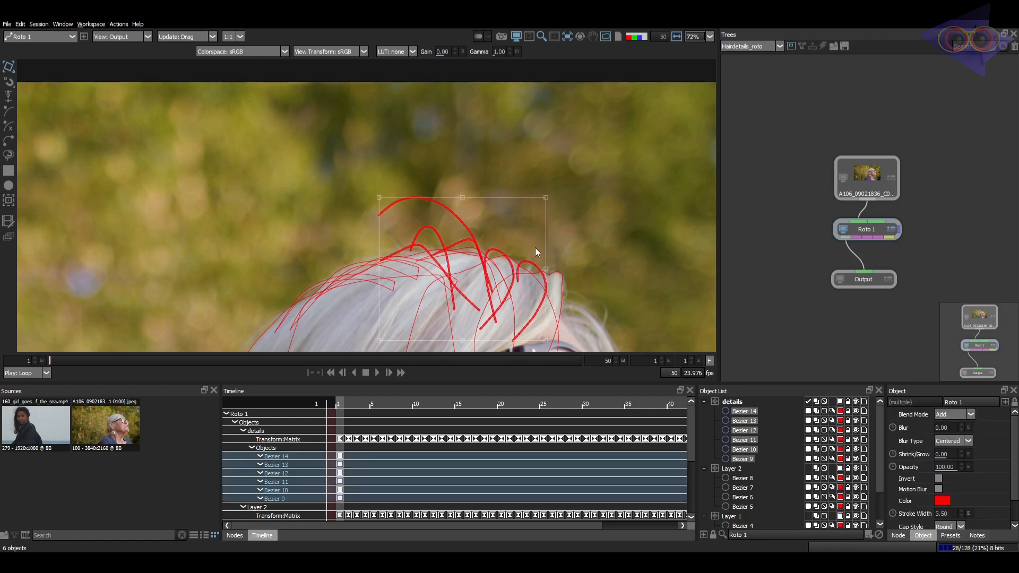
click(856, 435)
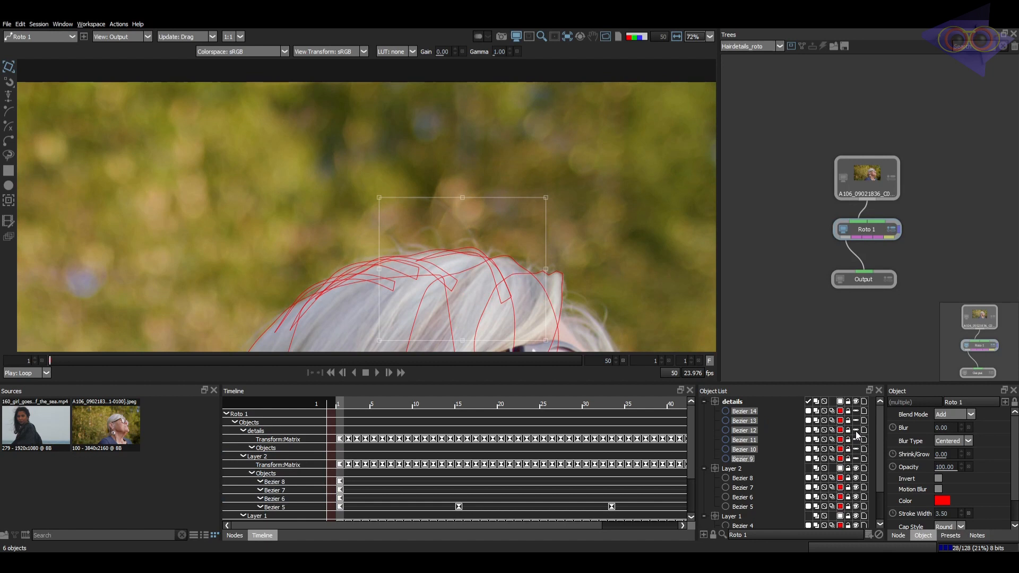
click(744, 458)
click(856, 459)
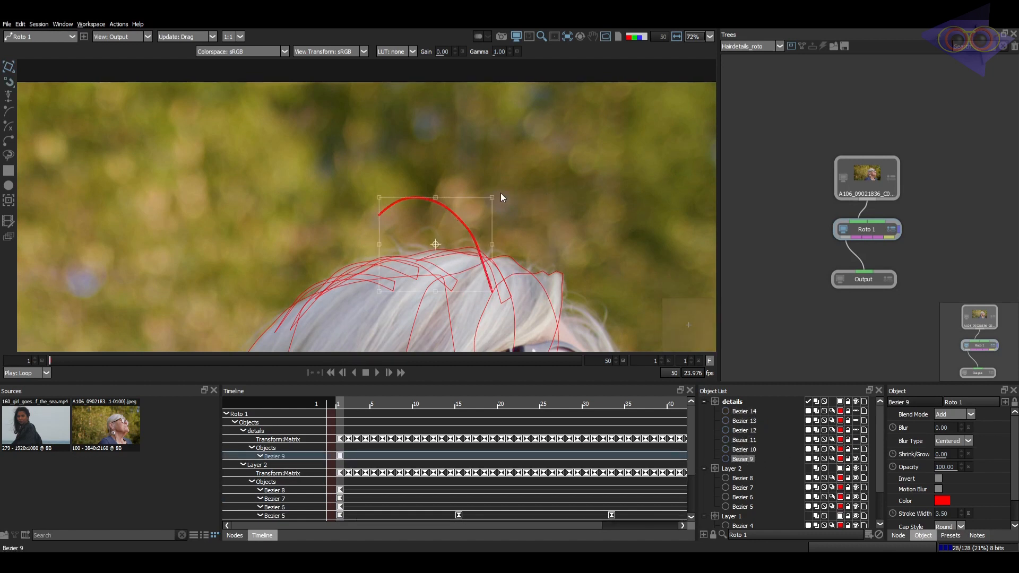
- Show Bezier 10, Bezier 11 and Bezier 12 again in the details layer, leaving Bezier 13 and 14 hidden
scroll(501, 197, up, 3)
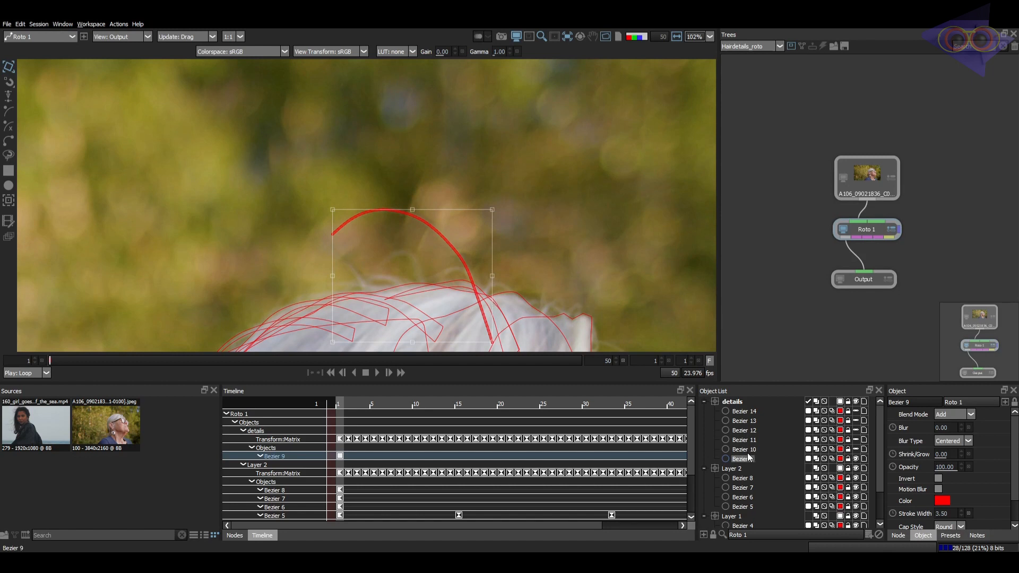
click(856, 449)
click(857, 440)
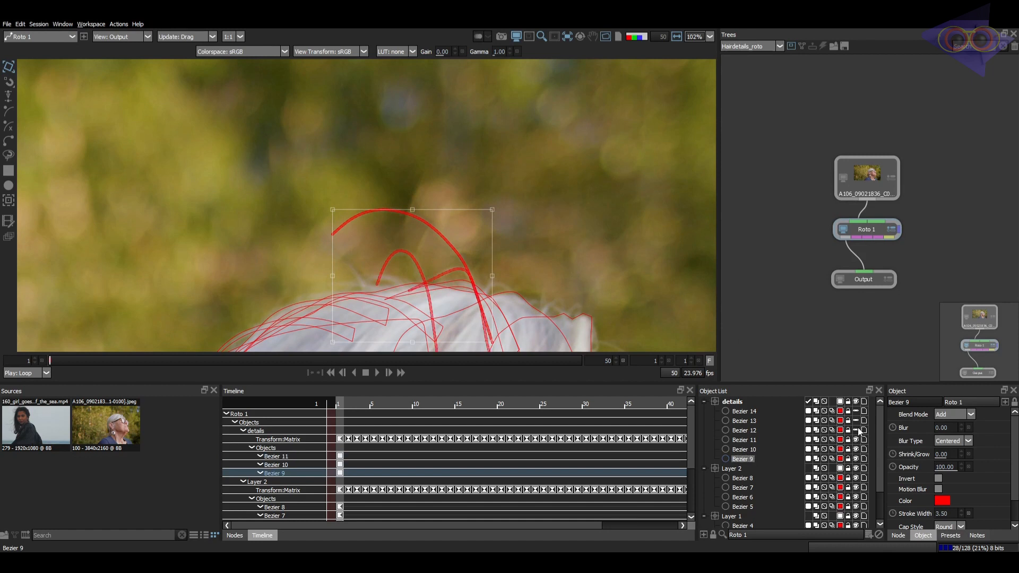
click(857, 430)
click(856, 420)
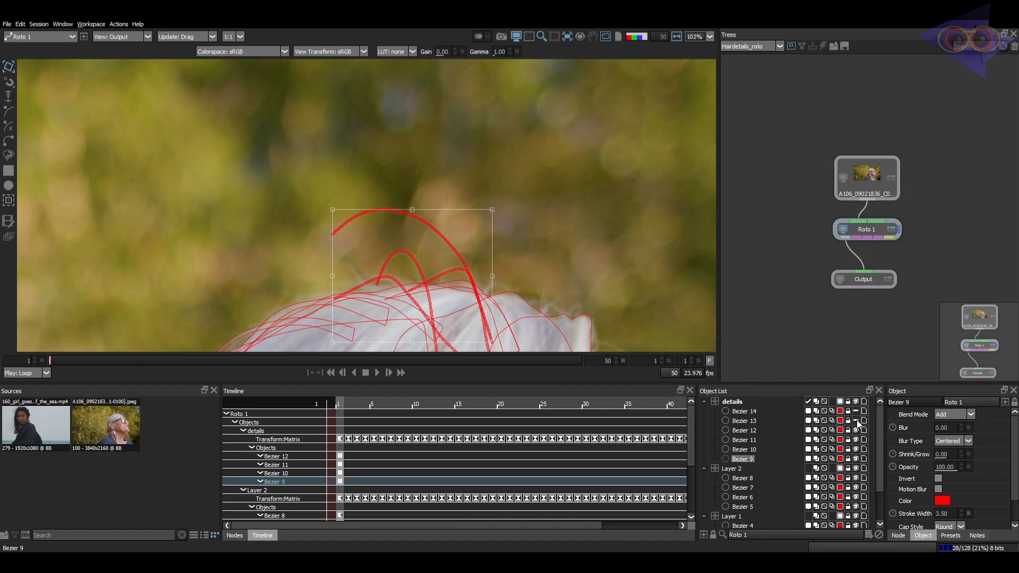
- Select Bezier 9 through Bezier 12 and adjust them at frame 21 to match the hair, keyframing all four strands
shift+click(754, 431)
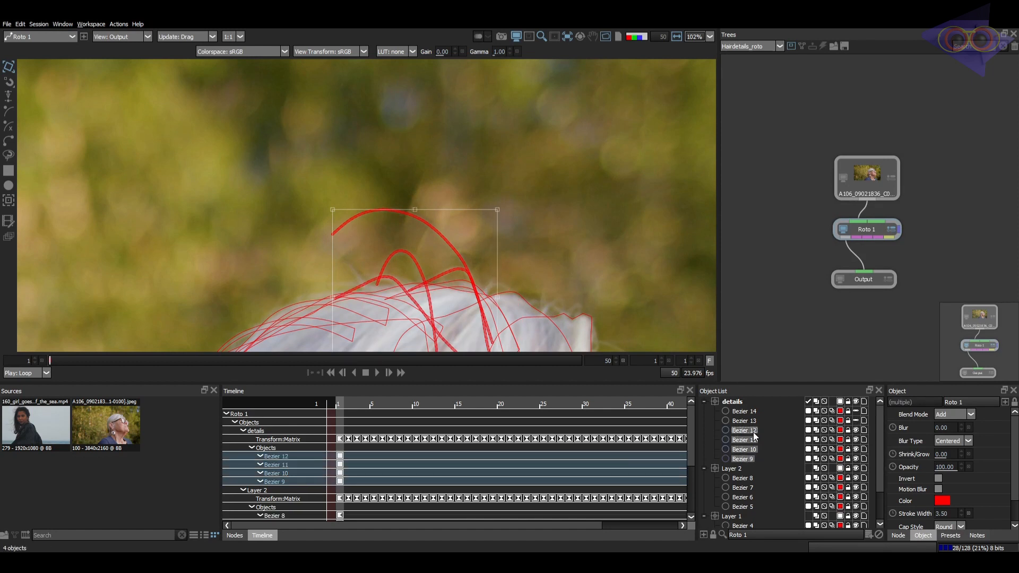
drag(209, 354, 266, 361)
click(333, 208)
drag(334, 209, 334, 215)
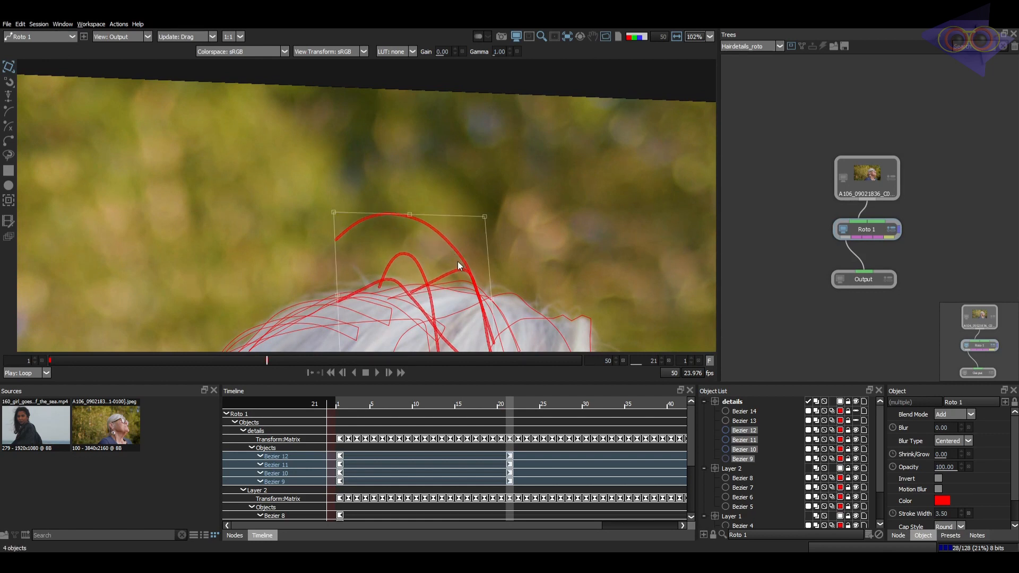
click(433, 183)
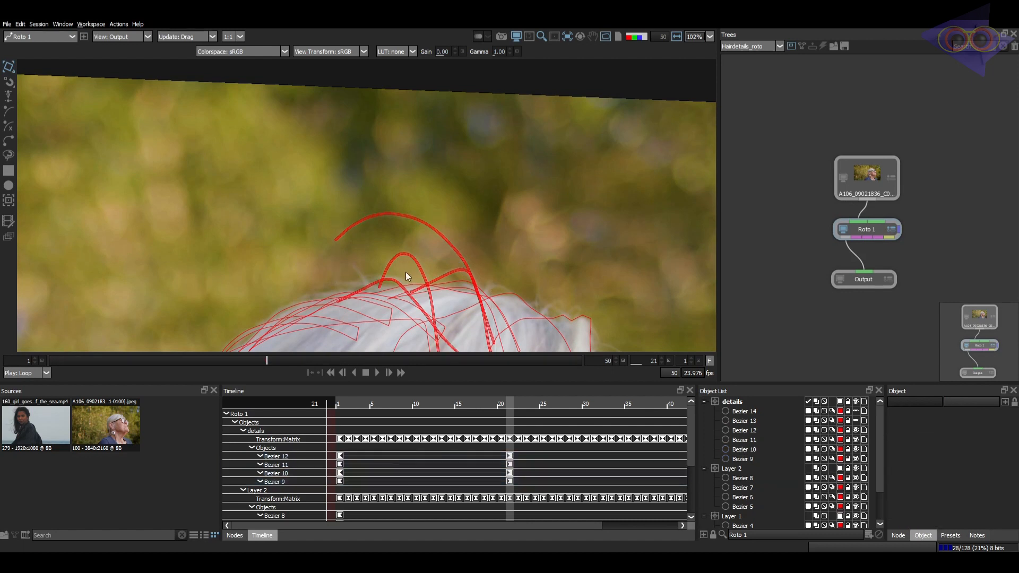
click(392, 289)
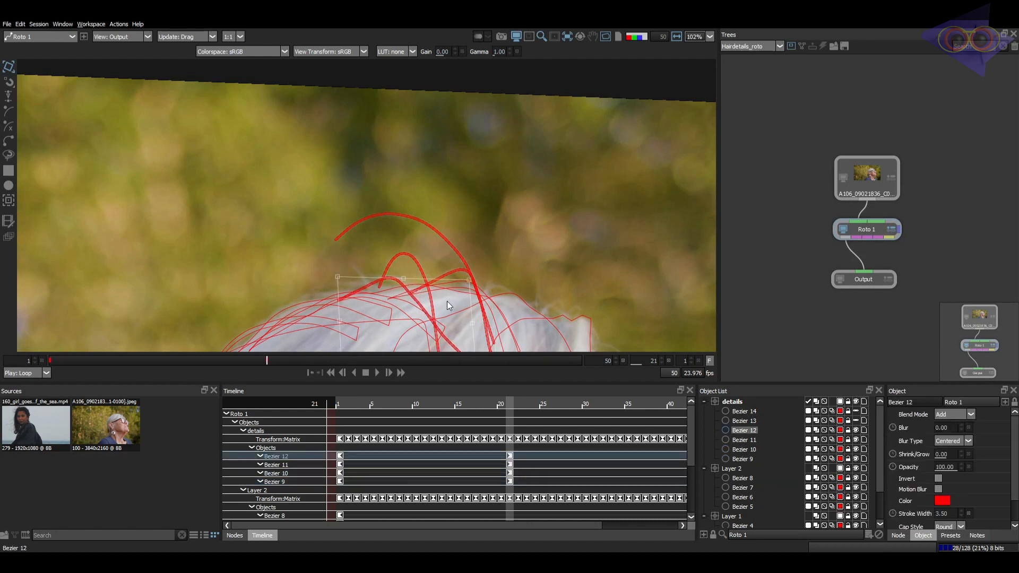
- At frame 36, select Bezier 9 through Bezier 12 and nudge them slightly down onto the hair
click(430, 361)
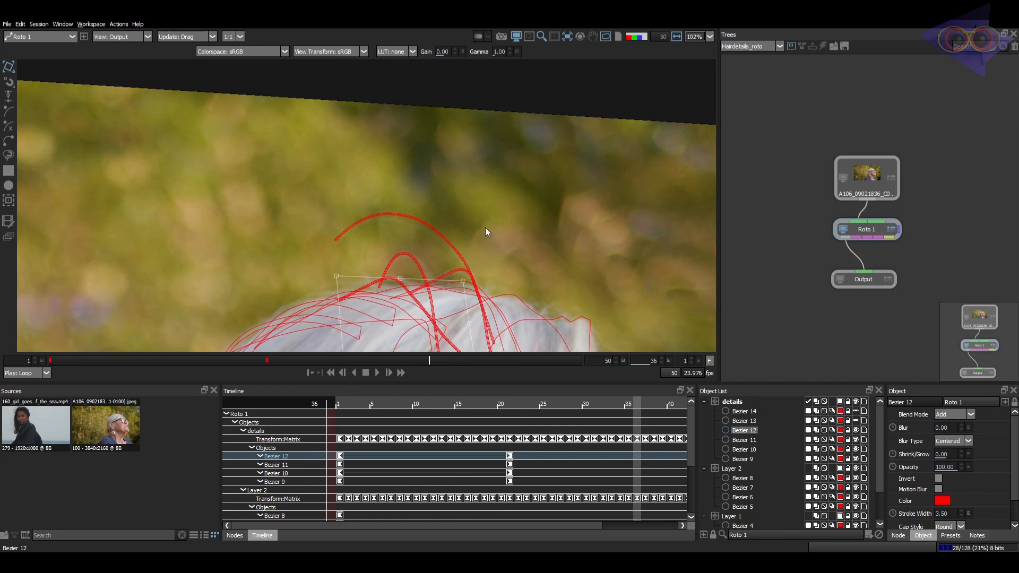
click(746, 459)
shift+click(745, 431)
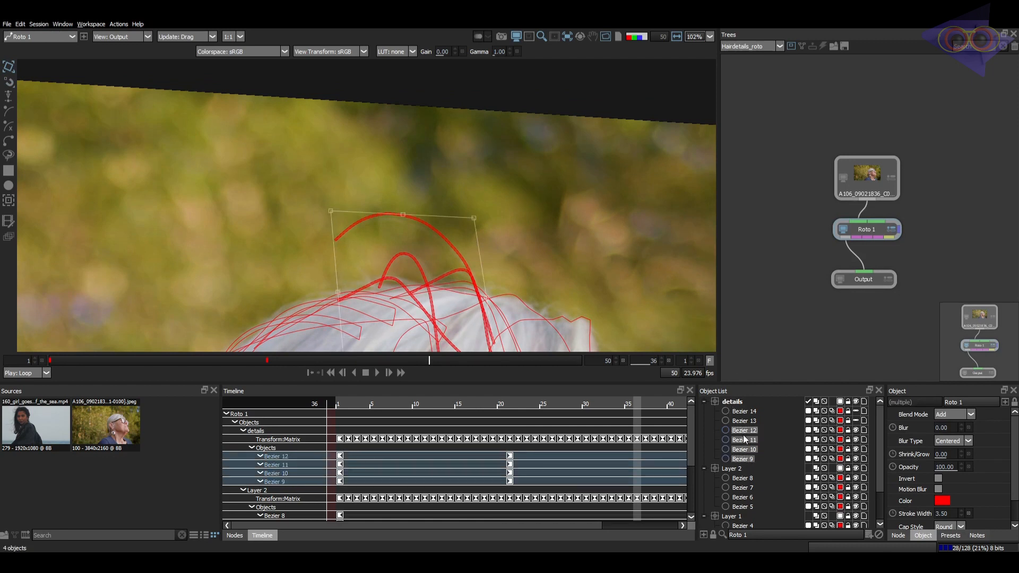
key(Down)
key(Down)
key(Down)
key(Down)
key(Down)
key(Down)
key(Down)
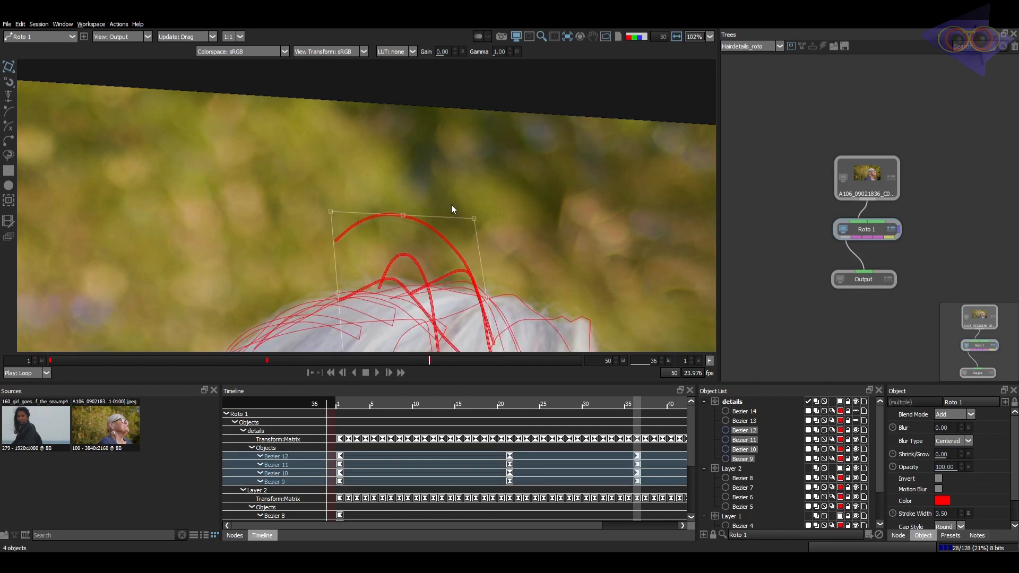
- Fine-tune Bezier 11, Bezier 10 and Bezier 12 individually at frame 36 to follow their flyaway hairs
click(448, 199)
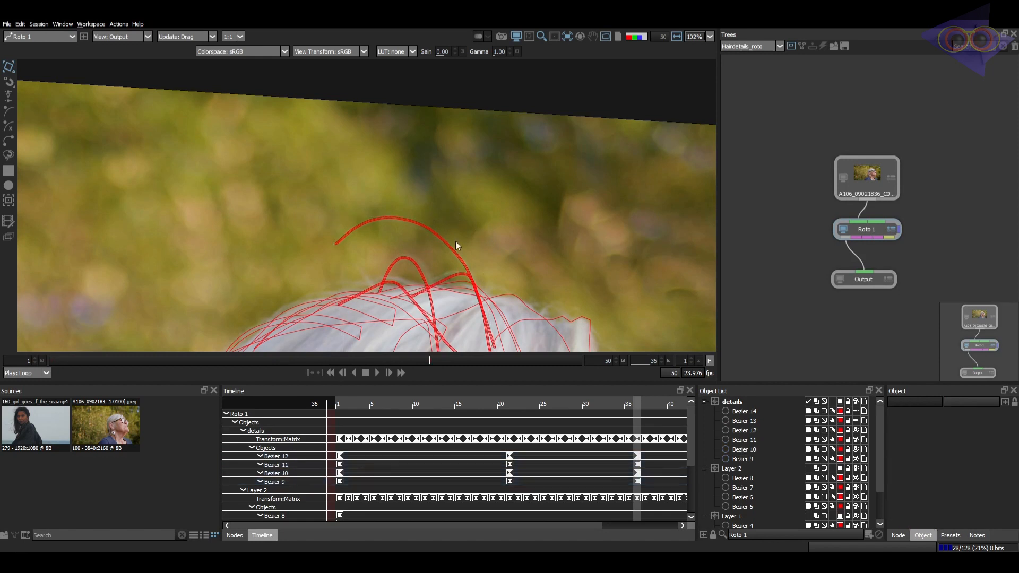
click(450, 273)
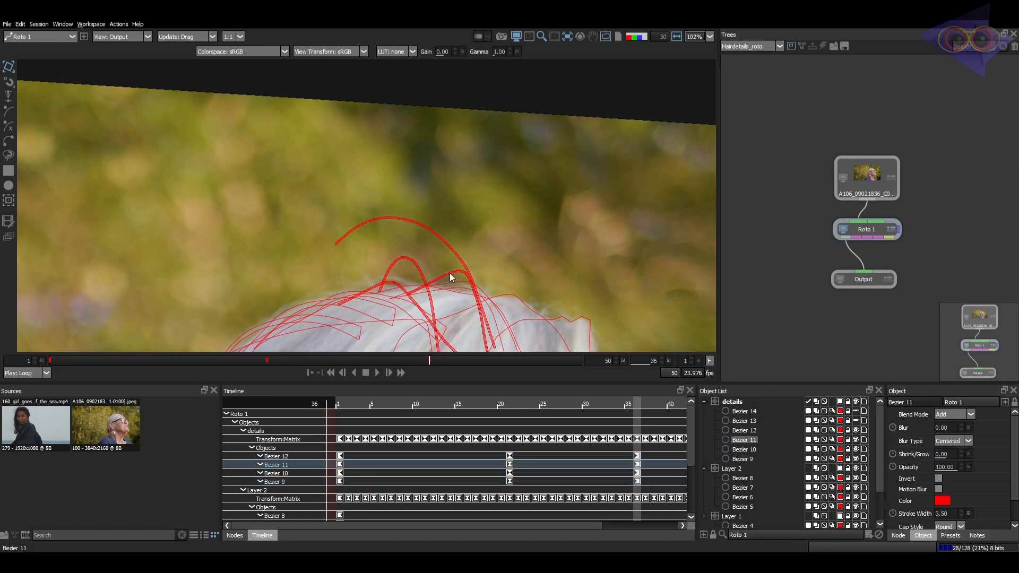
click(413, 260)
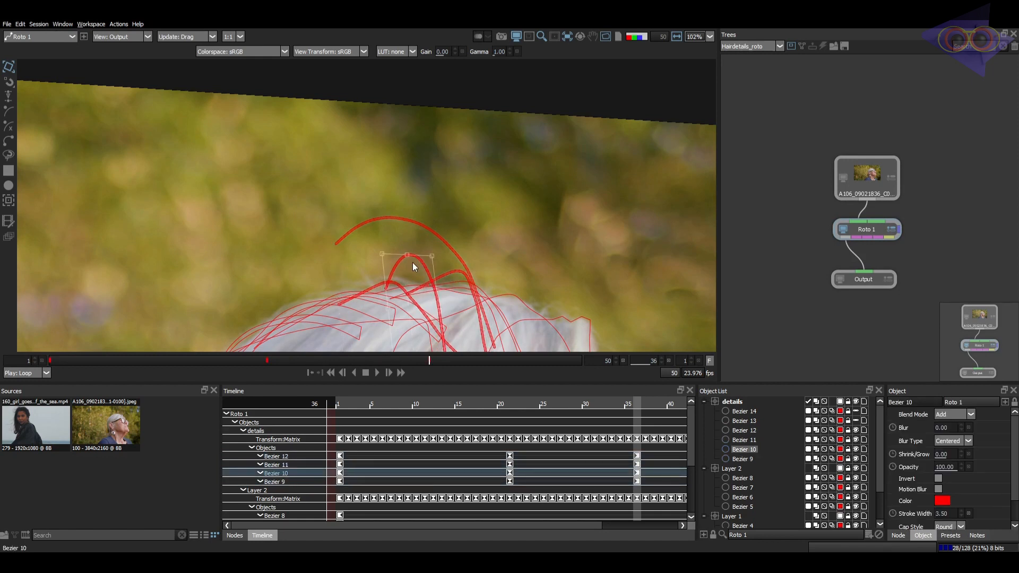
click(405, 275)
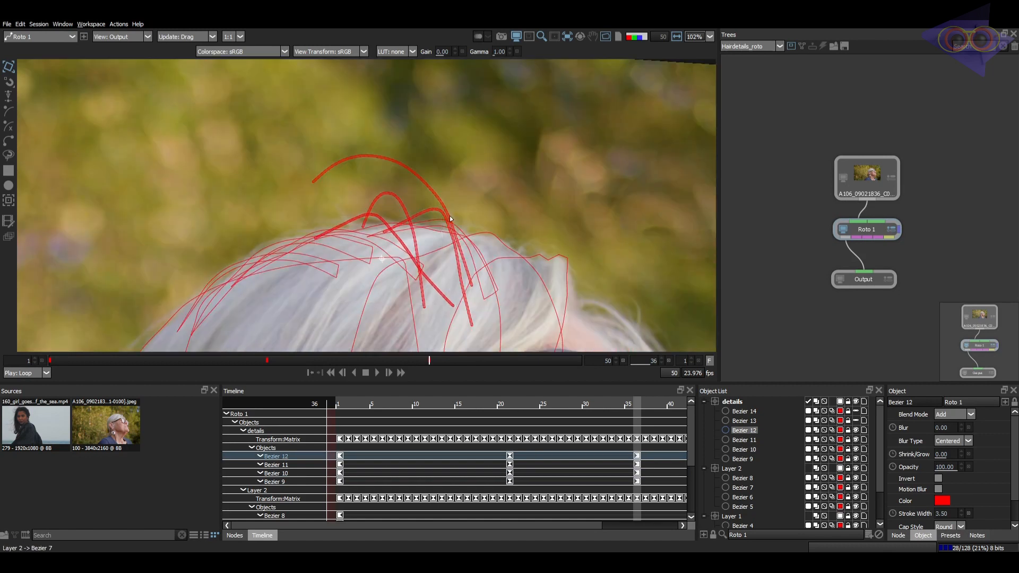
- Reshape Bezier 12 at frame 36 by moving its lower end and middle points to follow the hair
key(r)
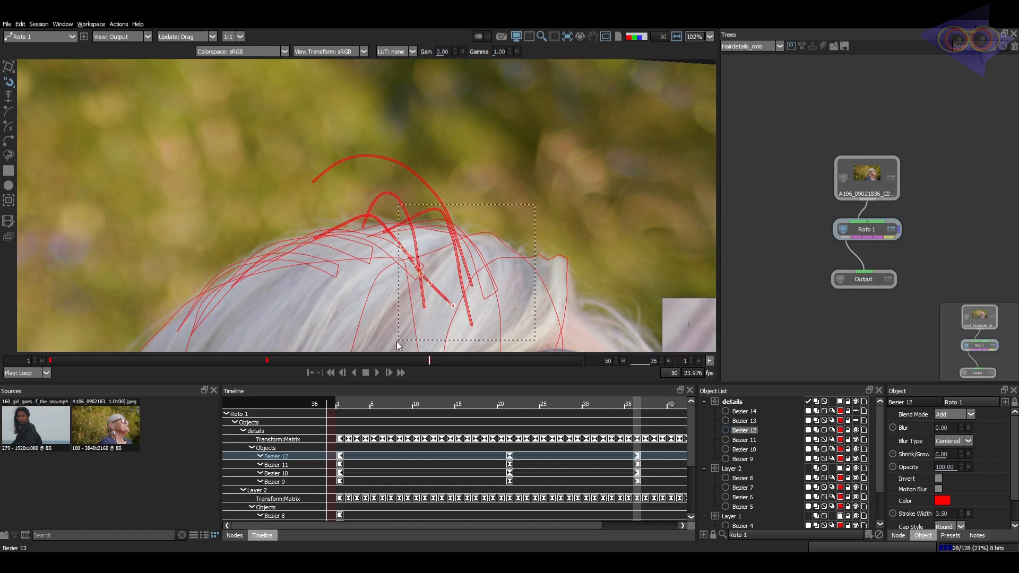
drag(410, 244, 419, 241)
drag(400, 149, 379, 236)
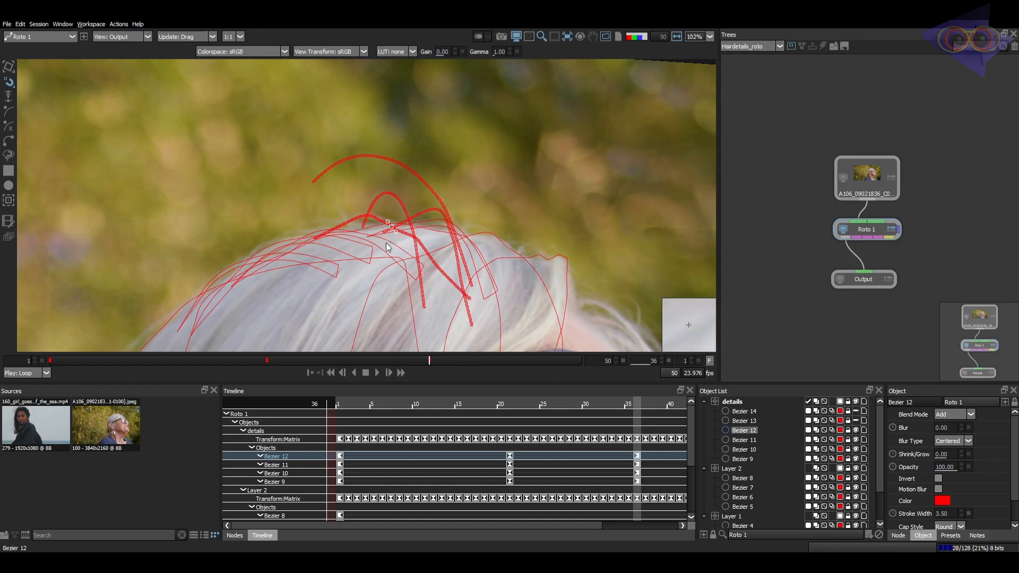
right_click(465, 160)
click(505, 262)
- At frame 50, show Bezier 13 and Bezier 14 in the details layer again and select both
drag(483, 360, 582, 361)
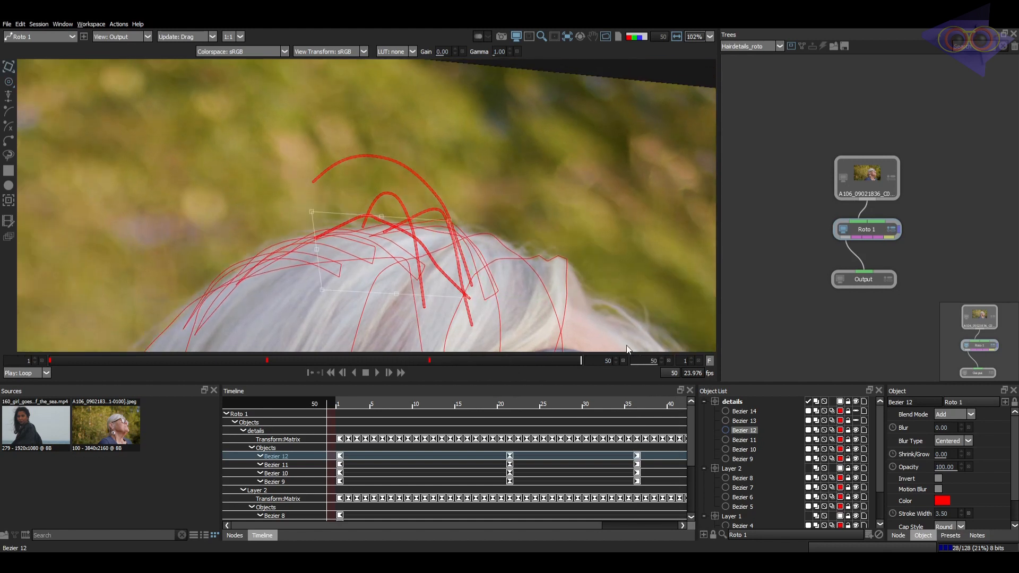
click(855, 421)
click(855, 412)
click(754, 422)
shift+click(753, 412)
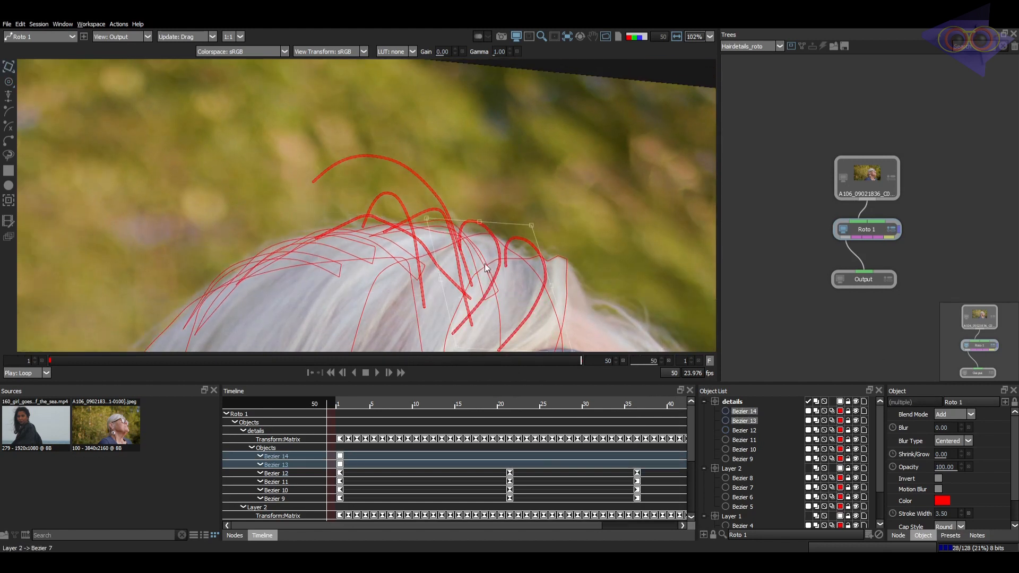
- At frame 30, nudge Bezier 13 and Bezier 14 slightly down and to the right onto the hair, keyframing both
key(Home)
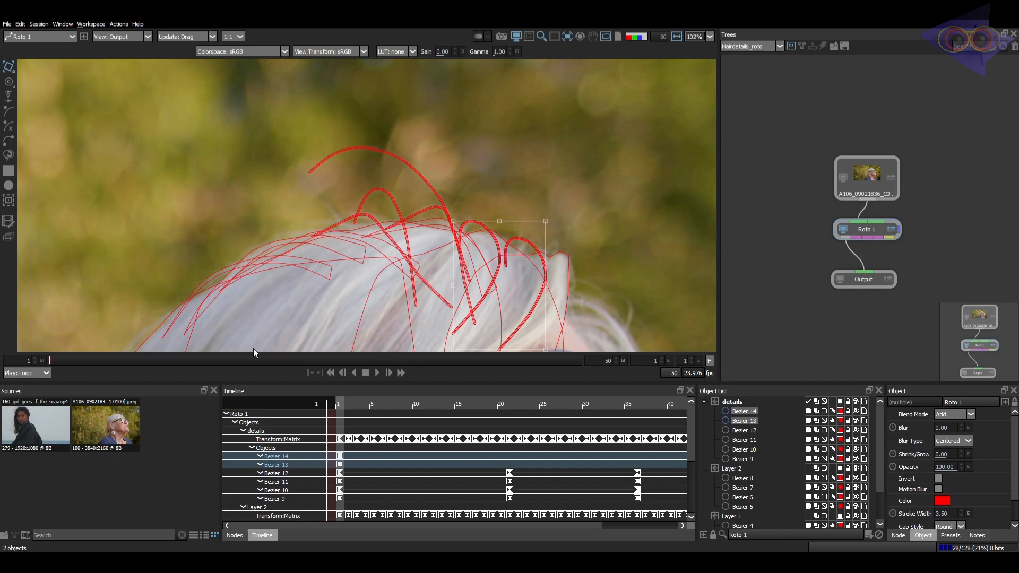
drag(218, 357, 366, 359)
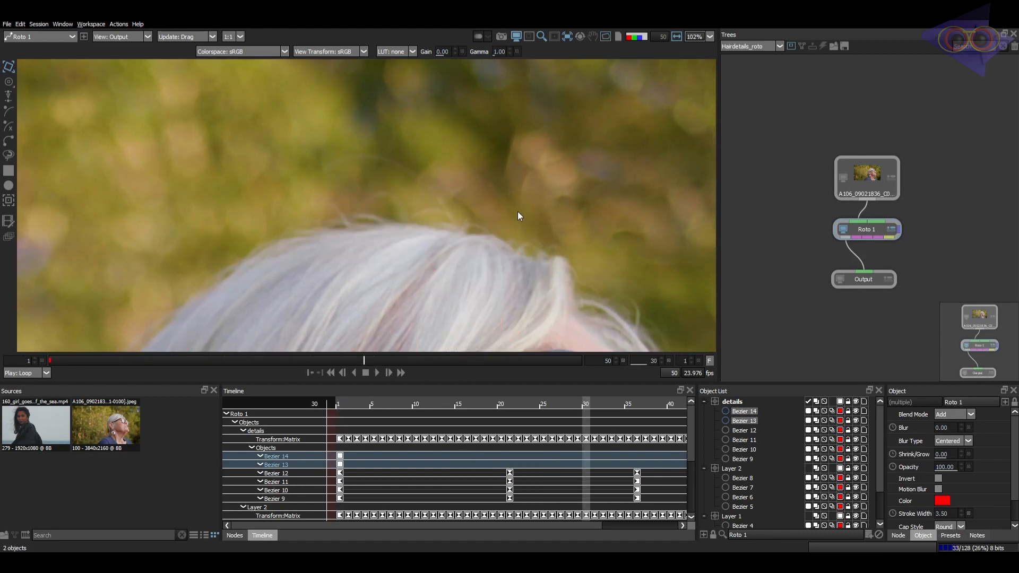
key(Down)
key(Down)
key(Down)
key(Down)
key(Down)
key(Right)
key(Right)
key(Right)
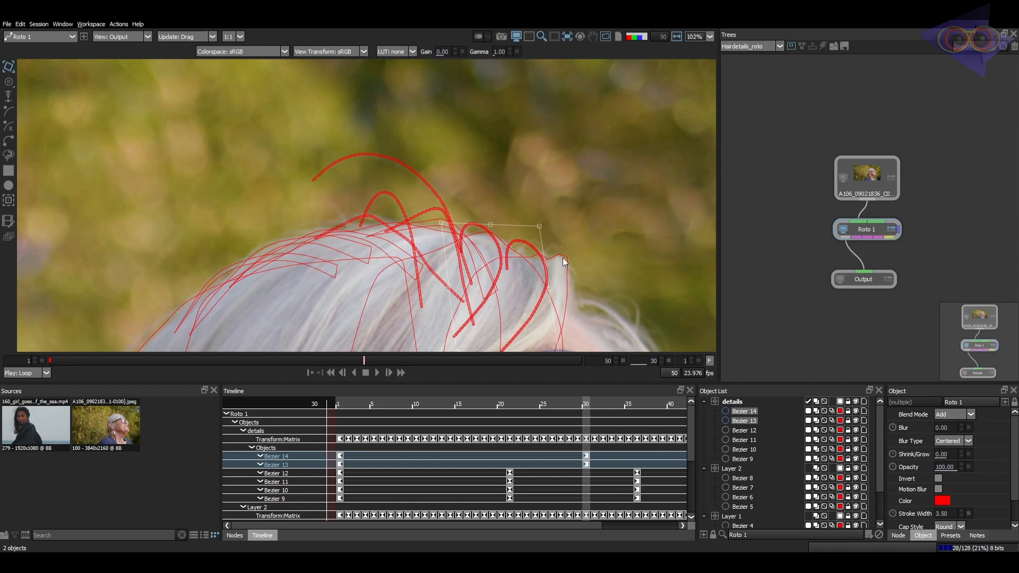
- Go to frame 50, deselect the strands and turn off the stabilized view
drag(558, 362, 617, 356)
scroll(571, 274, down, 4)
click(570, 274)
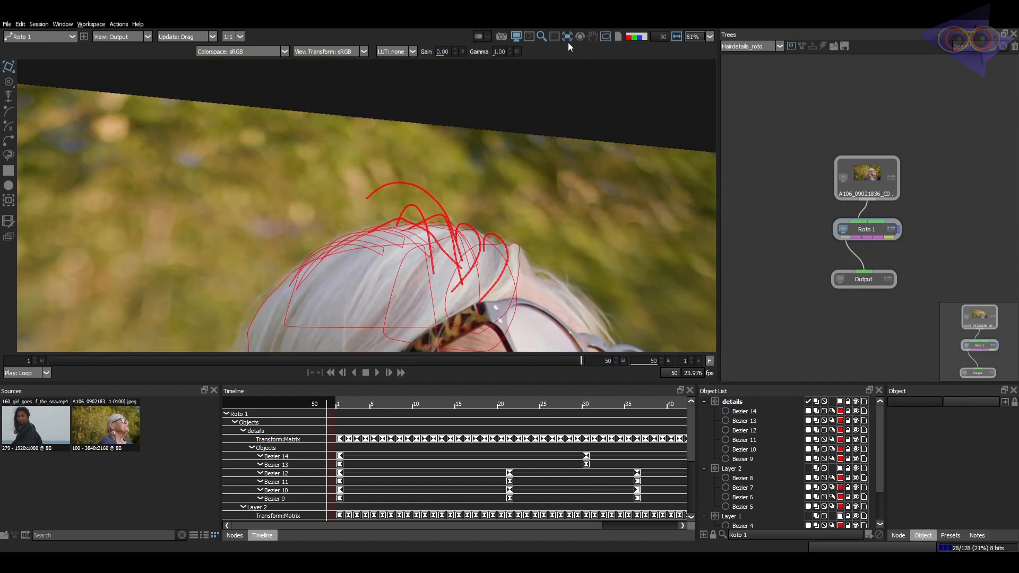
click(567, 37)
click(583, 48)
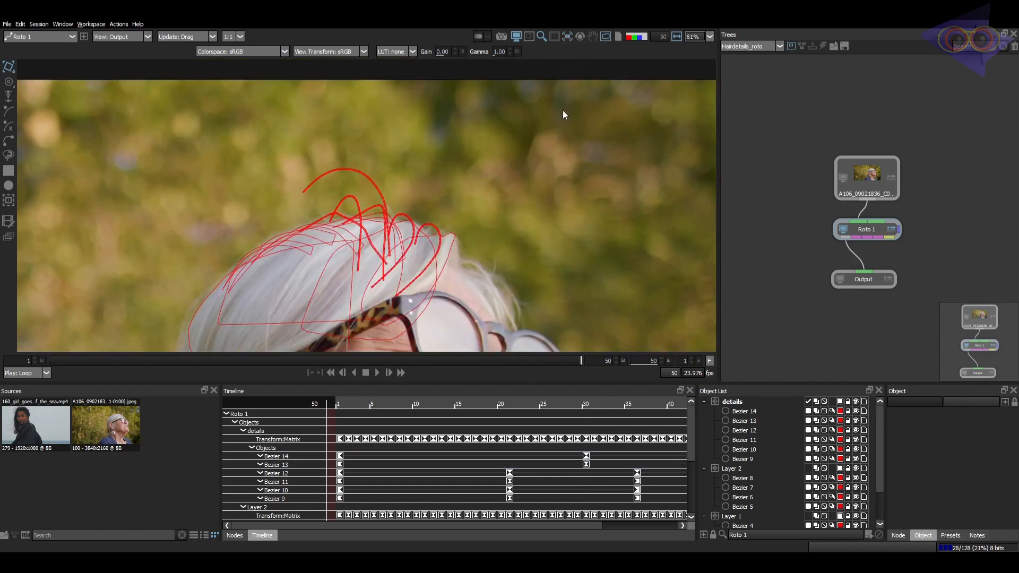
drag(492, 222, 505, 203)
scroll(505, 203, down, 5)
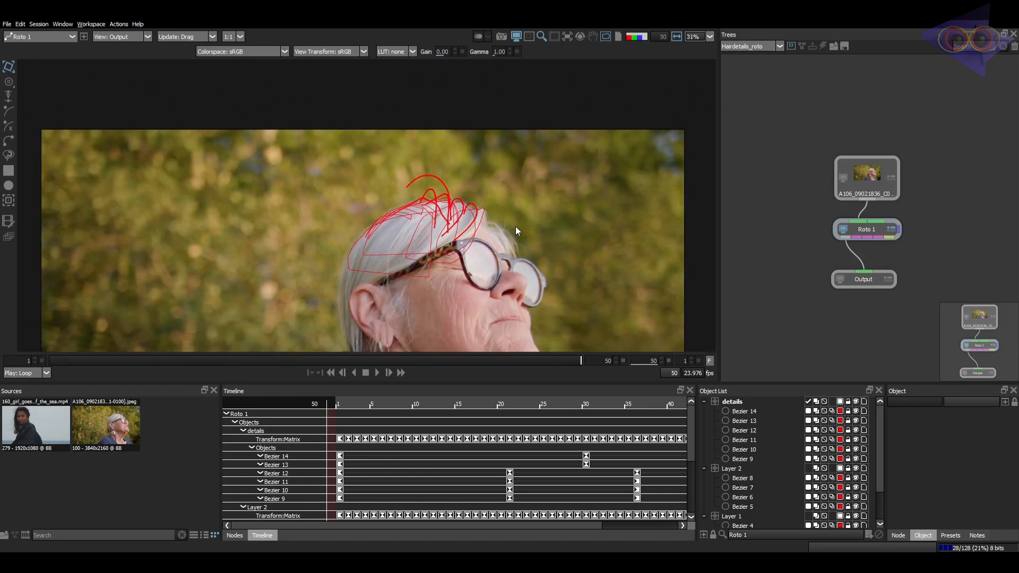
- Play back the shot and examine how the hair shapes and stroked strands follow the woman's head
key(space)
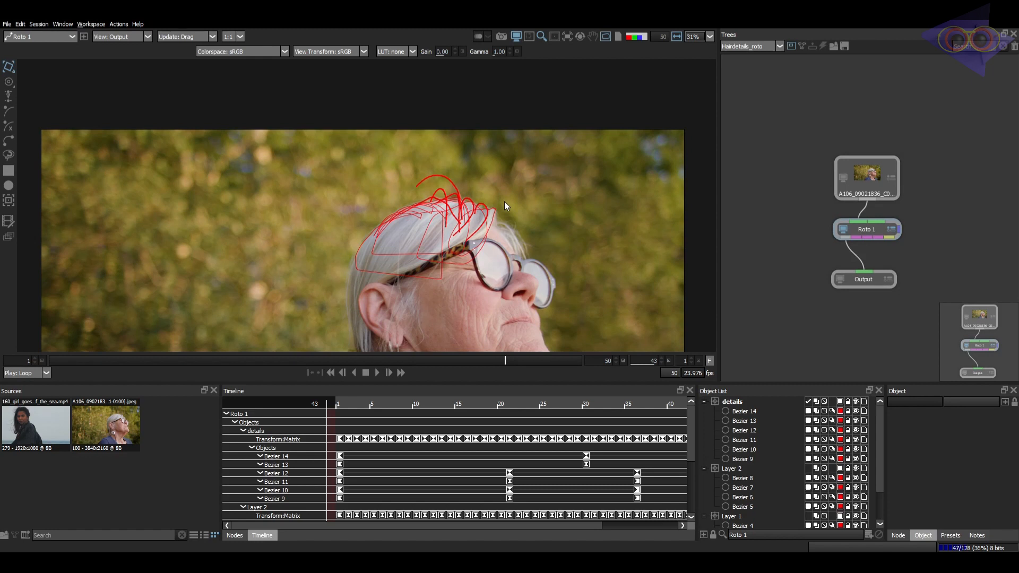
drag(507, 255, 510, 228)
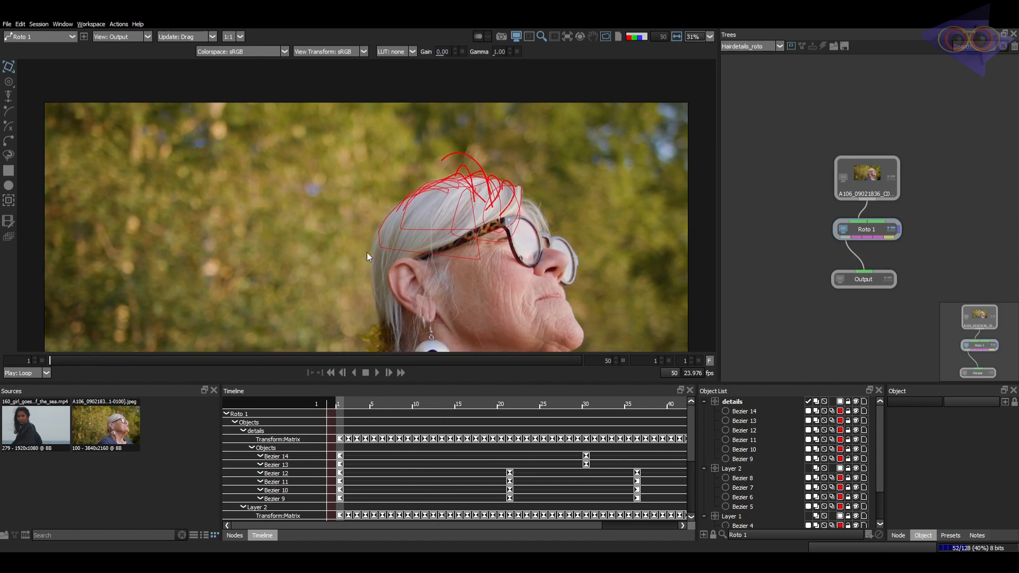
scroll(526, 189, up, 2)
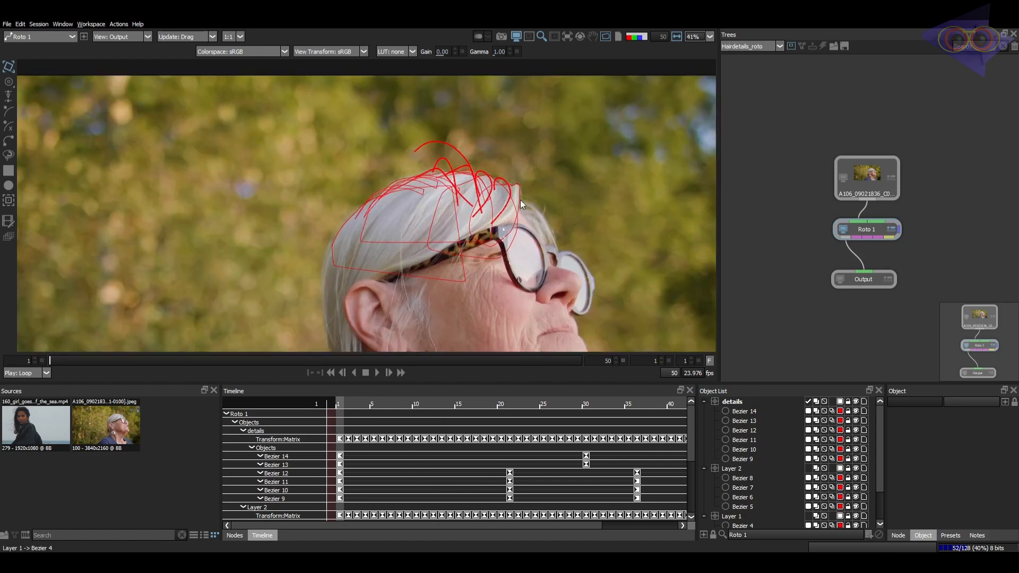
scroll(462, 166, up, 3)
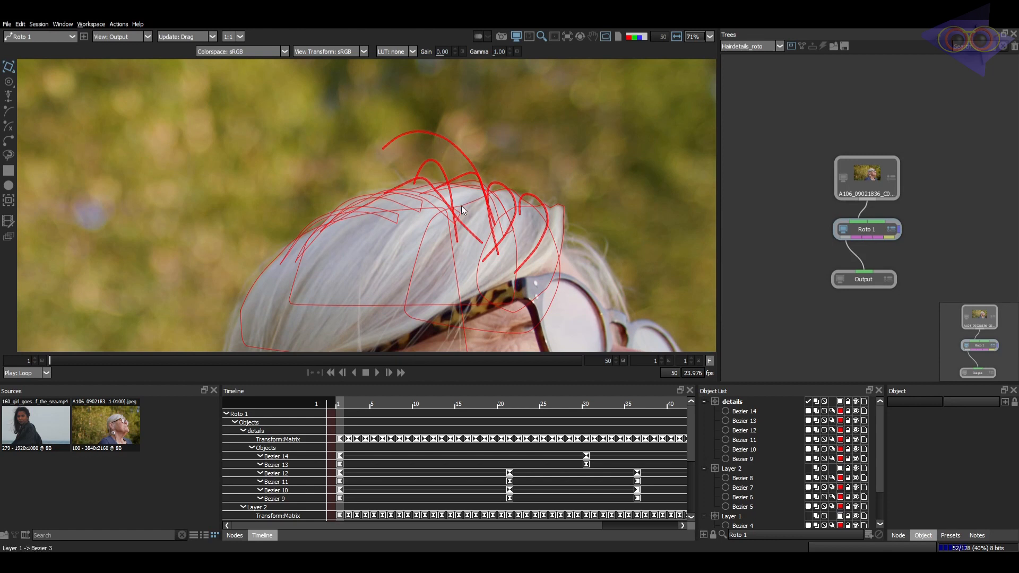
scroll(469, 218, down, 2)
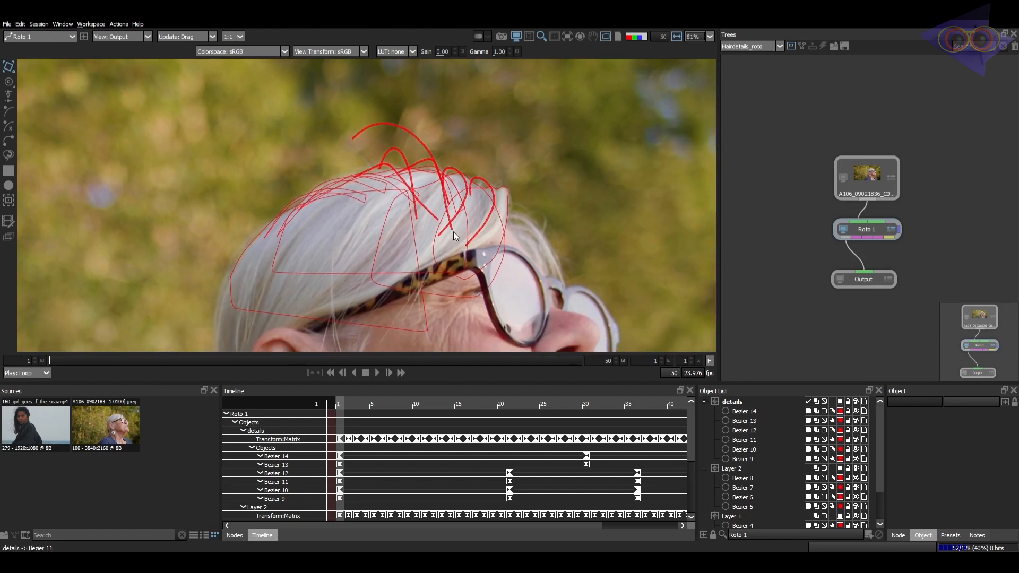
scroll(489, 229, down, 1)
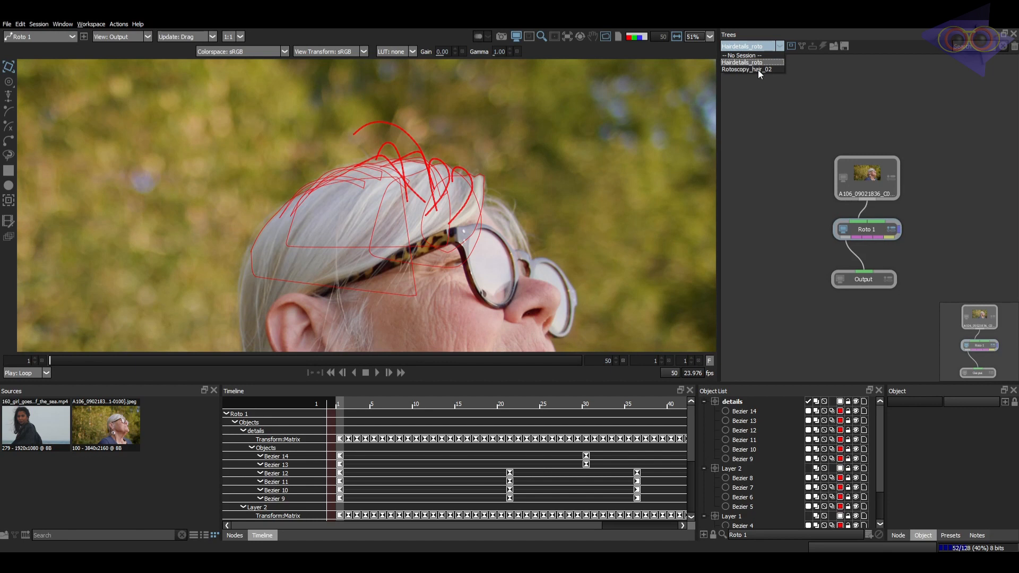
- Switch to the Rotoscopy_hair_02 session and play back the shot, examining the dark-haired woman's flyaway hair up close
click(758, 69)
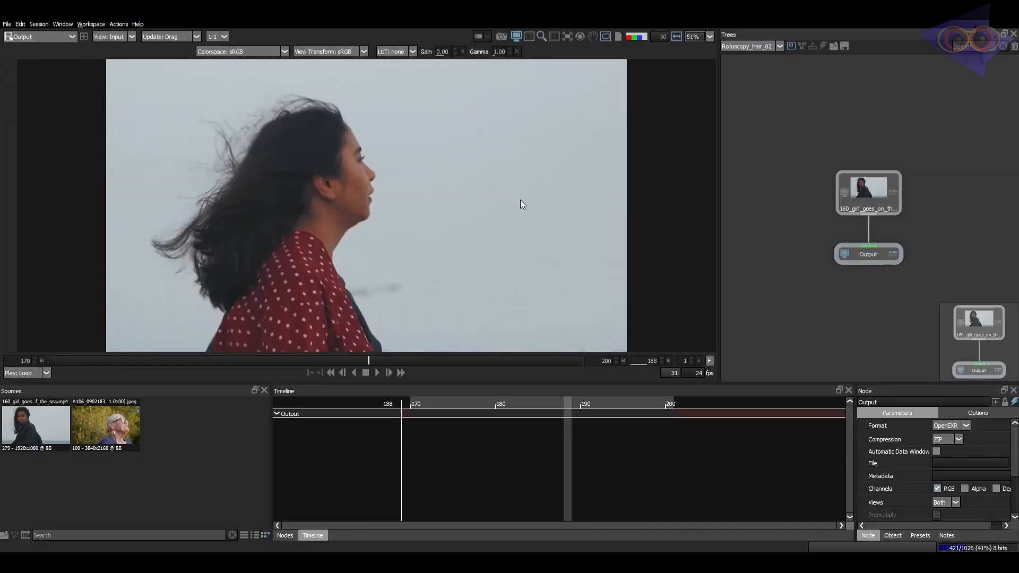
drag(419, 233, 434, 251)
key(space)
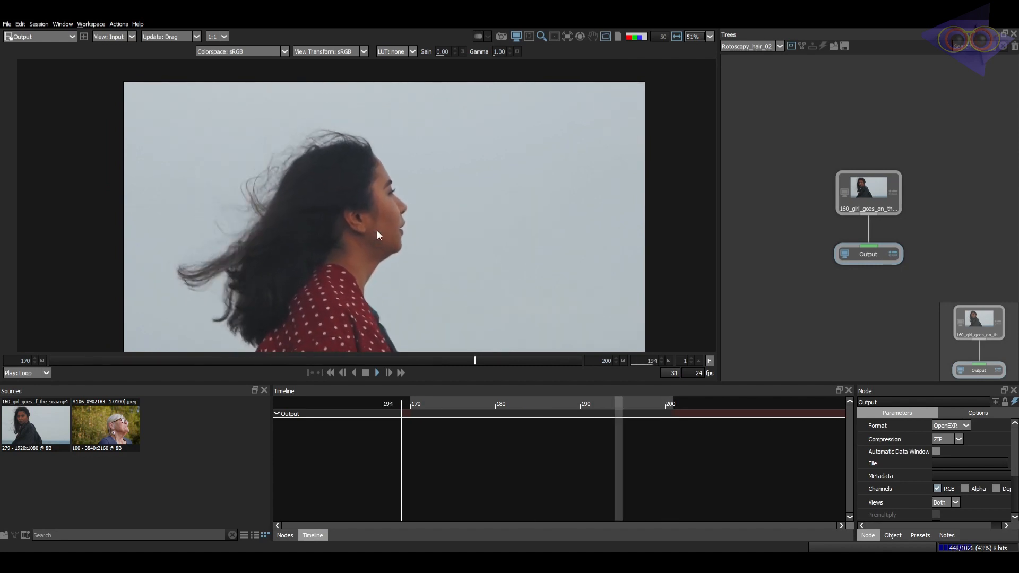
scroll(245, 181, up, 3)
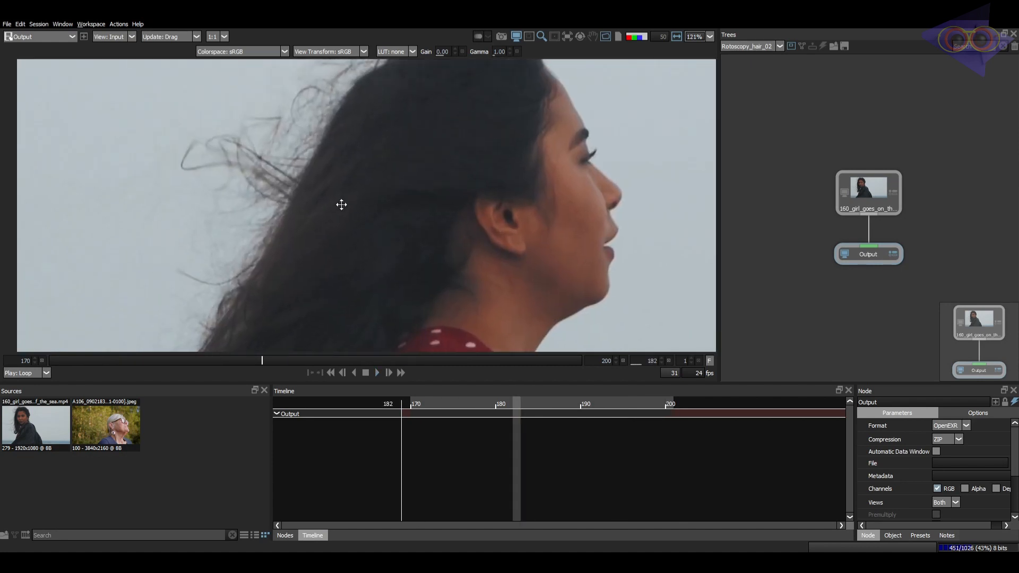
scroll(366, 221, up, 1)
scroll(372, 217, down, 4)
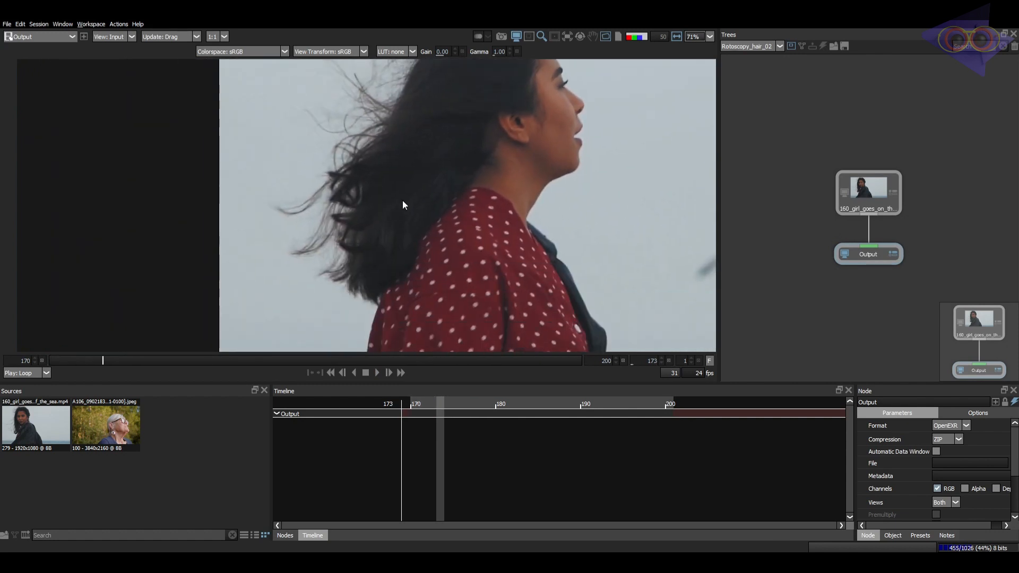
scroll(387, 207, up, 5)
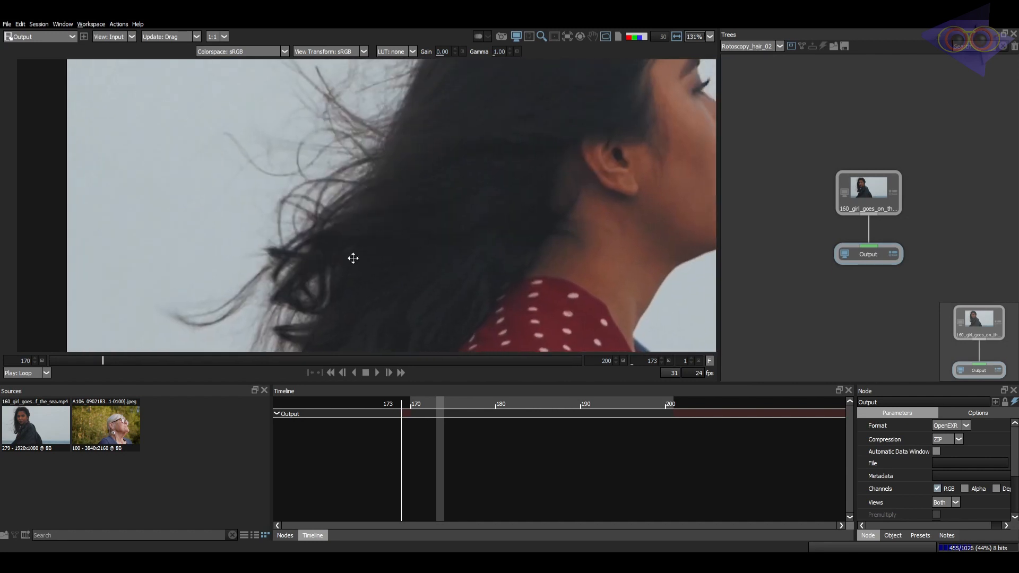
scroll(443, 198, down, 2)
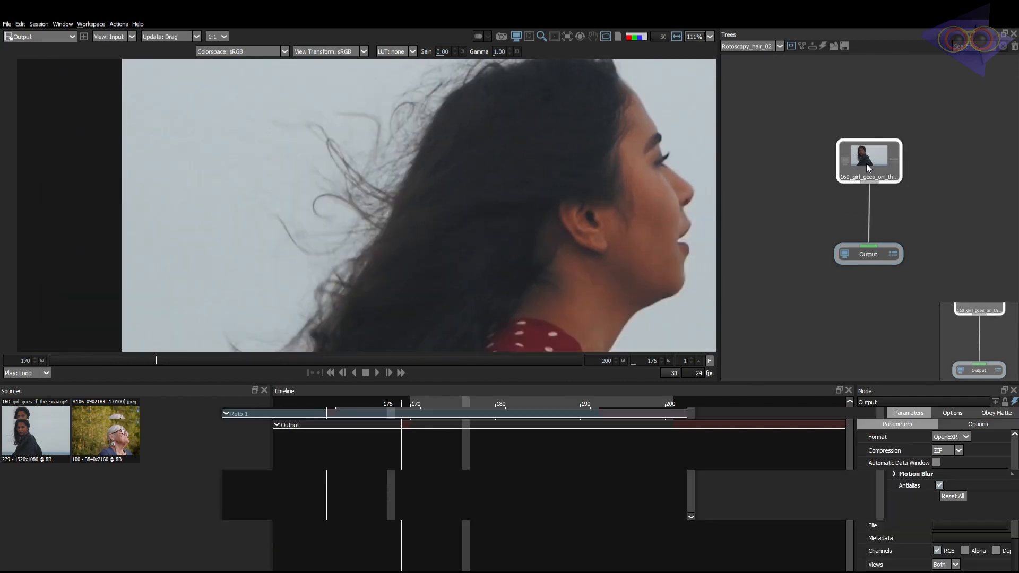
- Insert a Roto node between the source and Output, and start a Bezier shape along the hair's back edge at frame 176
key(shift+r)
key(b)
click(360, 274)
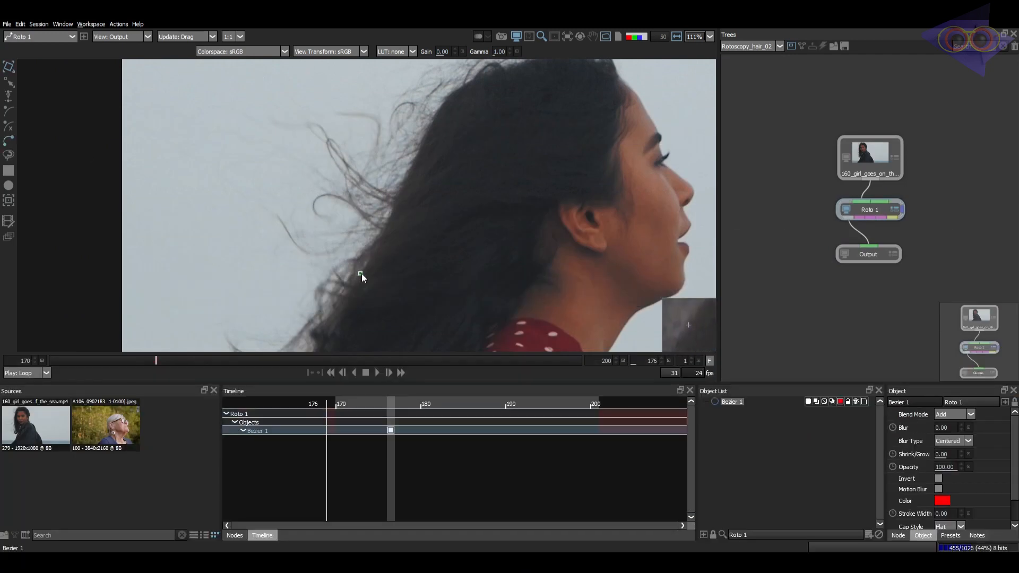
click(389, 220)
click(410, 166)
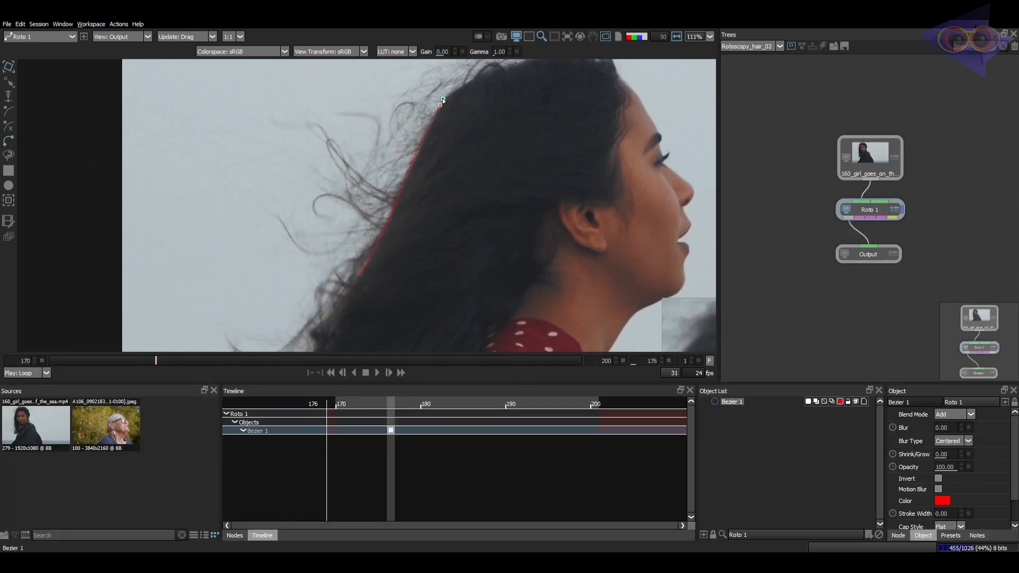
click(433, 141)
click(459, 122)
- Compare the open Bezier outline with the hair's position at frame 170, then return to frame 176
scroll(392, 127, down, 3)
key(Home)
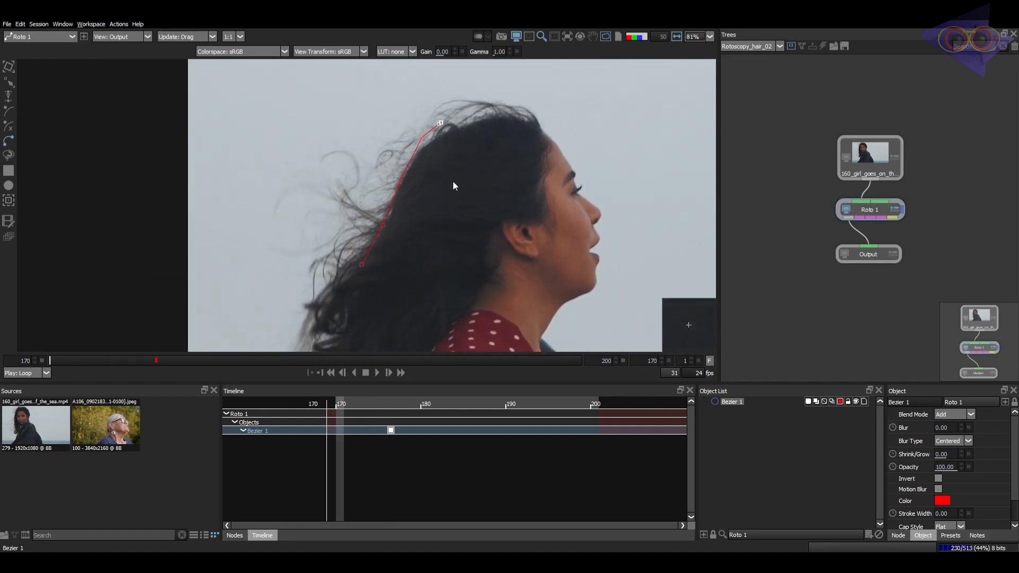
drag(466, 224, 430, 207)
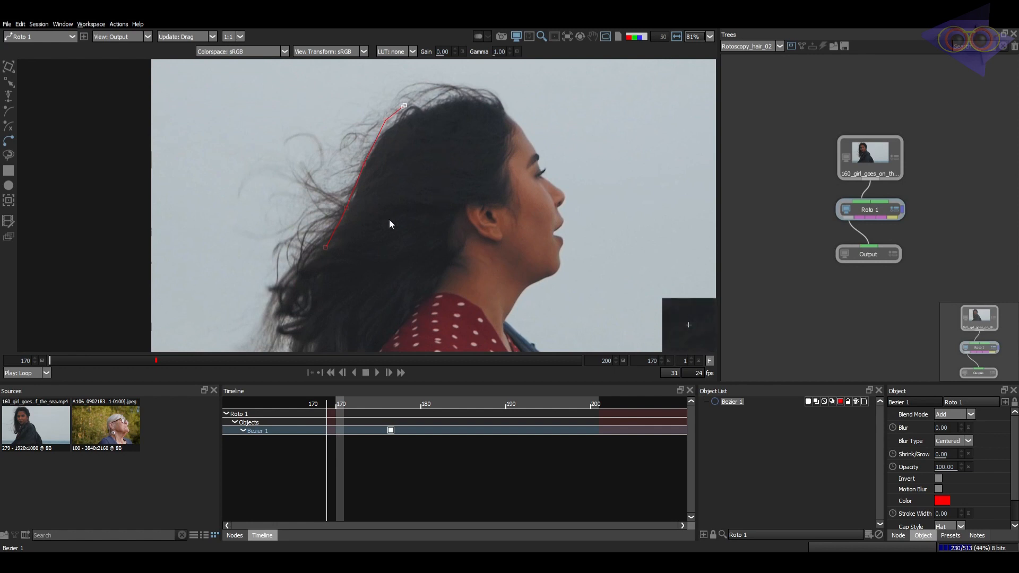
scroll(393, 220, down, 2)
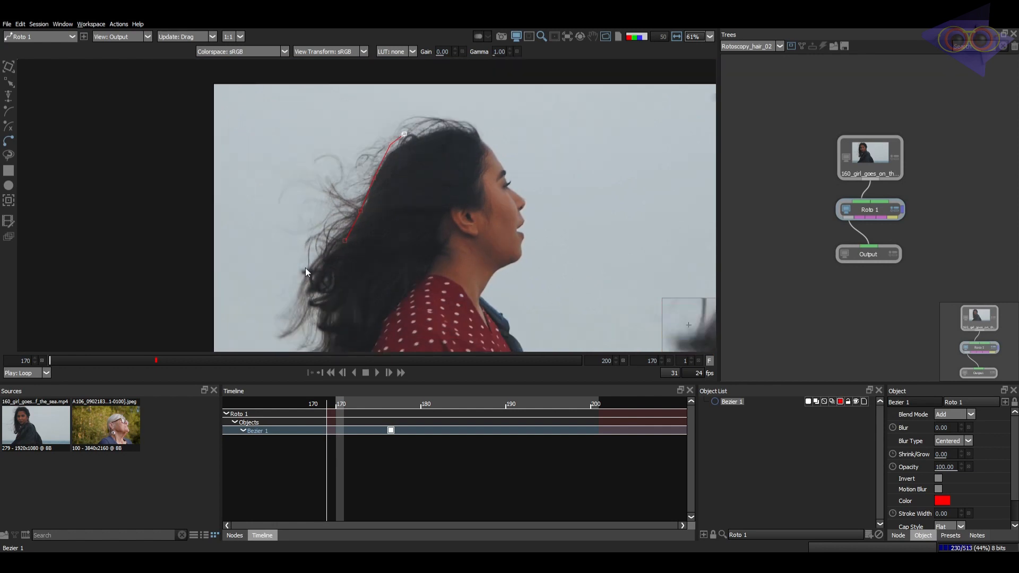
drag(305, 267, 329, 283)
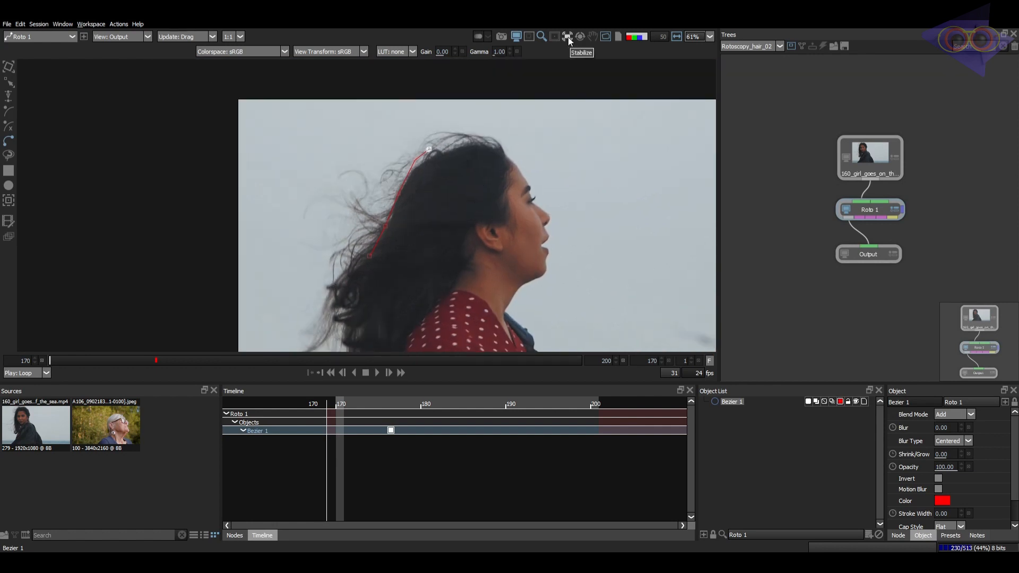
key(ctrl+Right)
scroll(414, 189, up, 2)
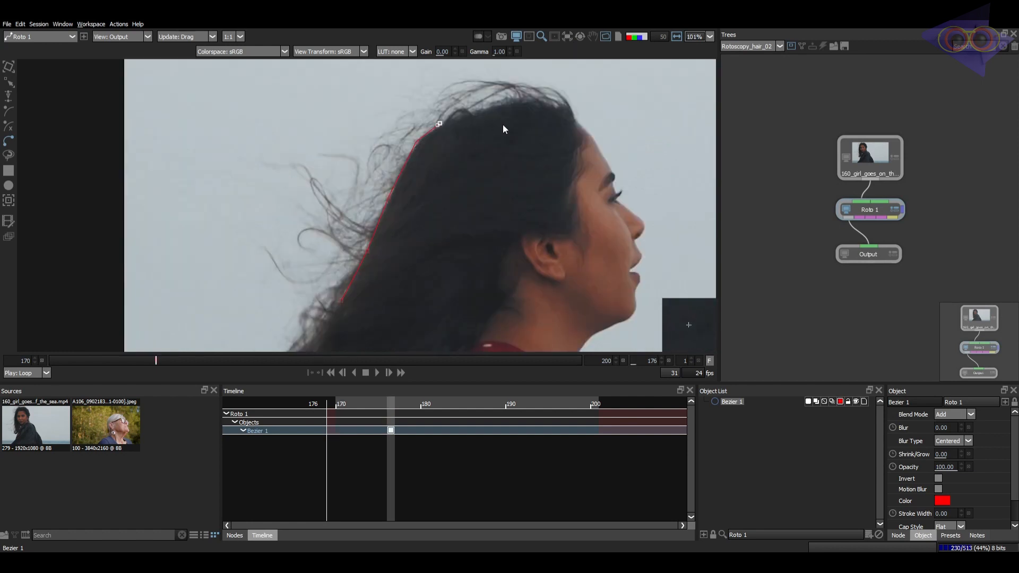
- Close the Bezier shape through the inside of the hair at frame 176 and check its back edge against frame 171
click(497, 261)
click(377, 271)
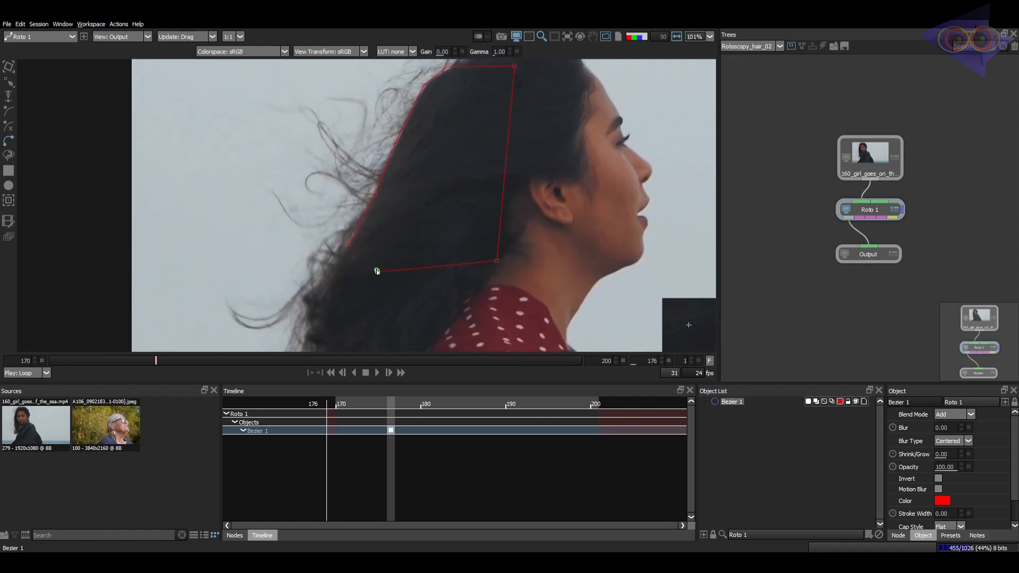
click(349, 244)
scroll(434, 126, up, 3)
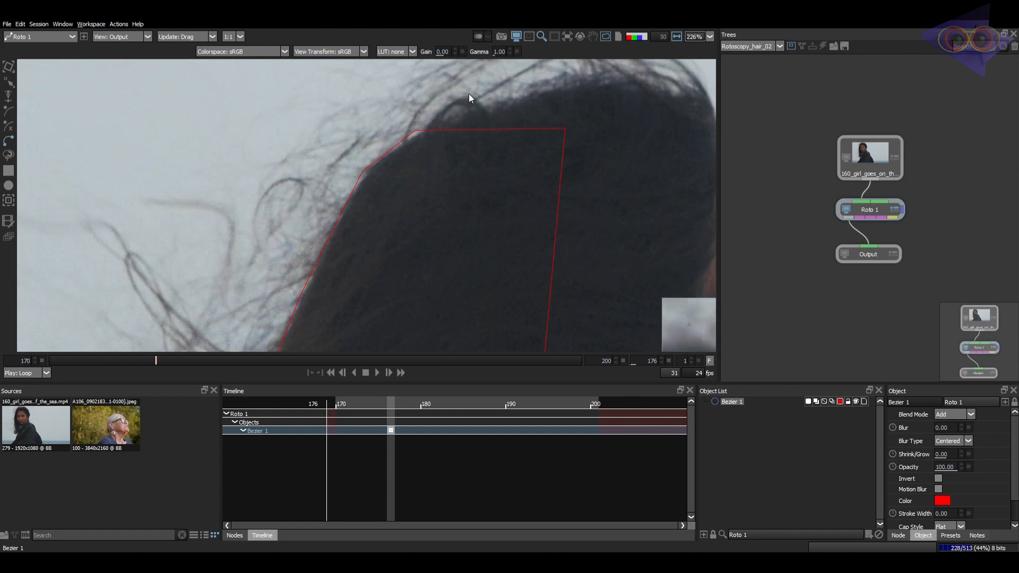
scroll(487, 115, down, 1)
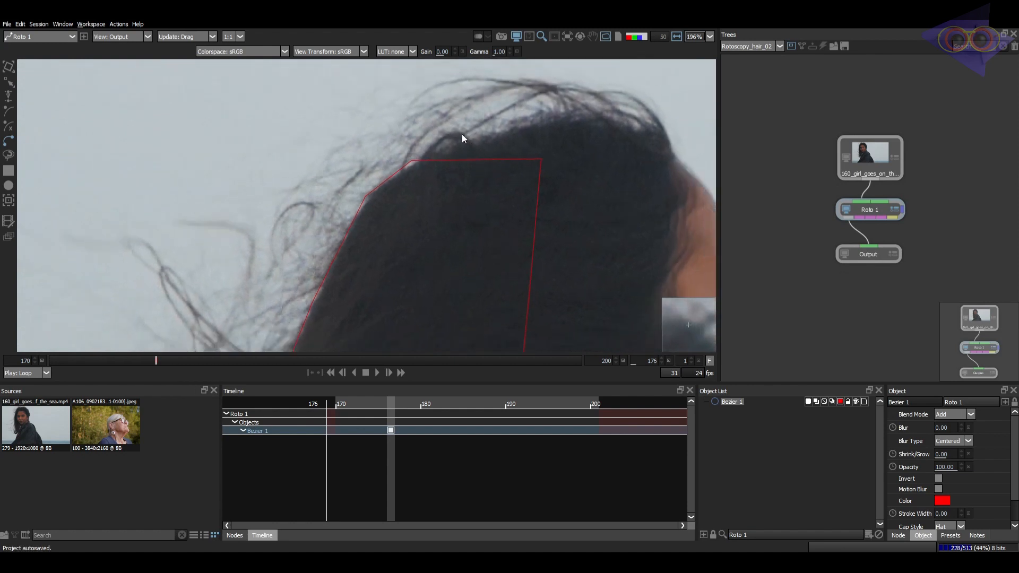
scroll(425, 159, down, 2)
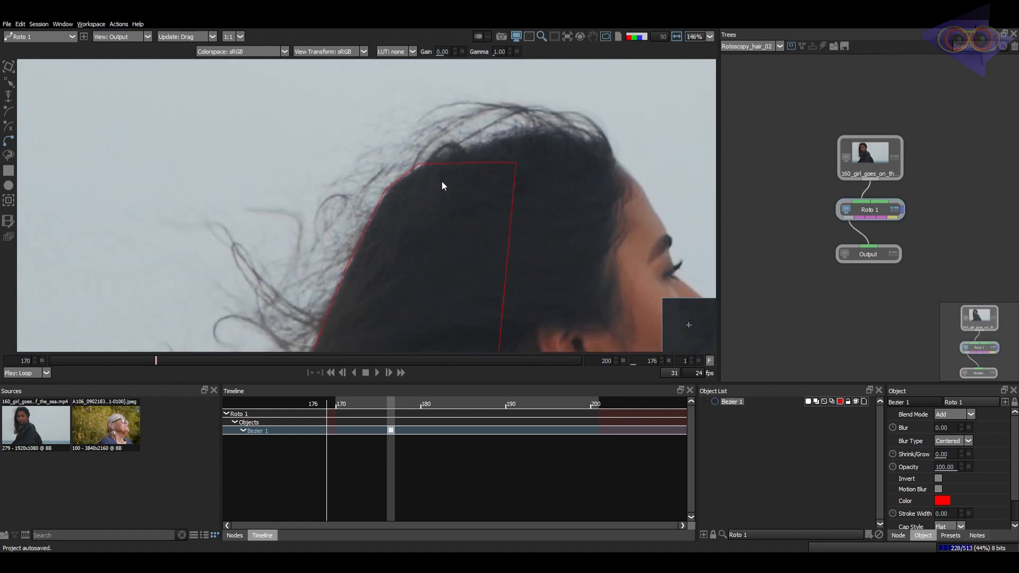
key(x)
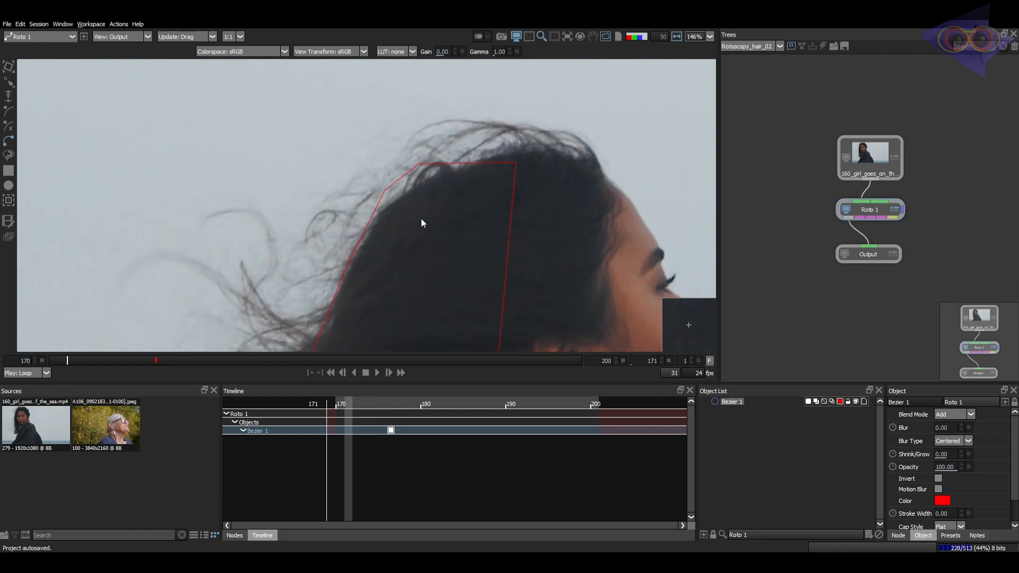
key(z)
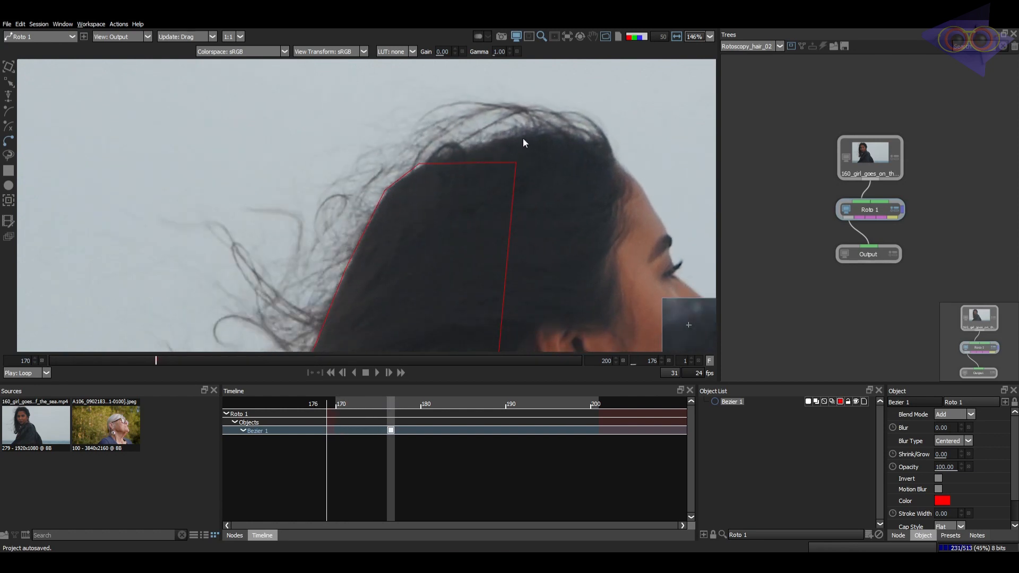
- Step through frames 174 to 176, examining how the hair's back edge moves against the closed Bezier outline
key(z)
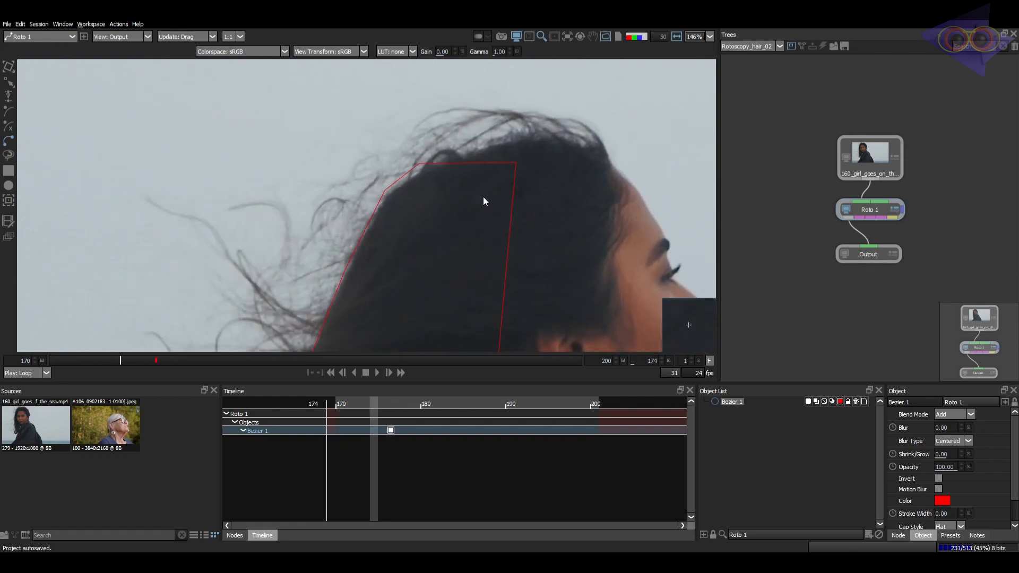
scroll(455, 200, down, 1)
drag(378, 276, 414, 233)
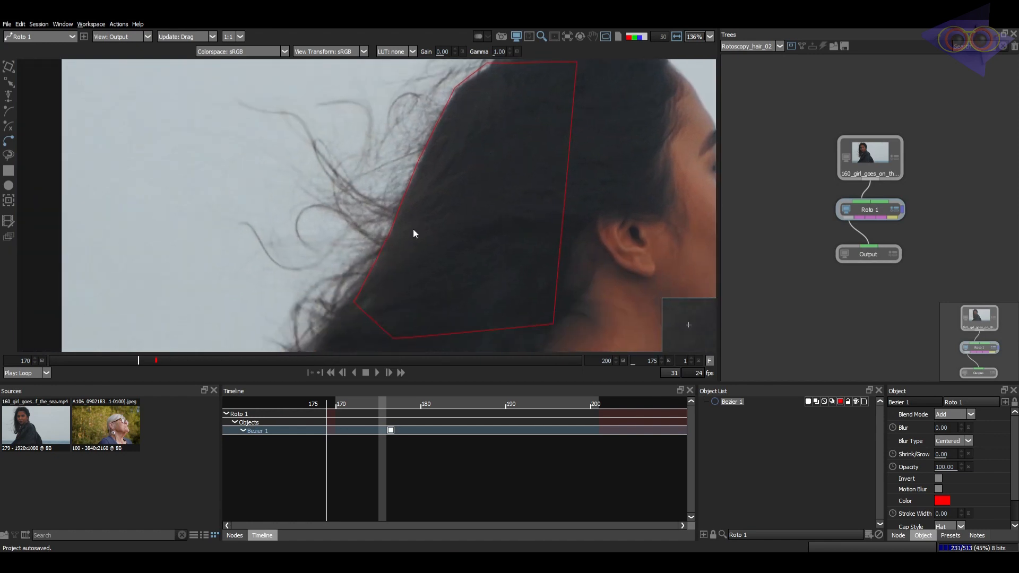
key(z)
key(z)
key(z)
key(z)
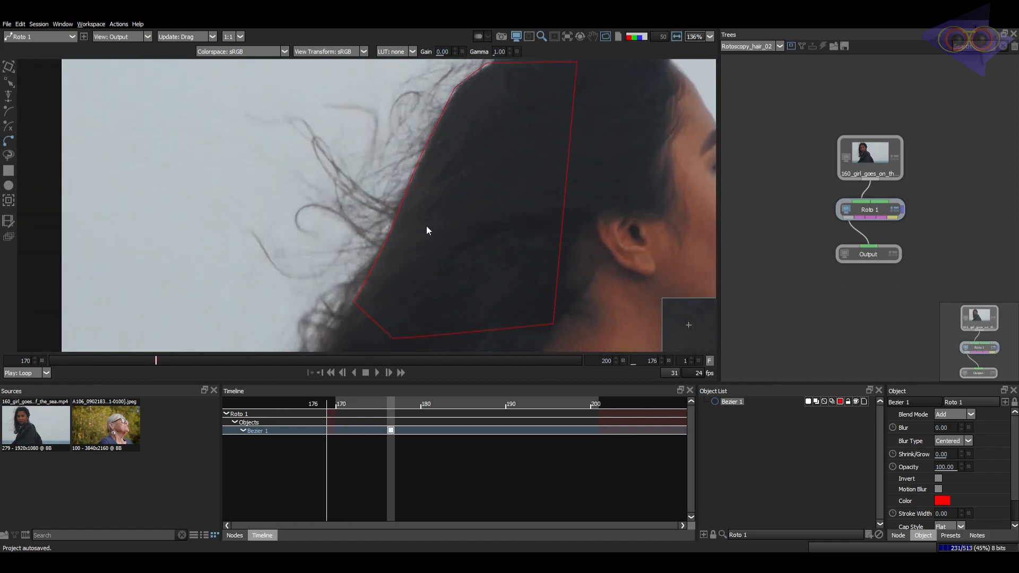
drag(399, 232, 442, 253)
key(x)
key(x)
key(x)
key(x)
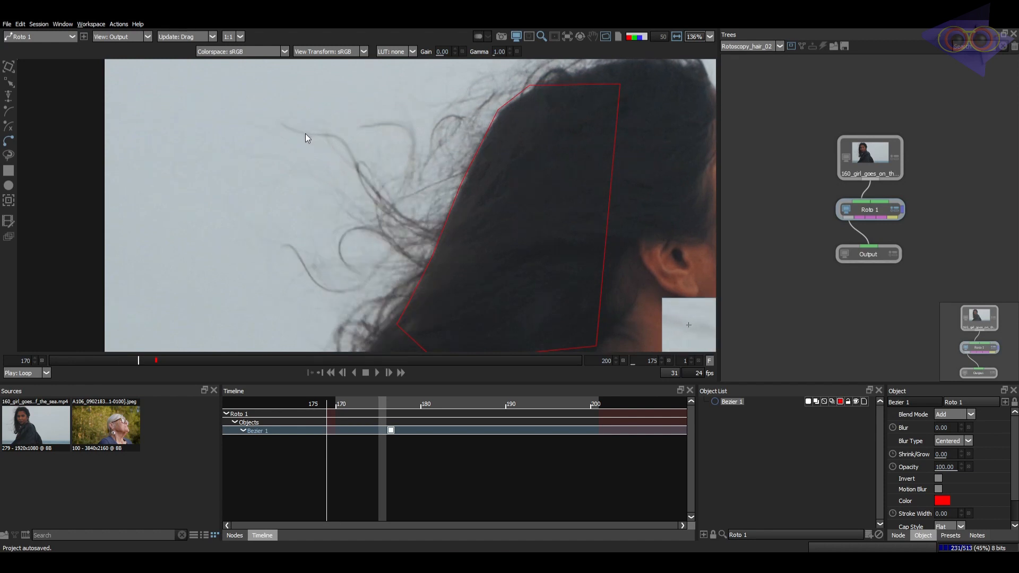
- Compare the loose flyaway strands behind the head across frames 175 to 178 and return to frame 170
drag(372, 179, 352, 180)
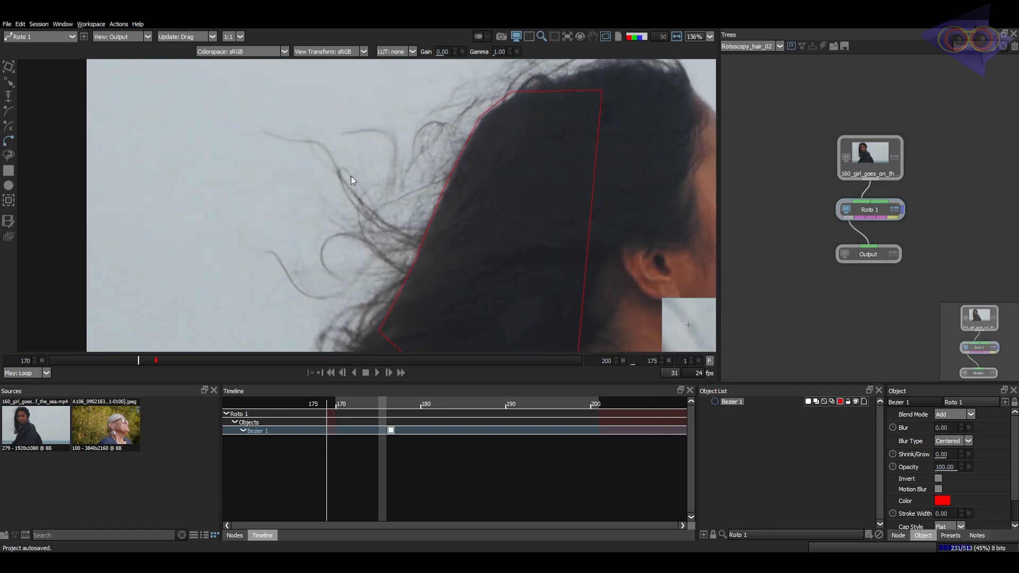
key(x)
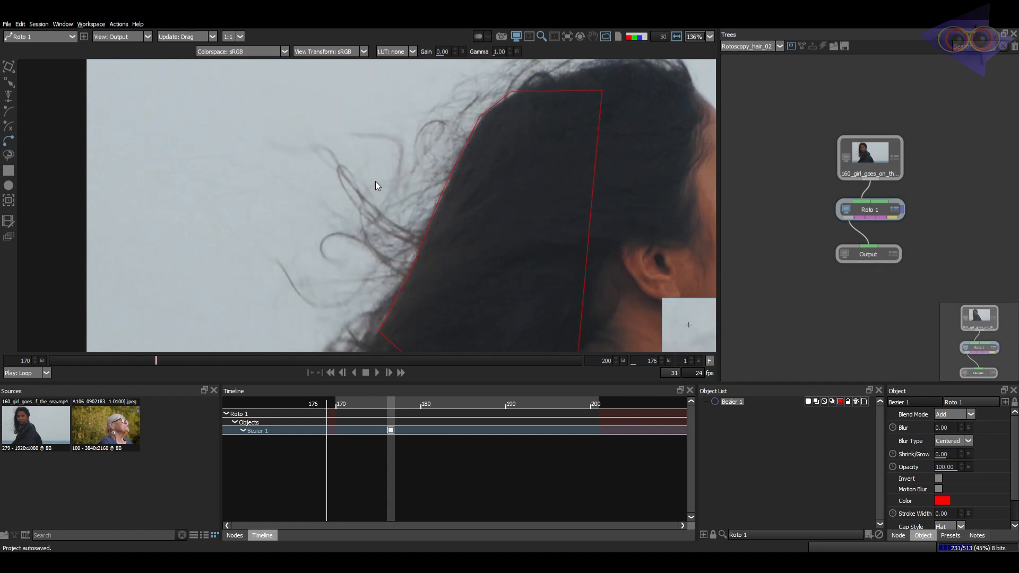
drag(375, 181, 364, 201)
key(x)
scroll(372, 223, down, 1)
key(z)
key(z)
key(z)
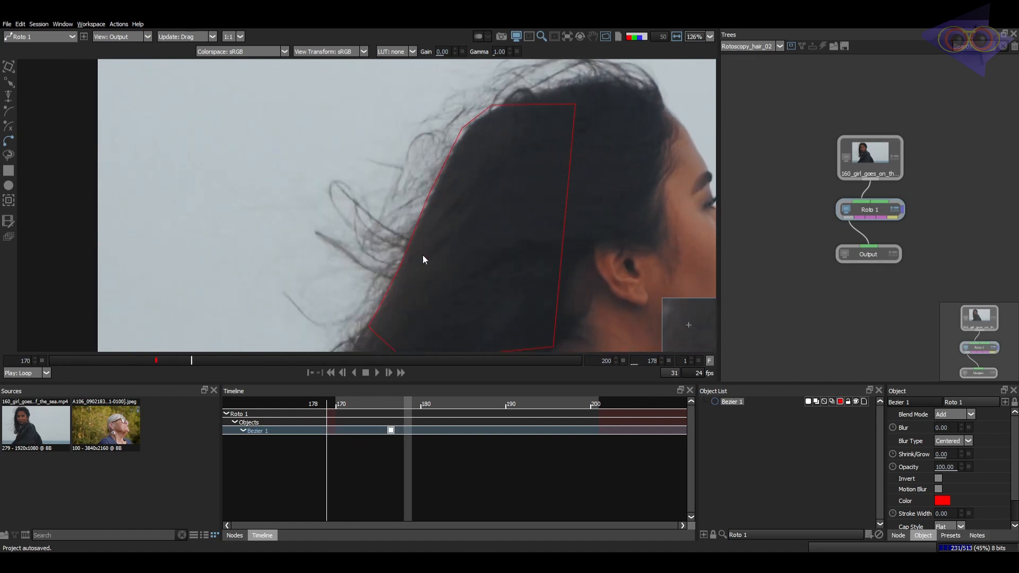
key(z)
key(z)
key(z)
key(z)
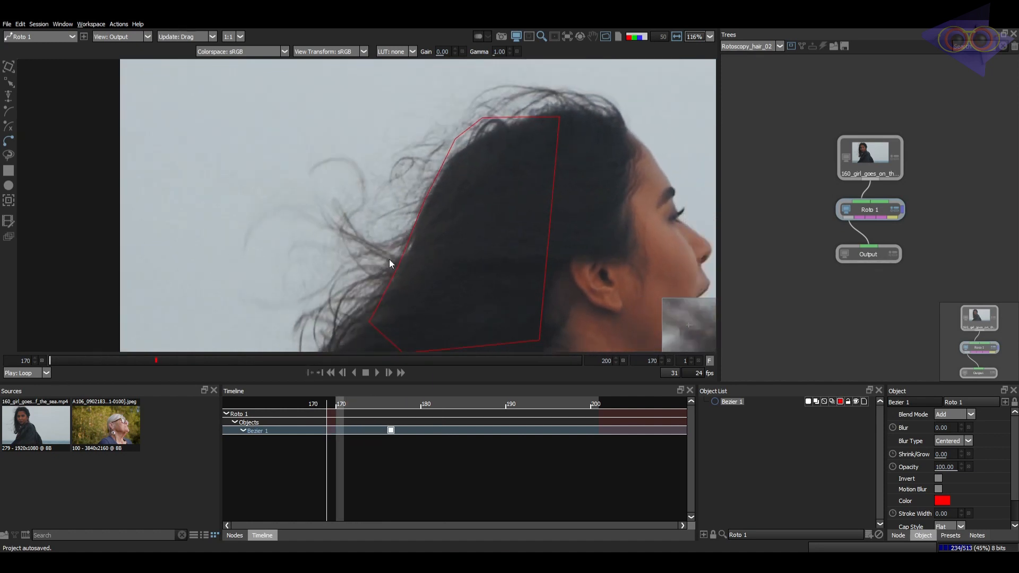
- Advance to frame 175 and examine the Bezier shape's fit against the whole head and hair
scroll(402, 254, down, 1)
drag(402, 255, 374, 243)
key(x)
key(x)
key(x)
key(x)
key(x)
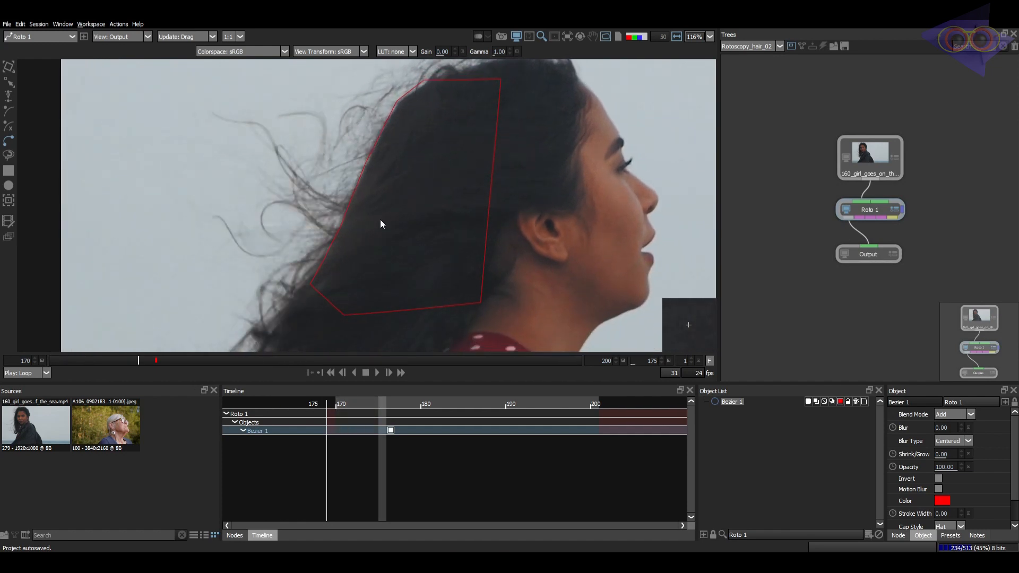
scroll(377, 241, down, 1)
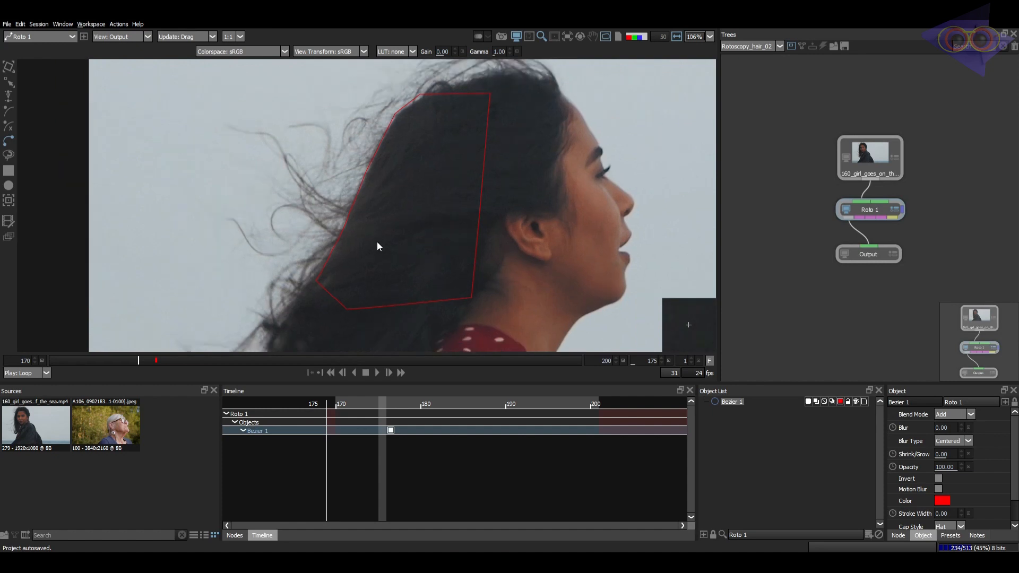
scroll(350, 234, down, 1)
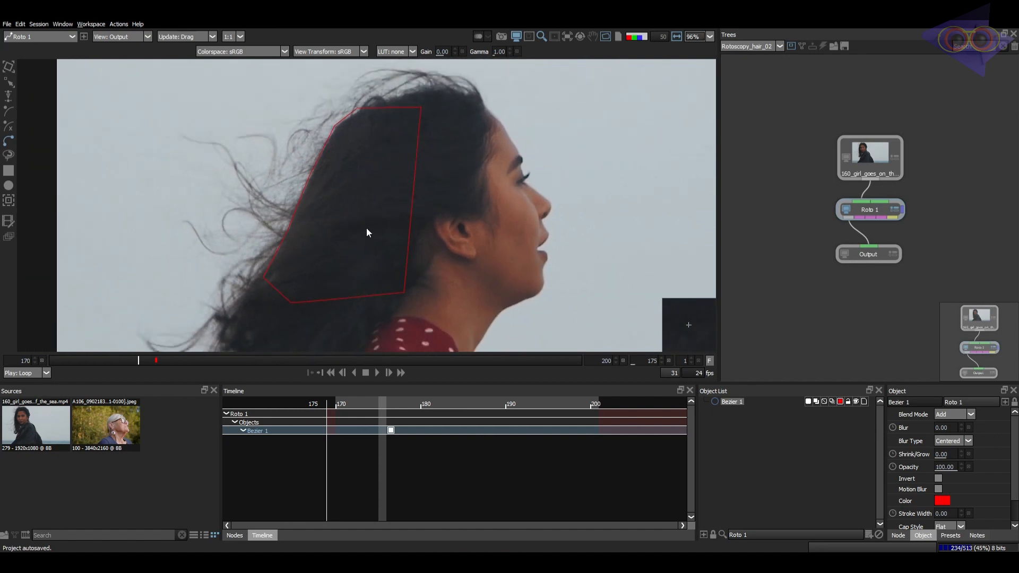
drag(367, 229, 341, 257)
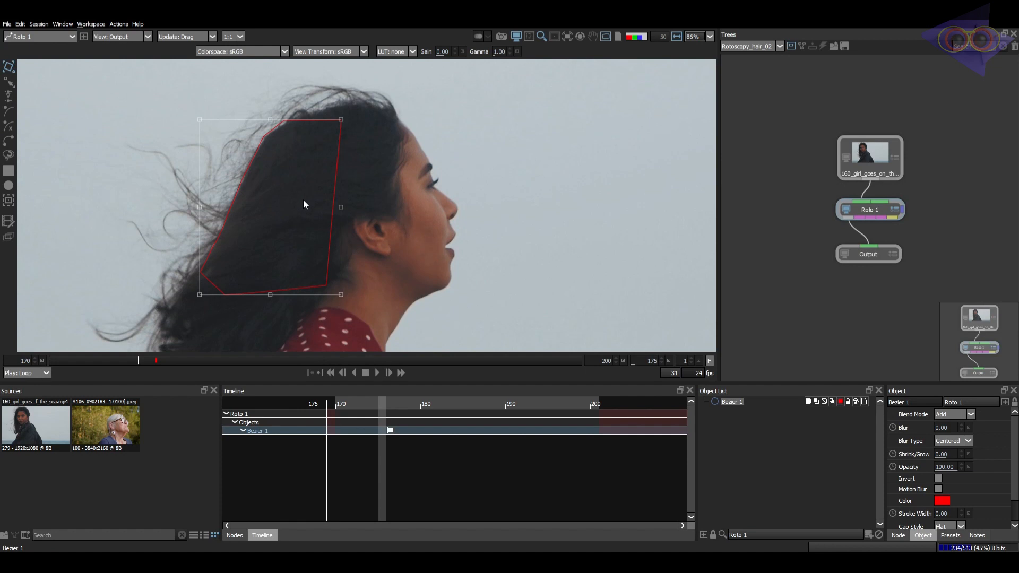
- Delete the closed Bezier shape from the woman's hair
scroll(303, 191, down, 2)
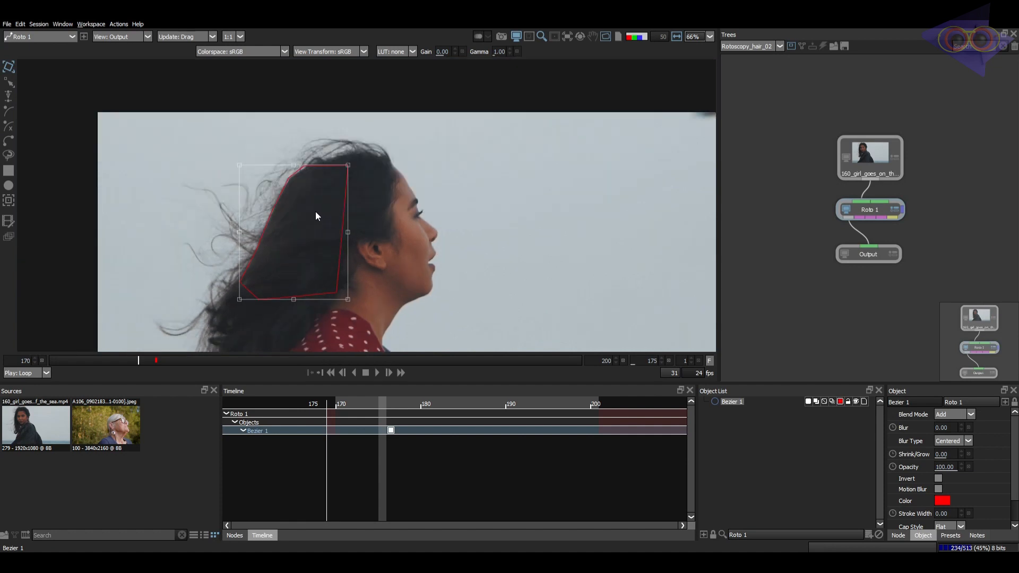
click(350, 199)
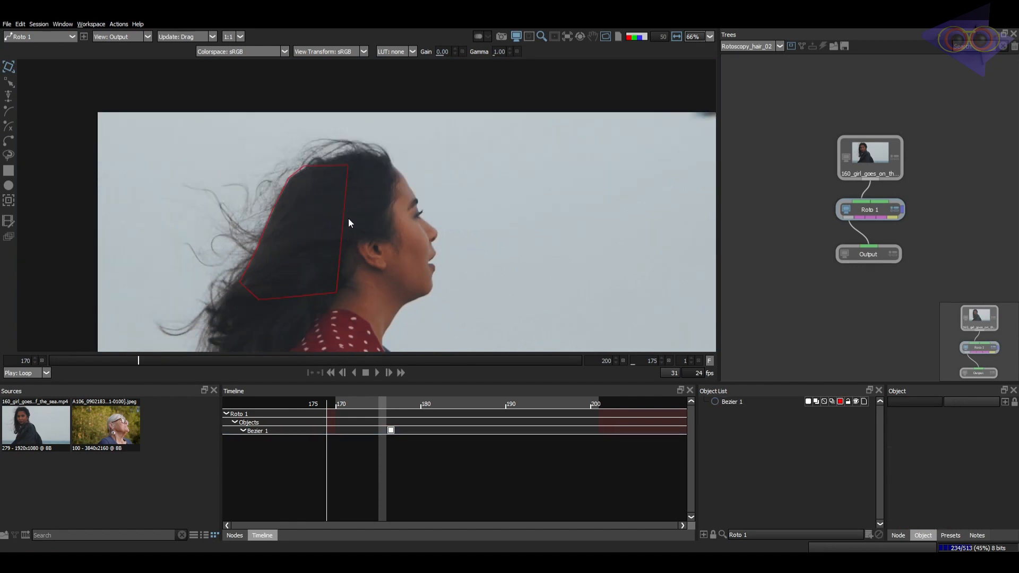
scroll(332, 141, down, 2)
scroll(360, 177, up, 3)
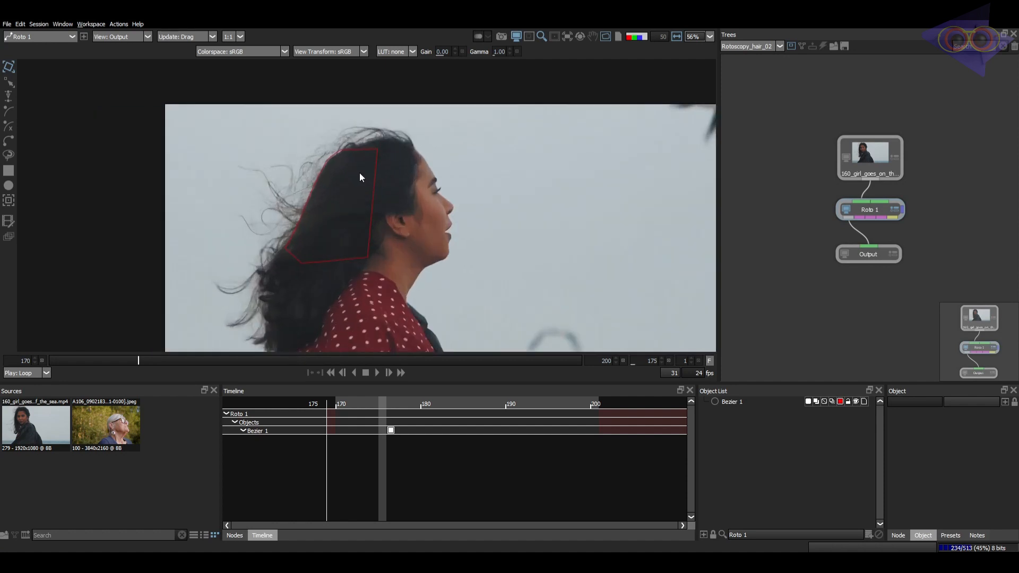
scroll(362, 175, up, 2)
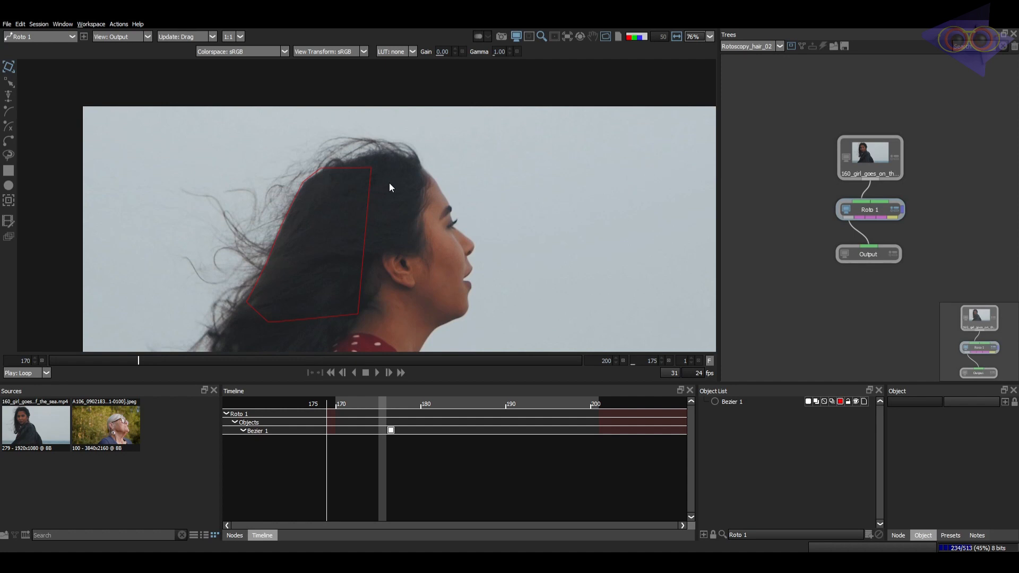
scroll(387, 187, down, 2)
click(351, 230)
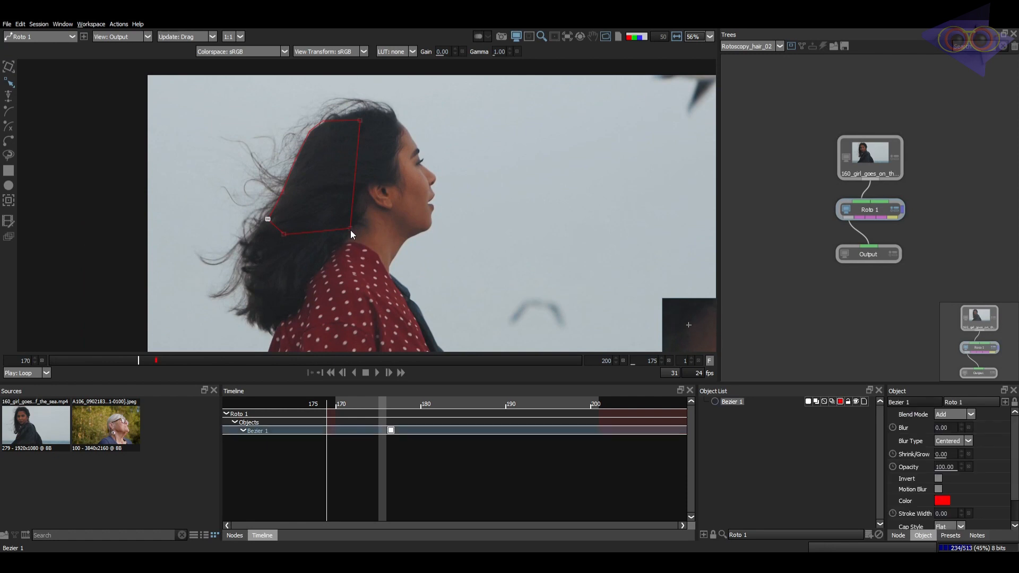
drag(246, 64, 646, 287)
key(Delete)
- Start a Bezier shape at frame 187 along the upper edge and tip of the blurred bird beside the woman's shoulder
drag(486, 177, 420, 104)
scroll(413, 234, up, 5)
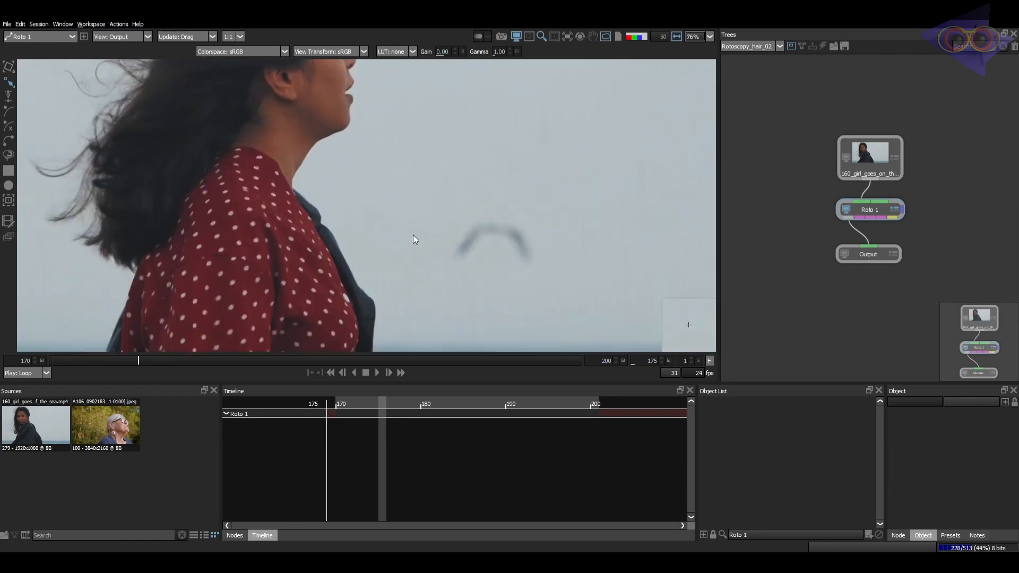
key(l)
drag(432, 228, 400, 253)
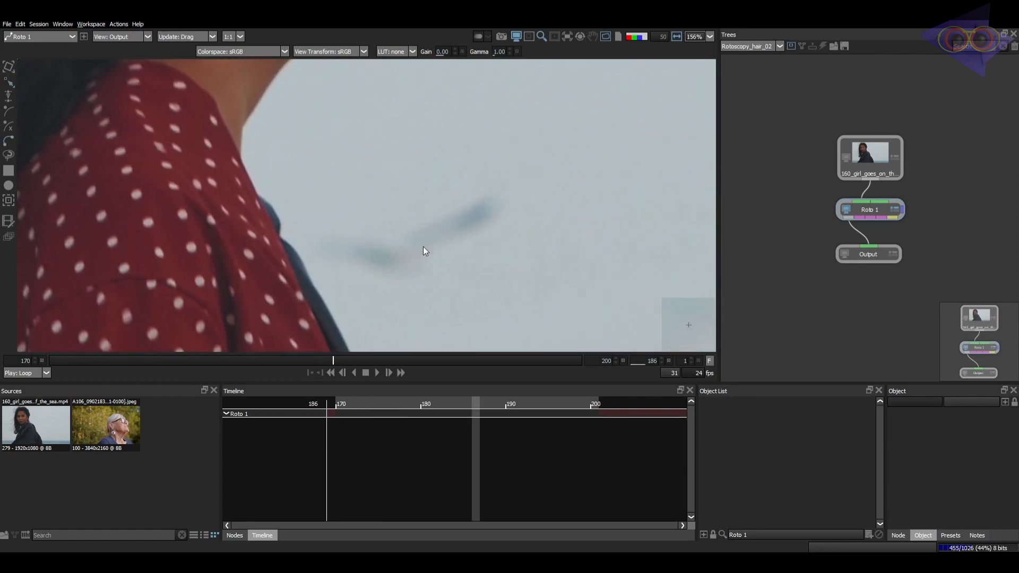
scroll(422, 246, up, 1)
key(x)
click(378, 241)
click(409, 229)
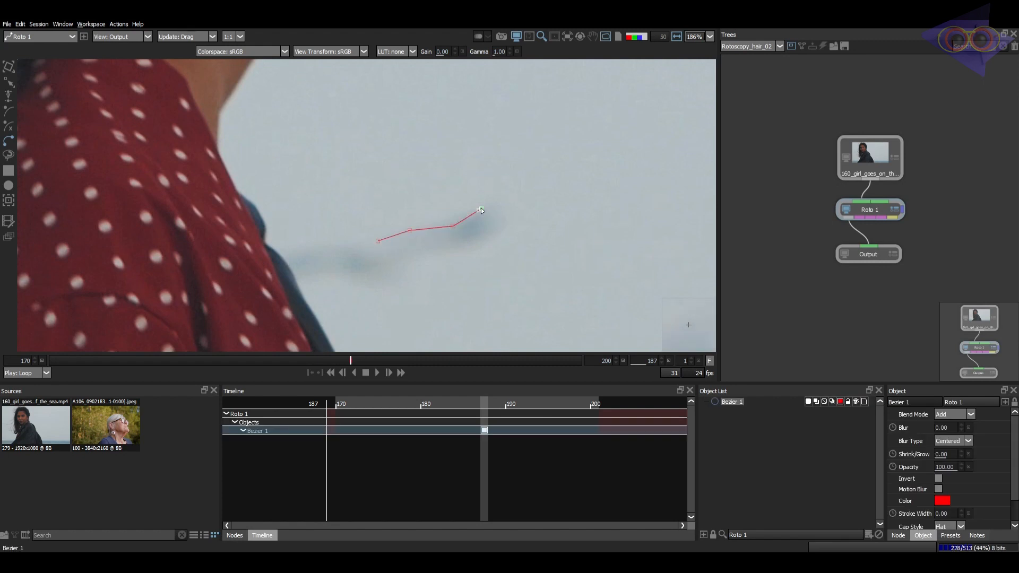
click(503, 198)
click(486, 238)
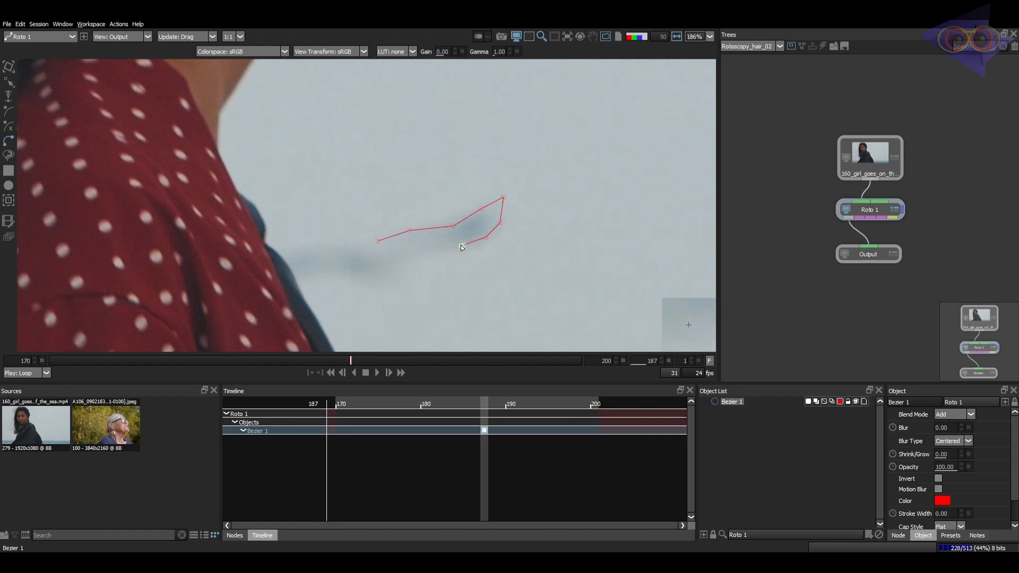
- Continue the Bezier along the bird's lower edge and close it near the woman's shoulder
click(462, 245)
click(382, 260)
click(354, 260)
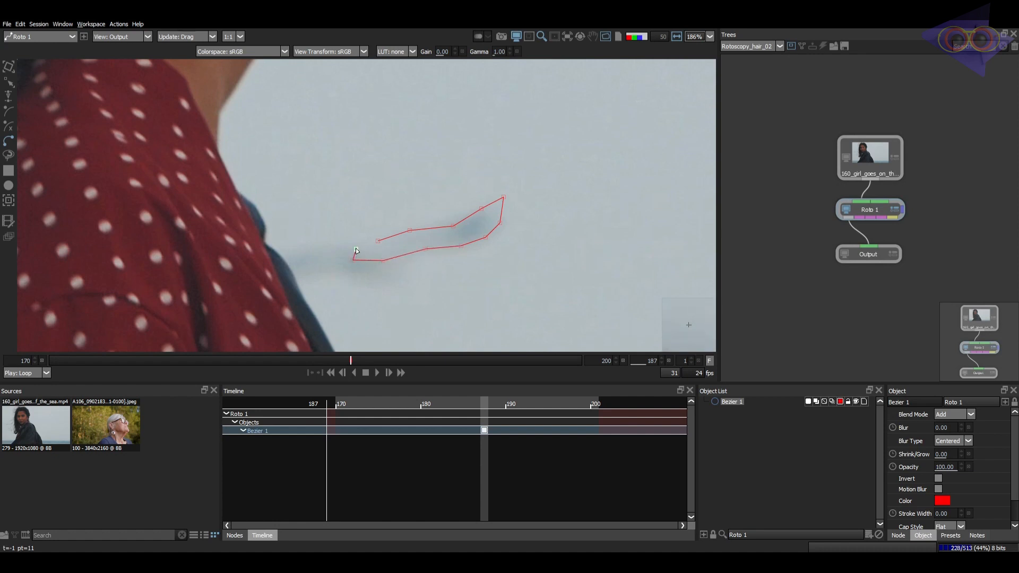
click(356, 249)
click(382, 249)
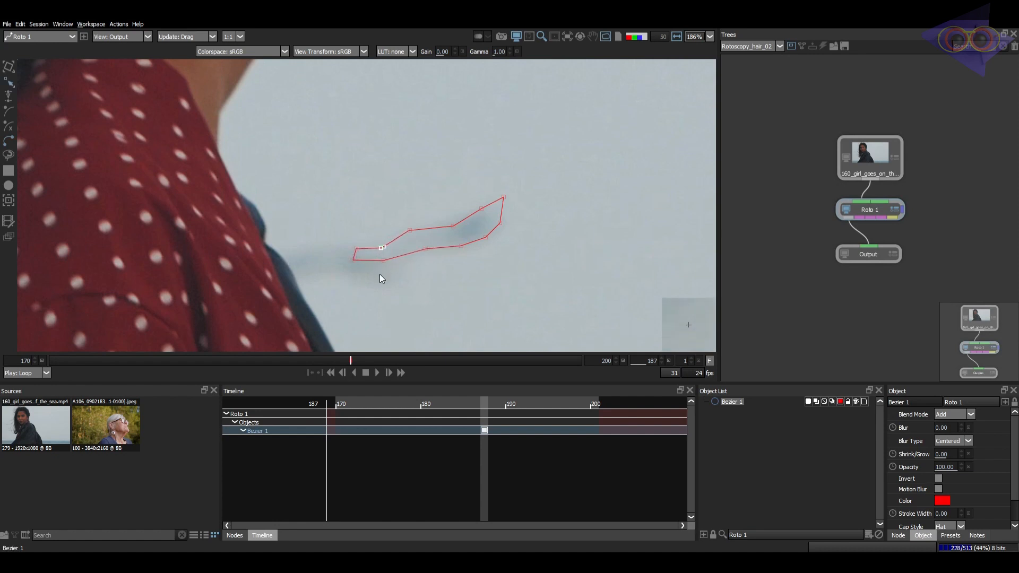
- Select the bird shape's points and smooth them into curves
drag(380, 274, 528, 206)
scroll(545, 196, down, 1)
right_click(551, 186)
click(573, 282)
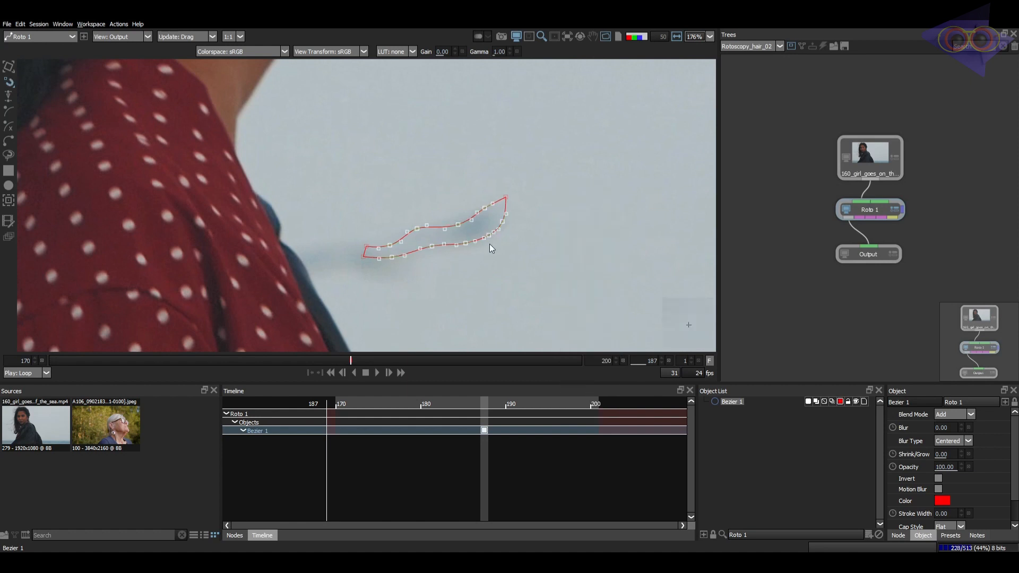
- Keyframe the bird shape at frames 189, 191, 193 and 192, following the bird behind the woman's shoulder
key(Right)
key(Right)
mouse_move(440, 267)
mouse_down()
mouse_move(444, 277)
mouse_move(447, 233)
mouse_move(388, 269)
mouse_move(355, 267)
mouse_move(400, 269)
mouse_move(394, 287)
mouse_up()
scroll(456, 244, down, 2)
key(Right)
key(Right)
key(m)
key(t)
key(m)
drag(350, 237, 342, 255)
key(r)
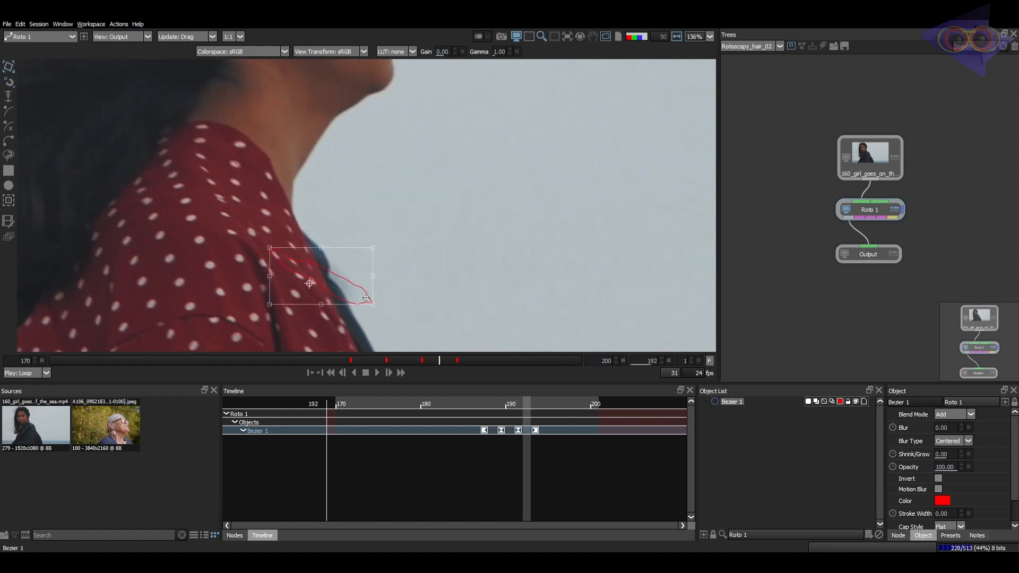
drag(354, 280, 346, 269)
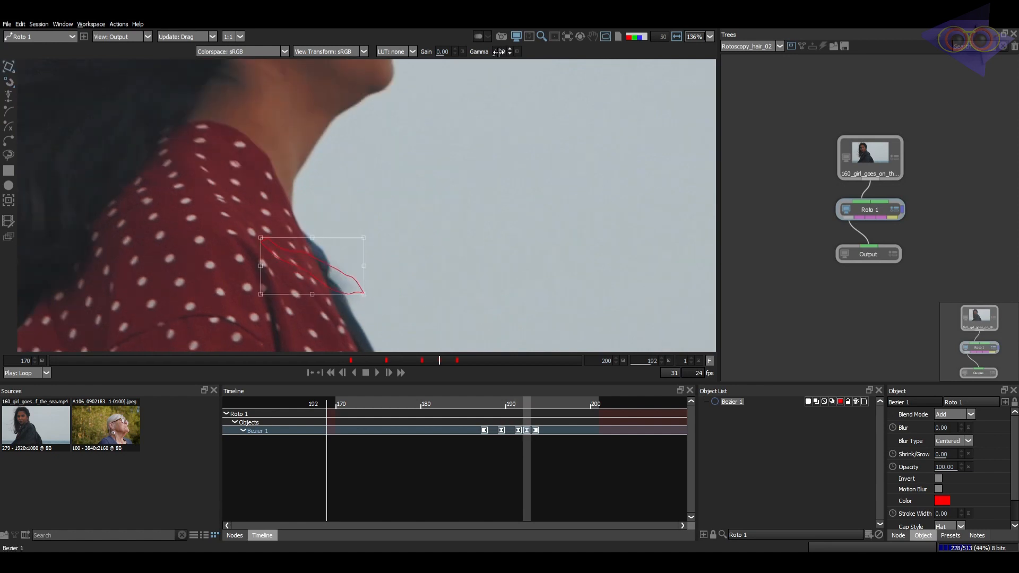
- Lower the viewer gamma to 0.49 and compare the bird shape with the footage at frames 192 and 193
drag(500, 52, 497, 52)
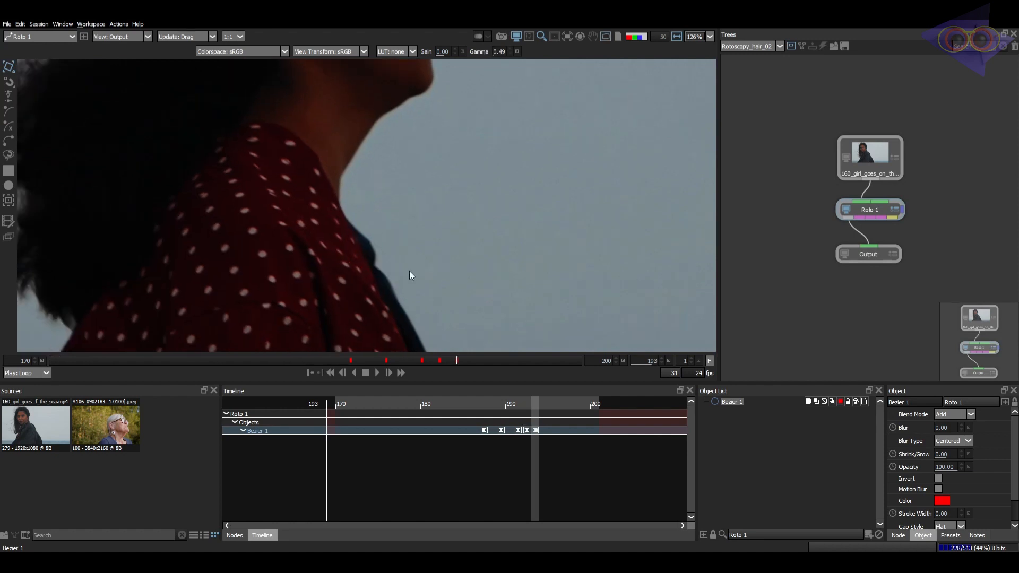
click(396, 269)
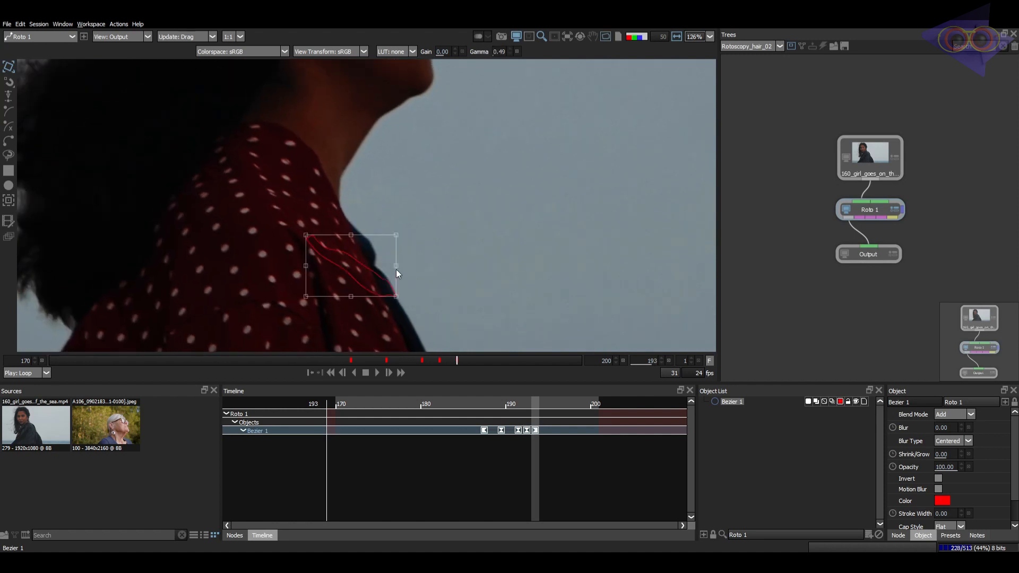
key(z)
drag(439, 264, 351, 304)
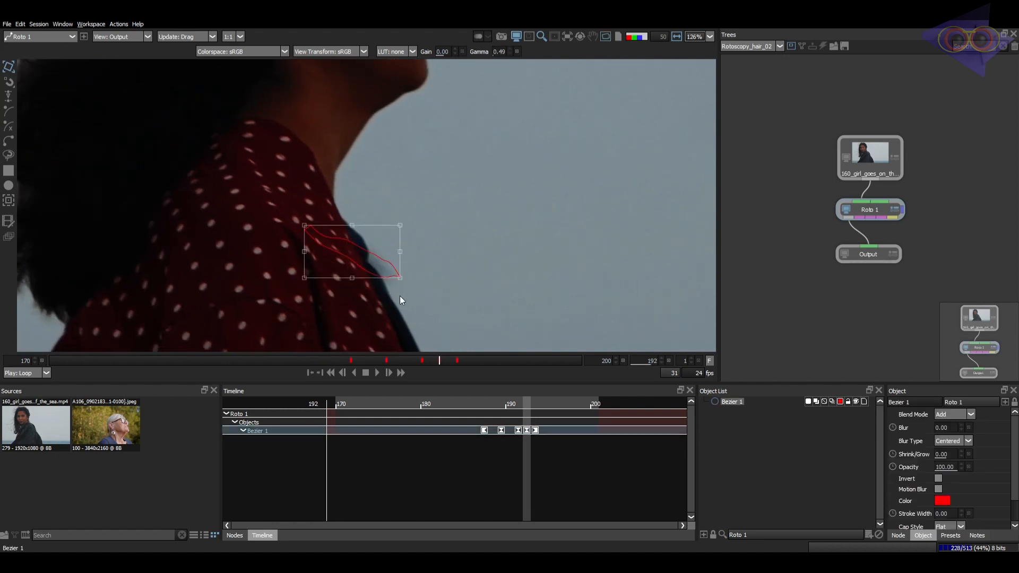
key(x)
key(a)
key(a)
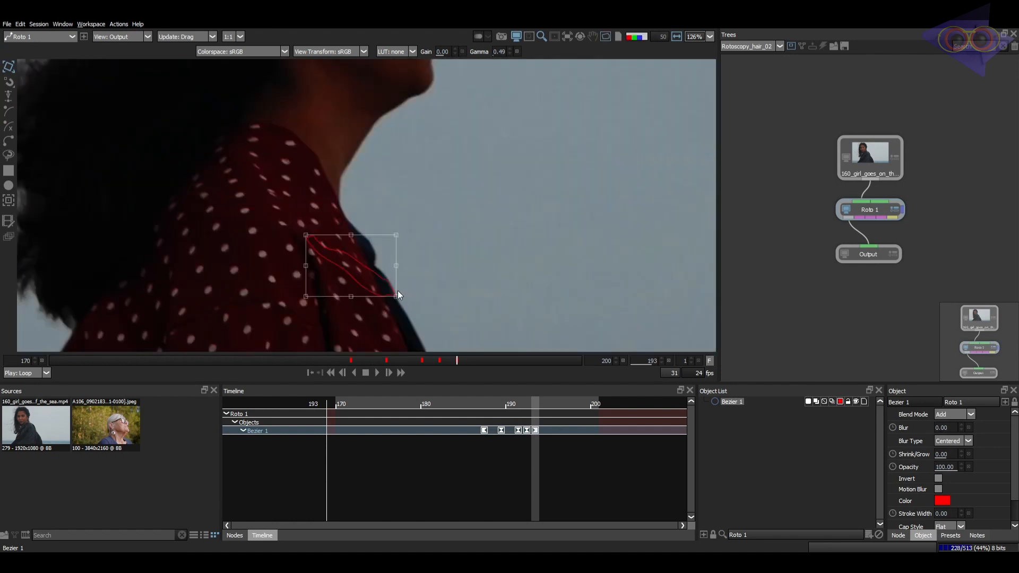
drag(352, 293, 393, 263)
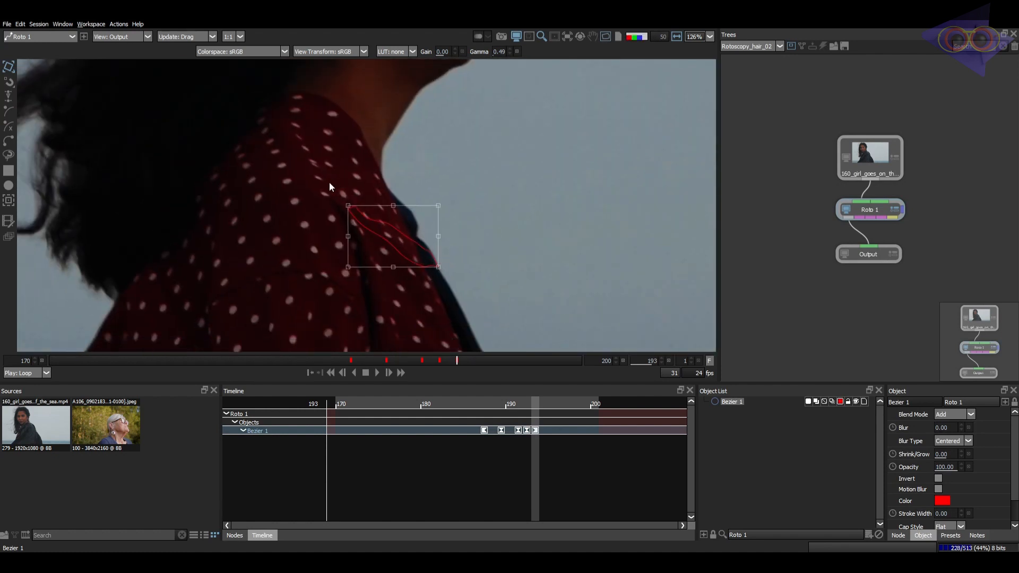
- Check the bird shape across frames 191 to 193 and add an Opacity keyframe at frame 192
scroll(352, 273, down, 2)
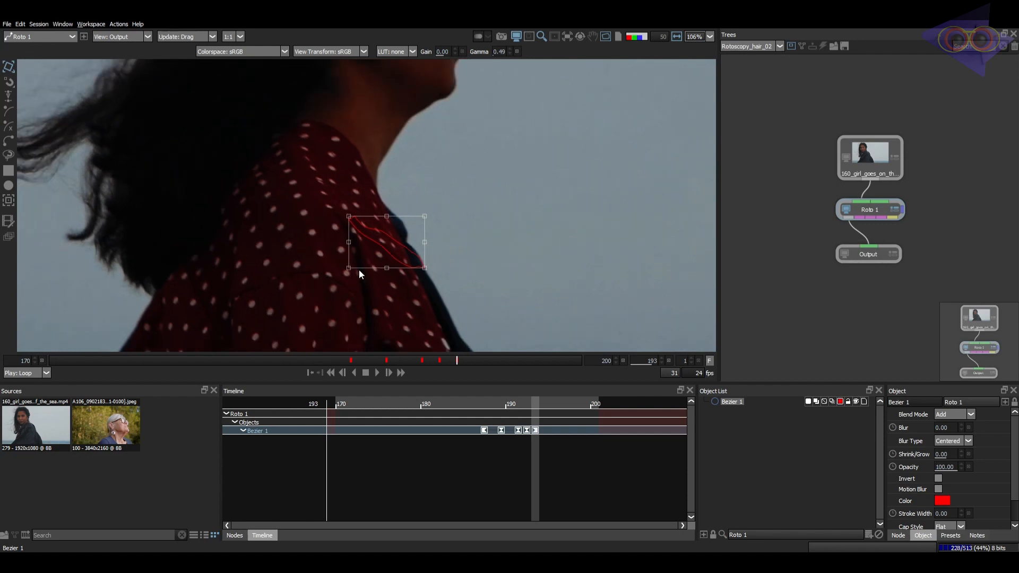
key(Left)
key(Left)
scroll(463, 282, up, 2)
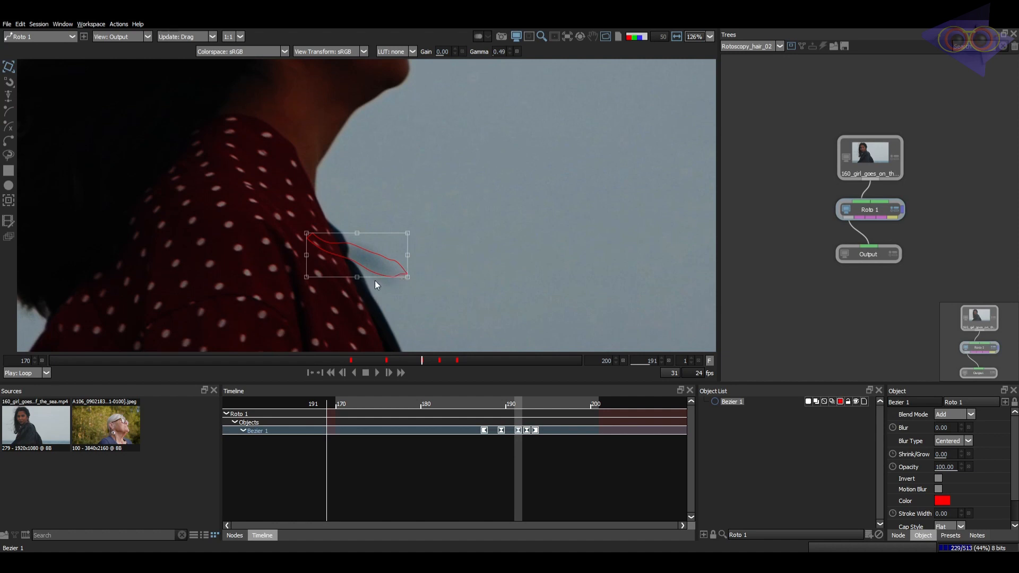
key(Right)
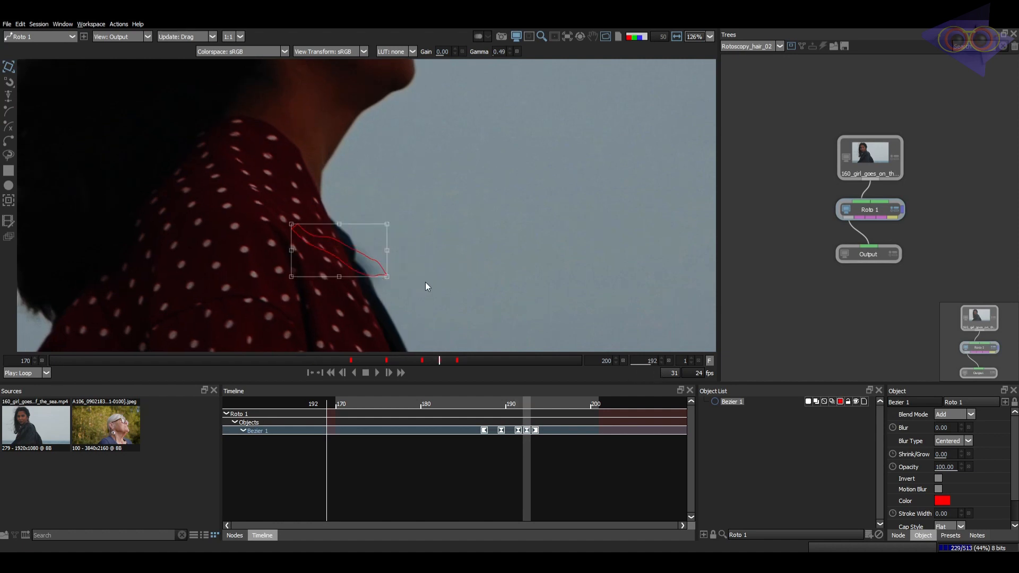
key(Right)
key(Left)
click(894, 468)
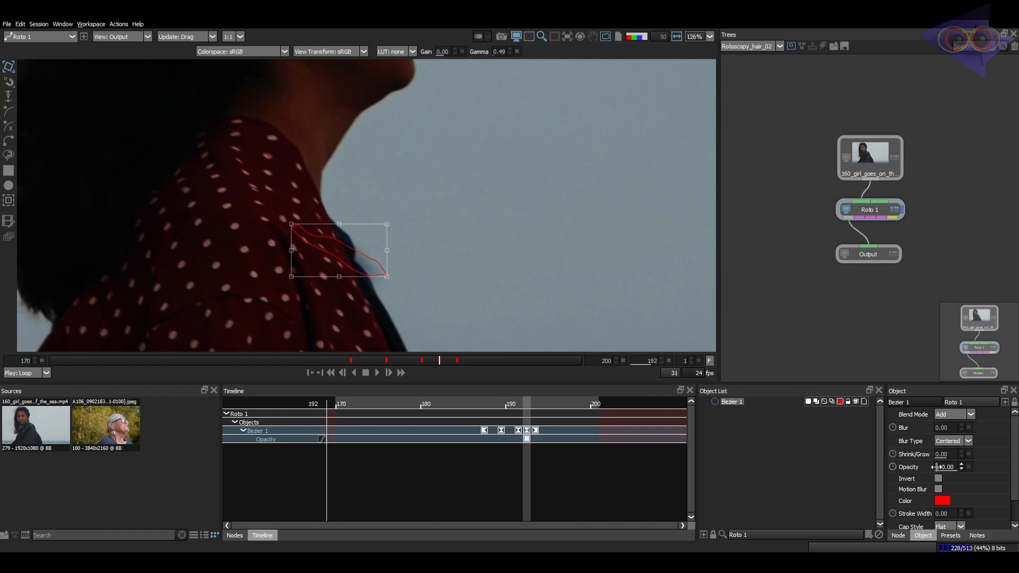
- Set the bird shape's opacity to 0 at frame 193 and compare the matte at frames 192 and 193
key(Right)
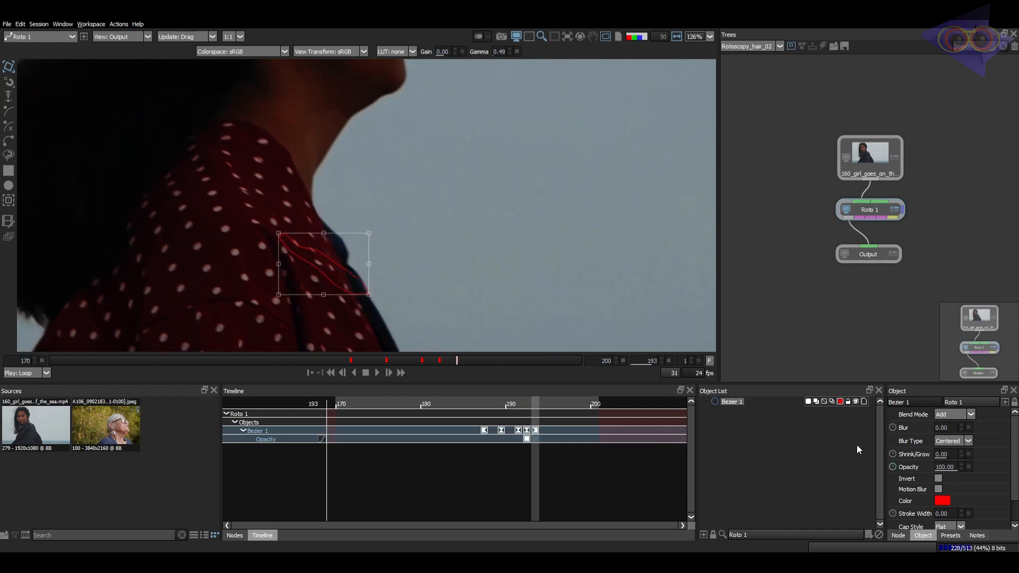
drag(947, 468, 865, 462)
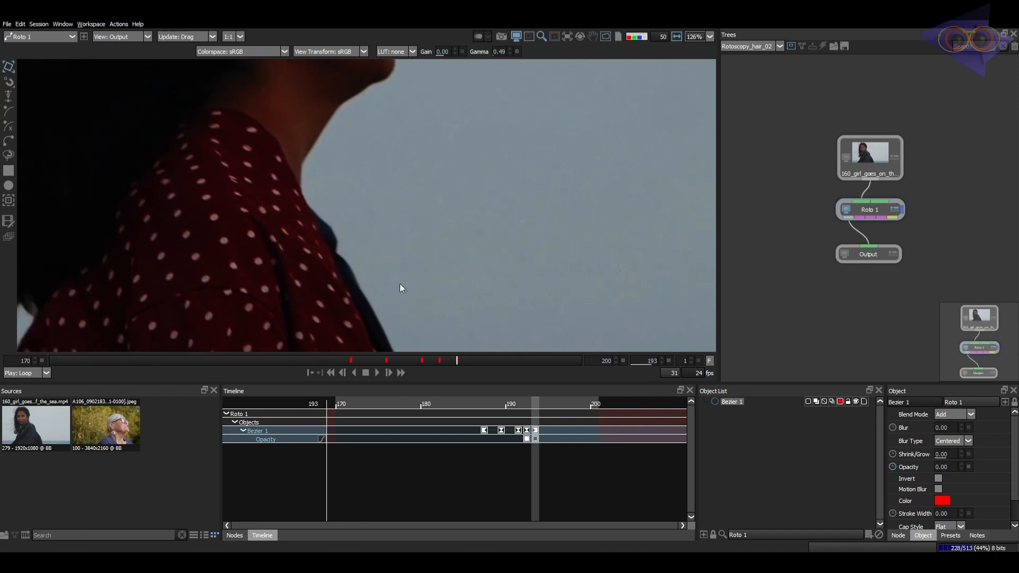
key(Left)
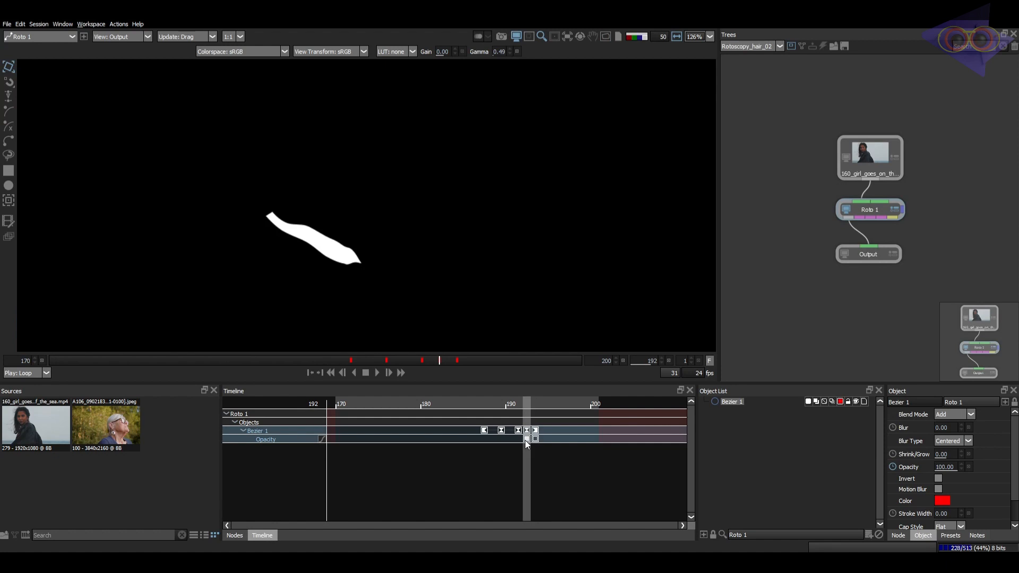
key(Right)
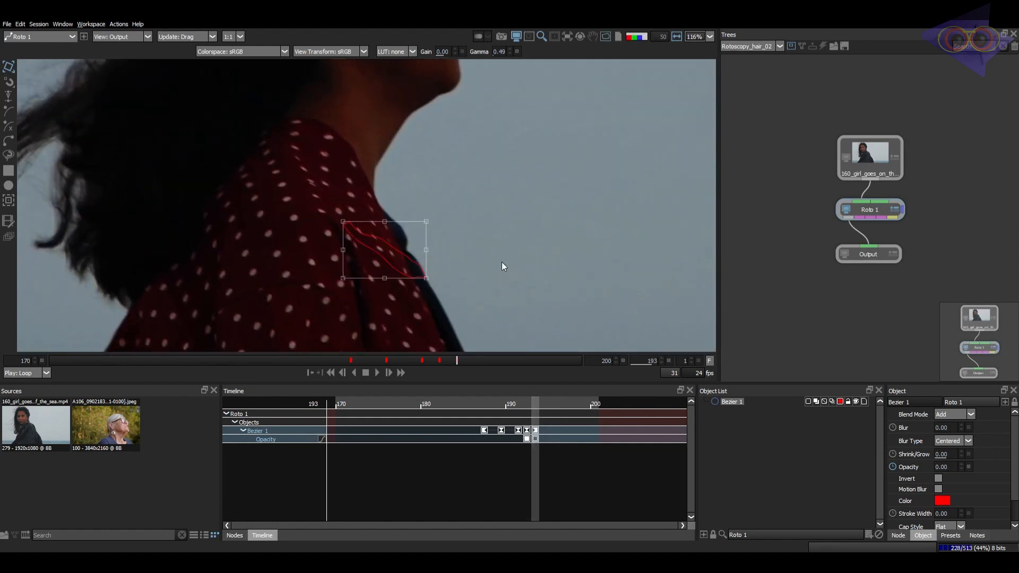
- Add a bird shape keyframe at frame 194 and compare the shape with the shoulder at frames 193 and 192
key(Right)
scroll(508, 260, down, 5)
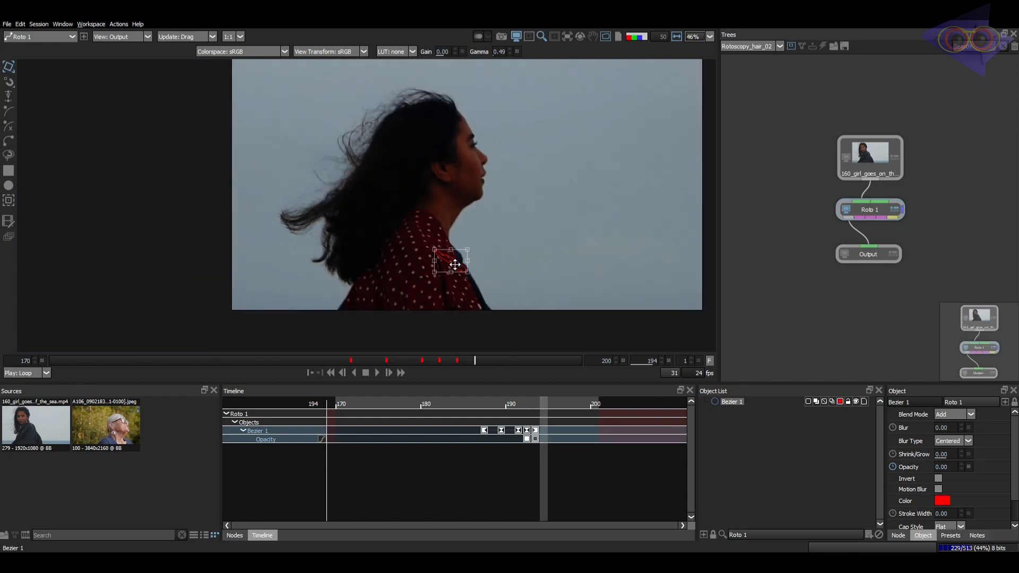
key(Left)
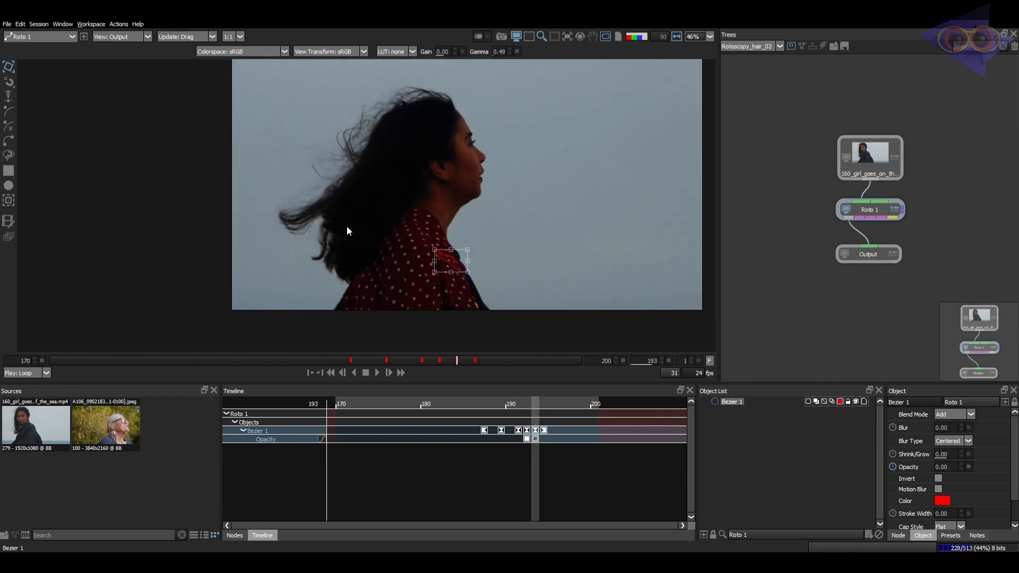
scroll(483, 203, down, 1)
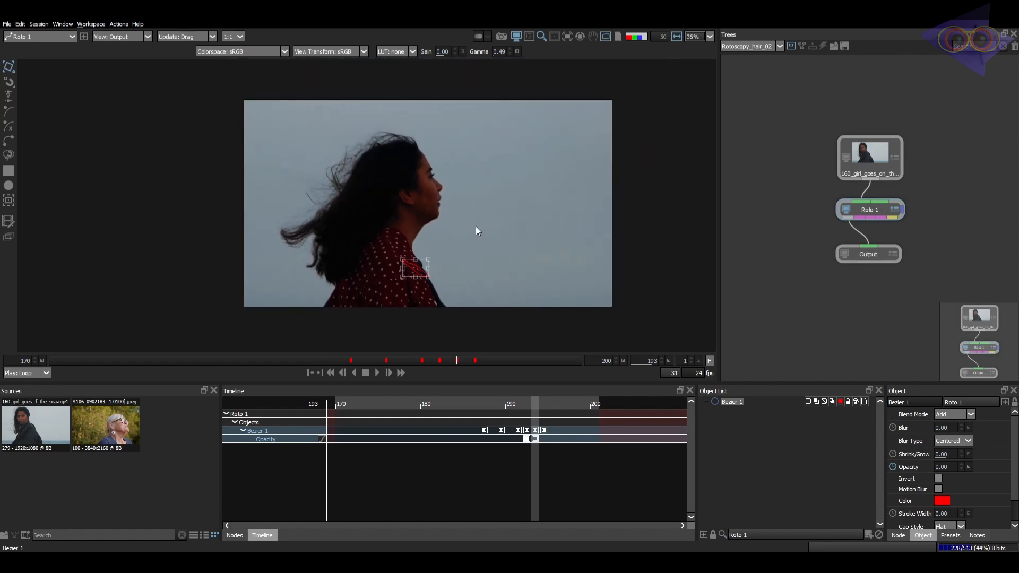
scroll(441, 279, up, 3)
key(Left)
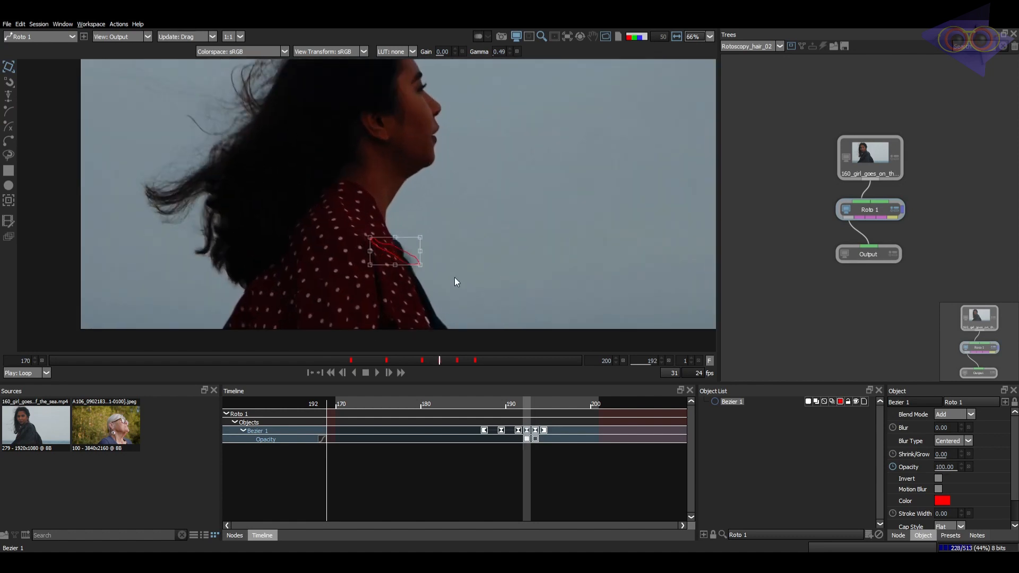
- Deselect the bird shape and examine its fit to the blurred bird from frame 192 back to frame 188
click(485, 257)
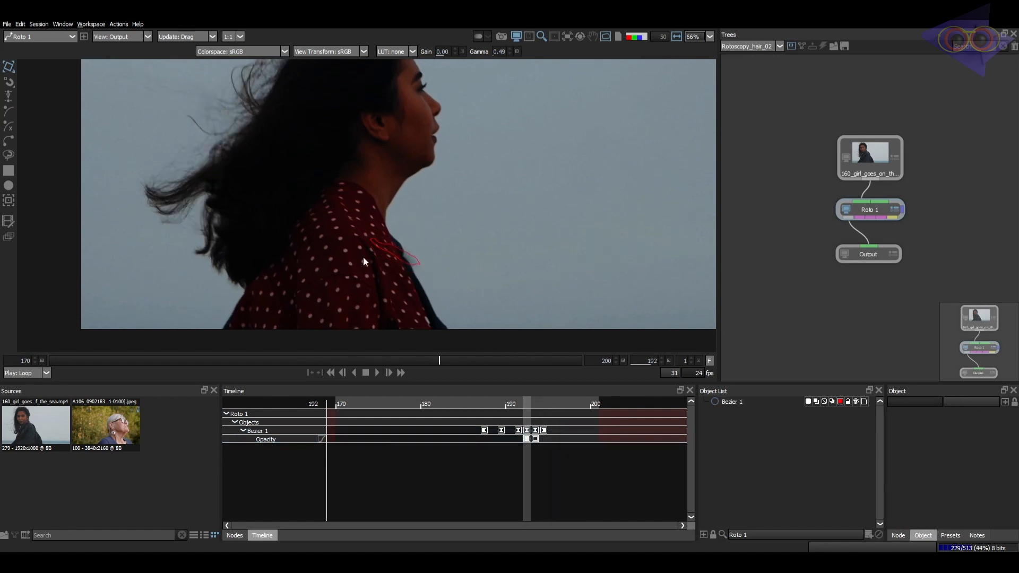
key(Left)
key(Left)
key(Left)
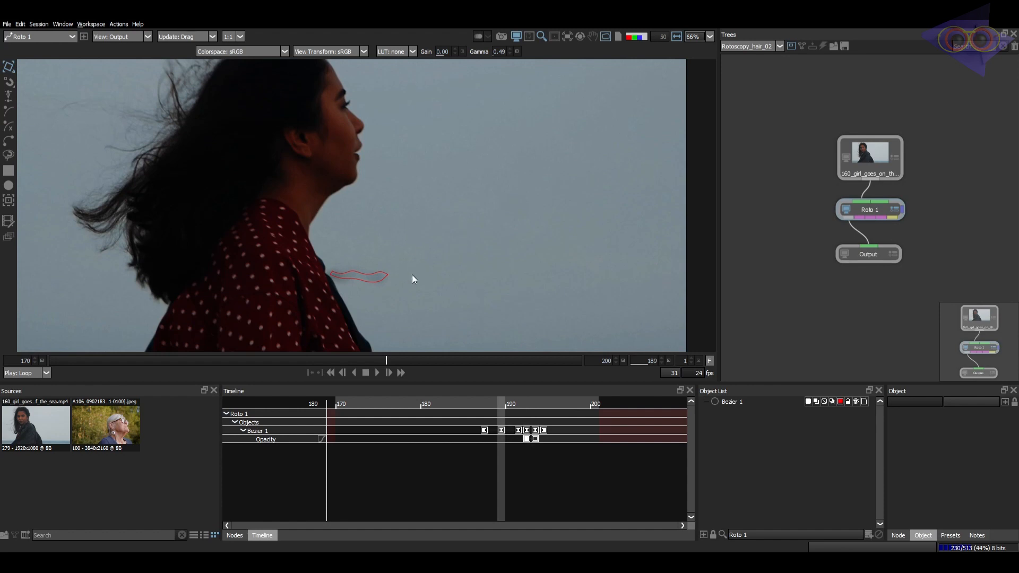
drag(489, 291, 447, 295)
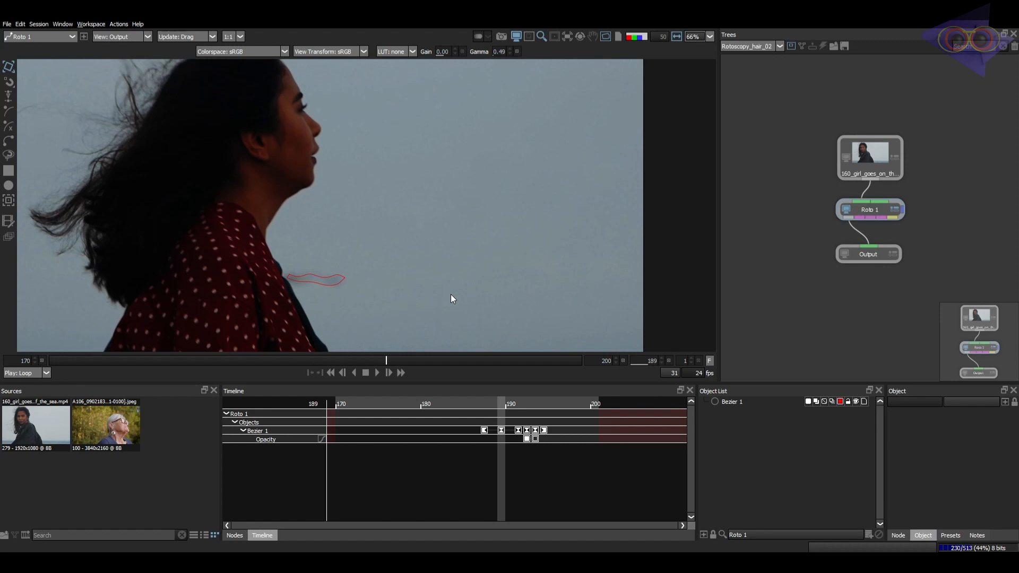
drag(403, 363, 423, 361)
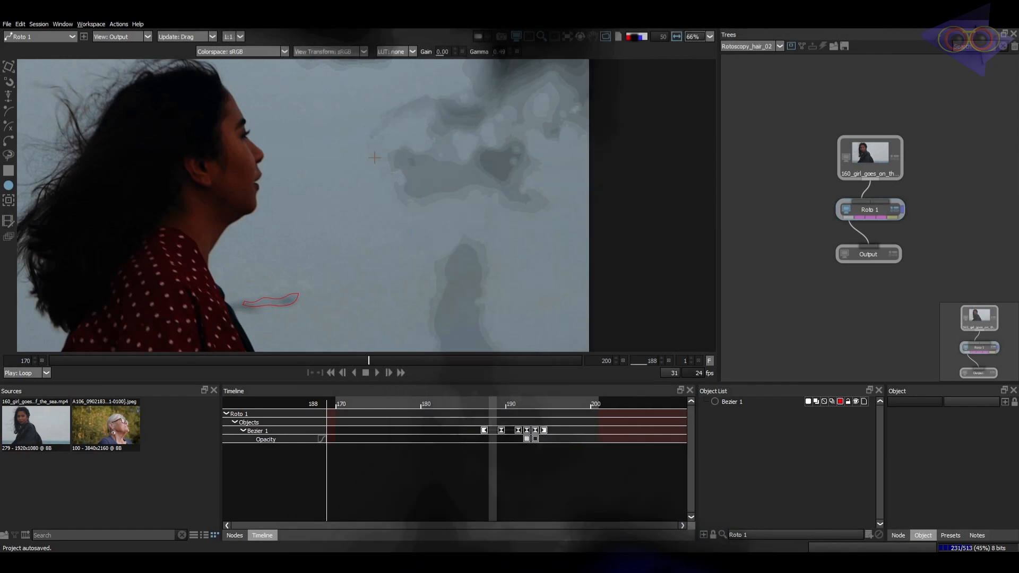
- Draw a circle in the sky in front of the woman's face and move its keyframe to frame 190
drag(306, 145, 371, 215)
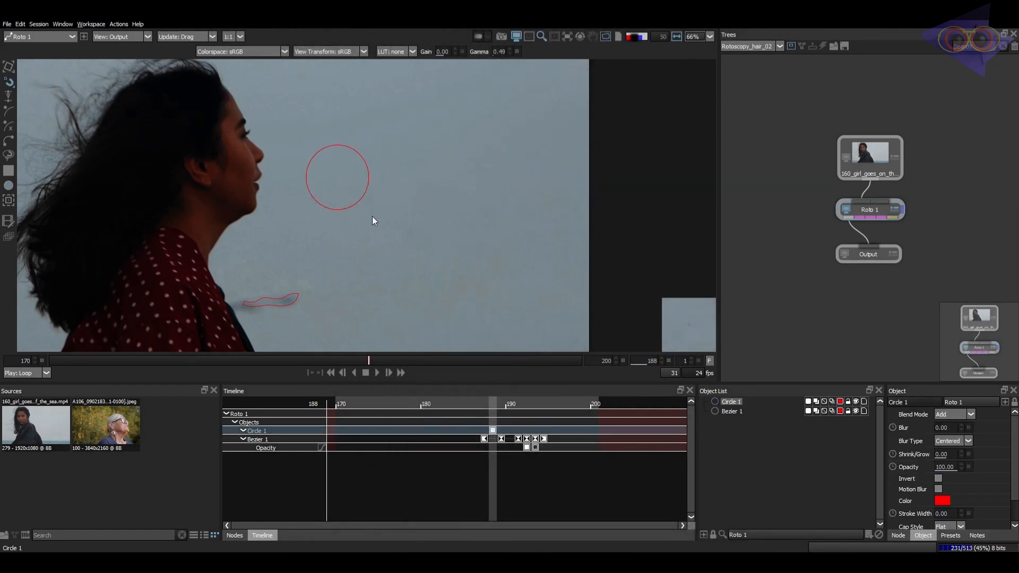
drag(492, 430, 515, 434)
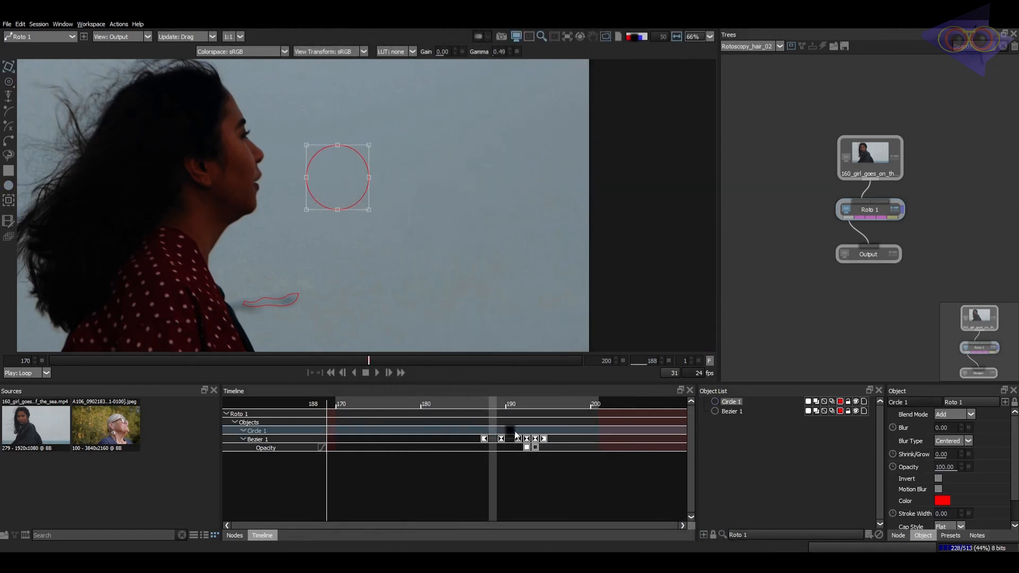
key(Right)
key(Right)
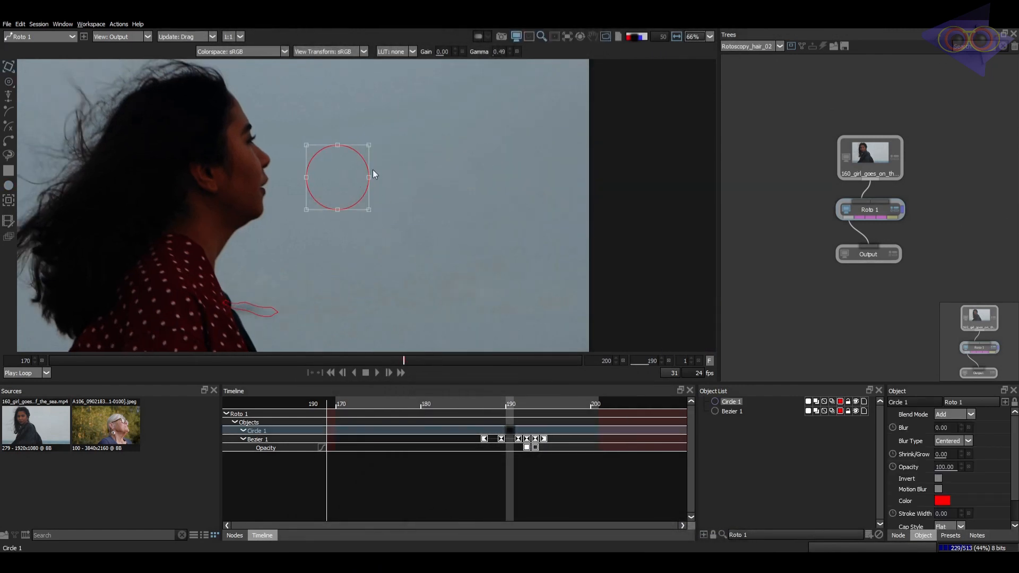
- Keyframe the circle at frame 180 by moving it over the woman's jaw
key(q)
key(a)
key(a)
key(q)
drag(386, 191, 438, 219)
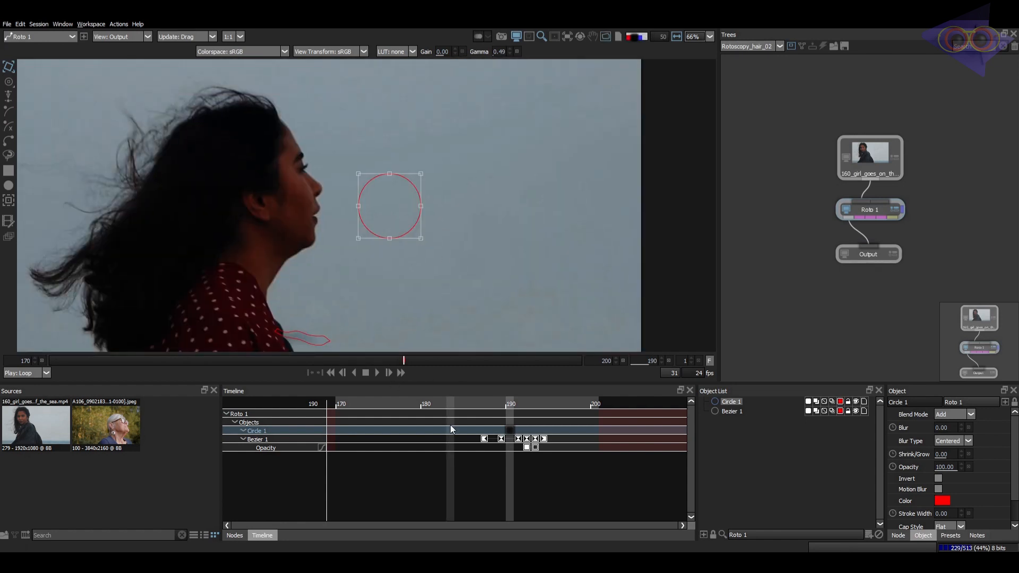
click(425, 407)
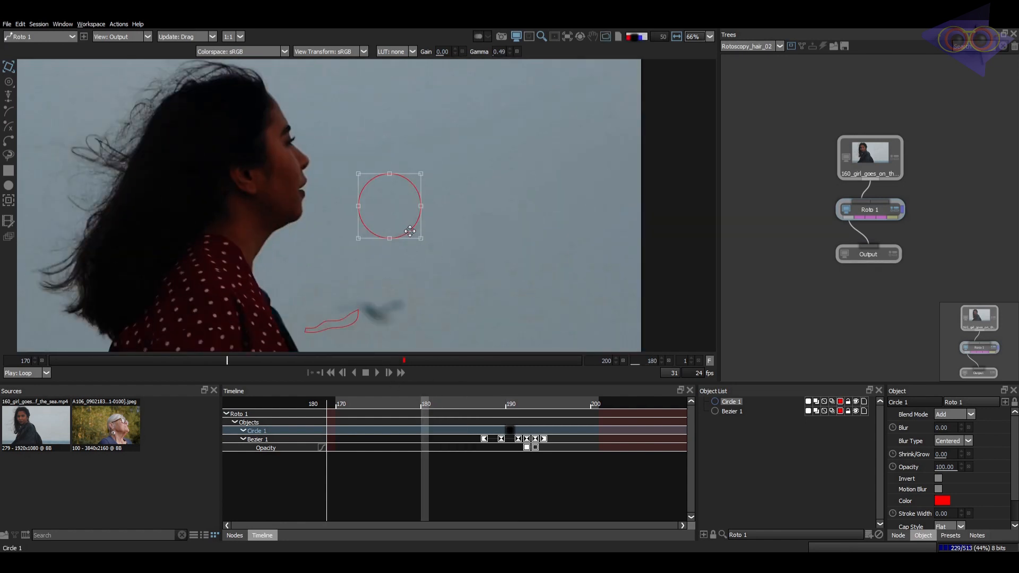
drag(407, 229, 279, 234)
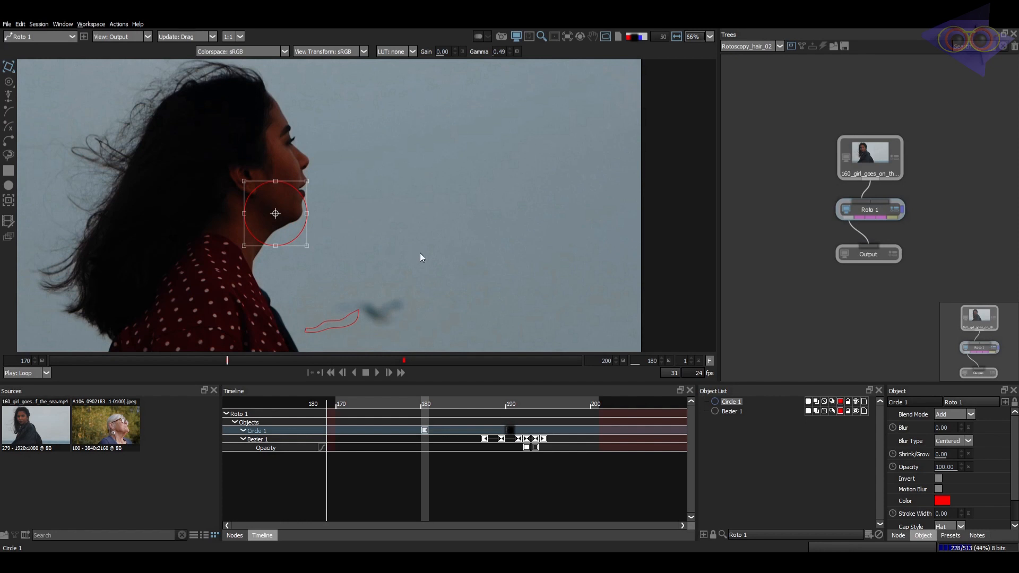
- Add an Opacity keyframe for the circle at frame 190 and set its opacity to 0 at frame 180
key(Page_Down)
key(a)
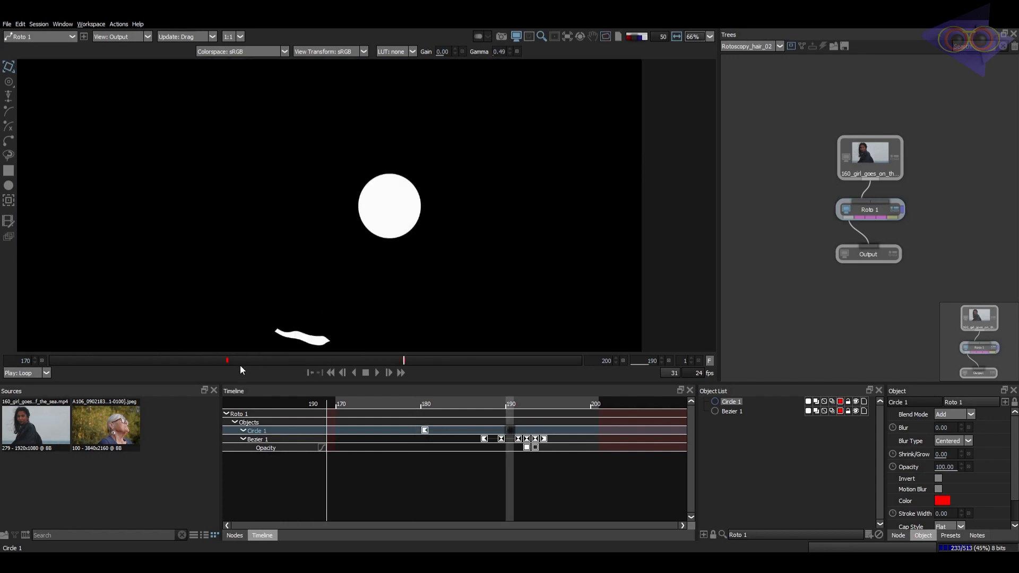
click(894, 468)
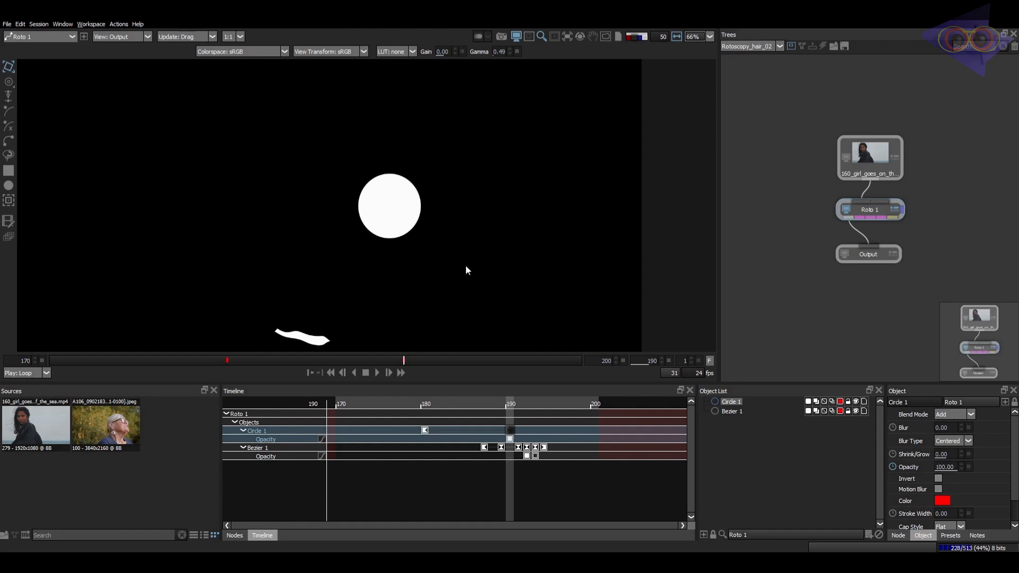
click(426, 408)
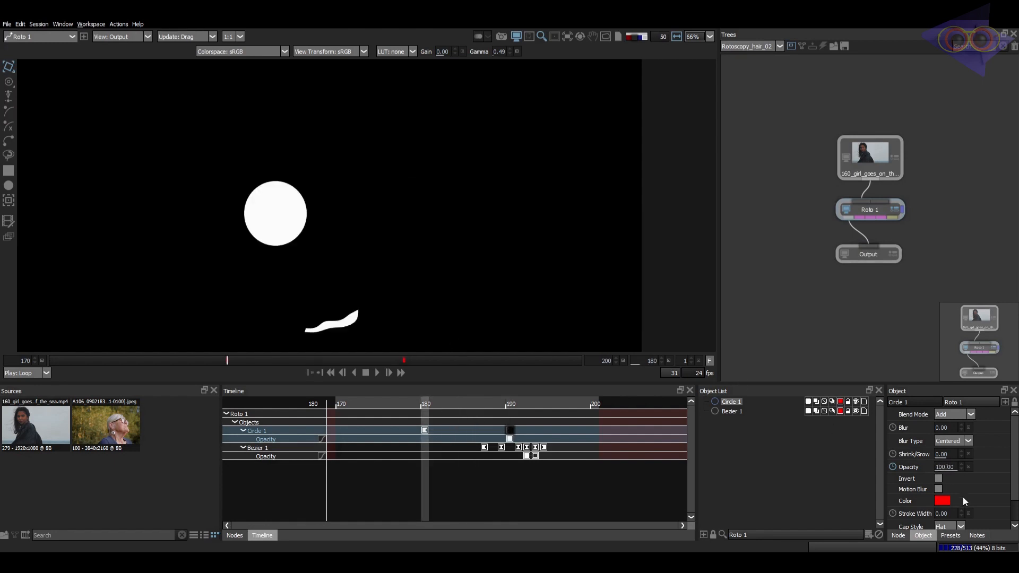
double_click(945, 467)
text(0)
key(Return)
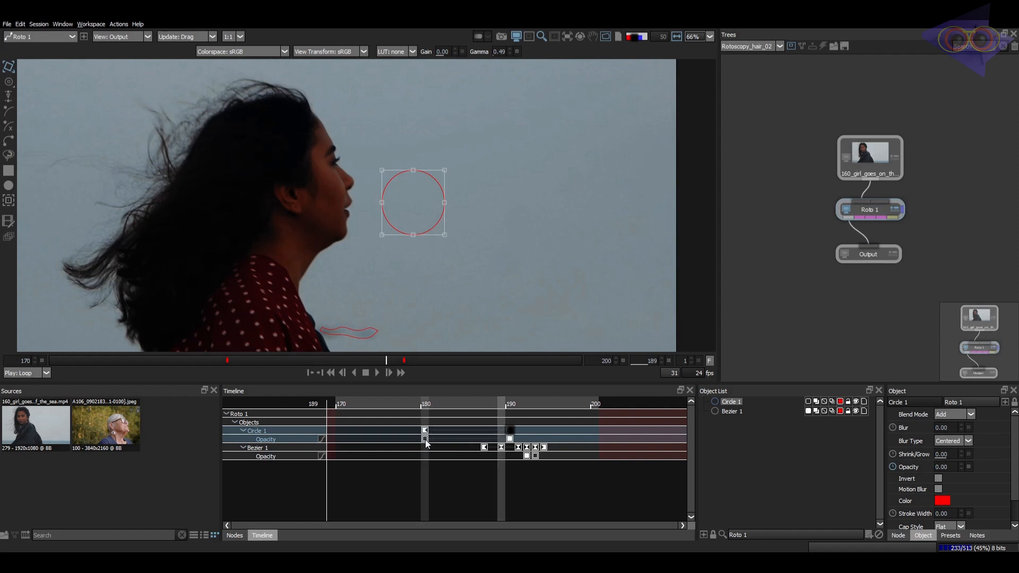
- Compare the circle's matte at frames 190 and 189
key(Right)
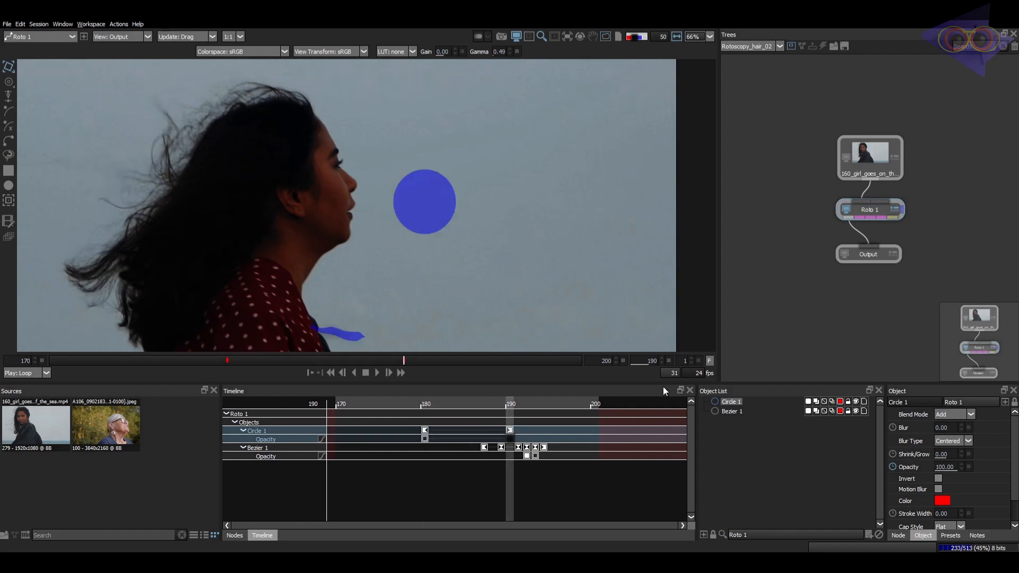
key(a)
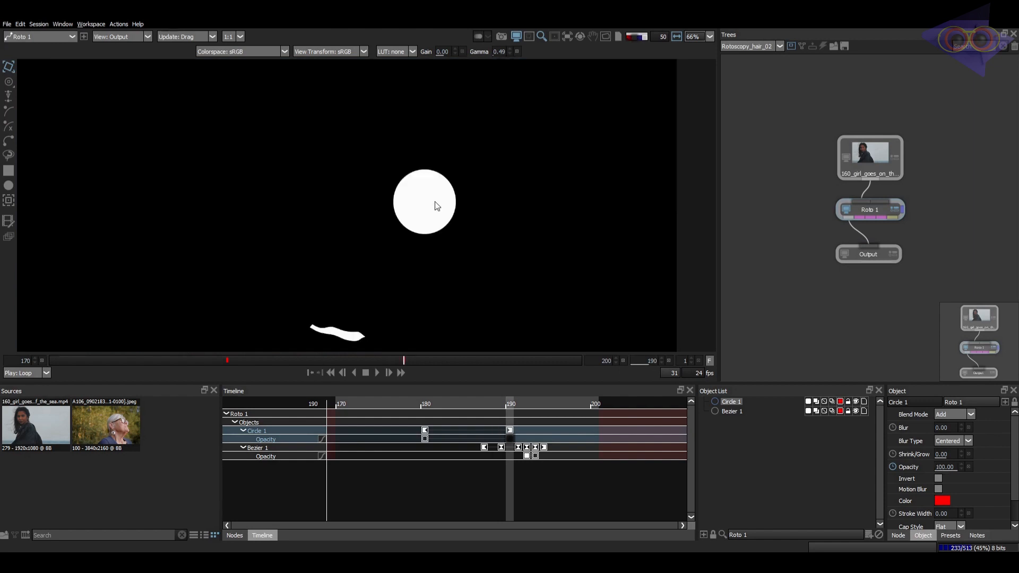
key(Left)
key(a)
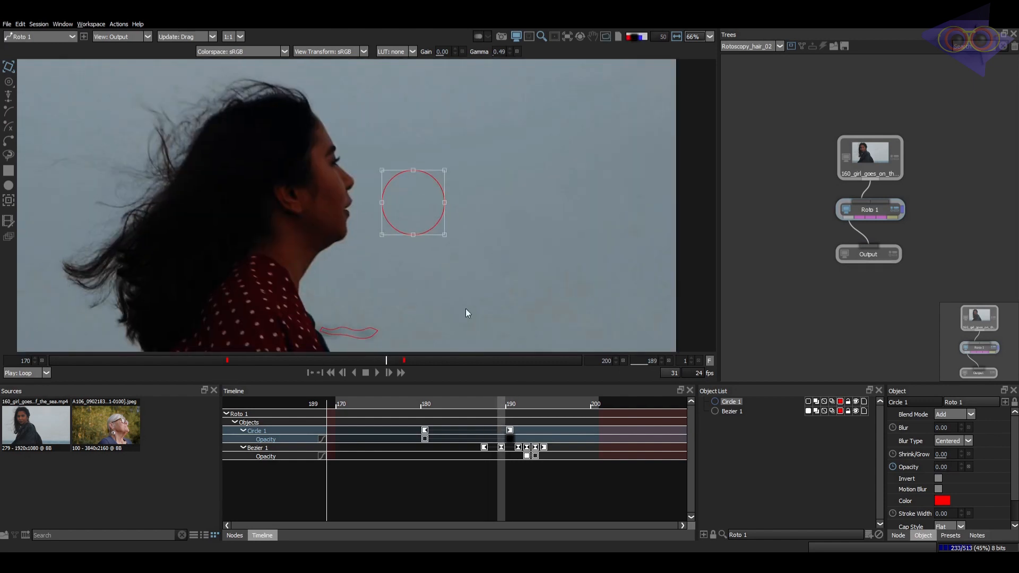
- Set the circle's opacity to 90 at frame 189 and delete the extra shape keyframe on that frame
click(944, 469)
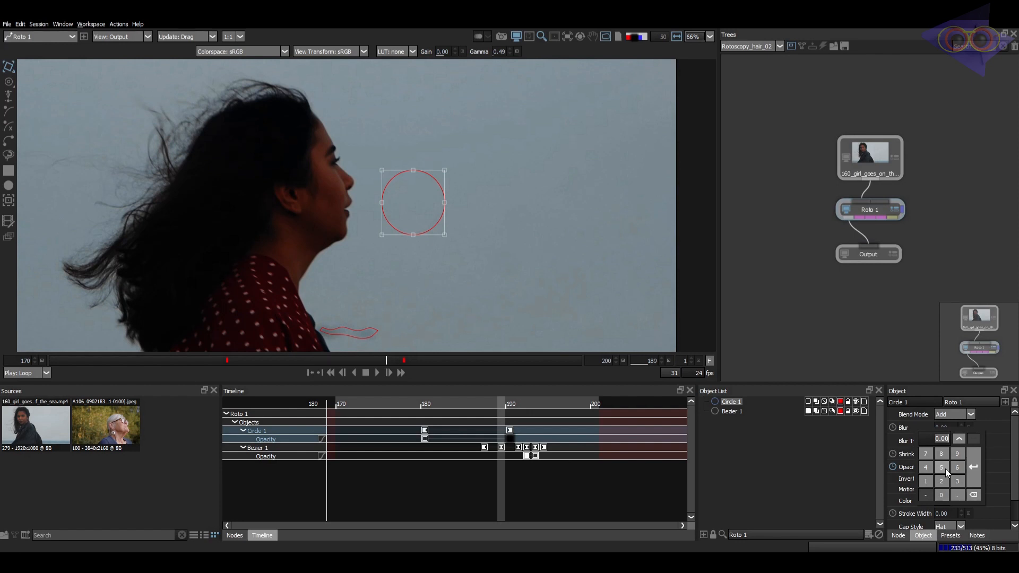
text(90)
key(Return)
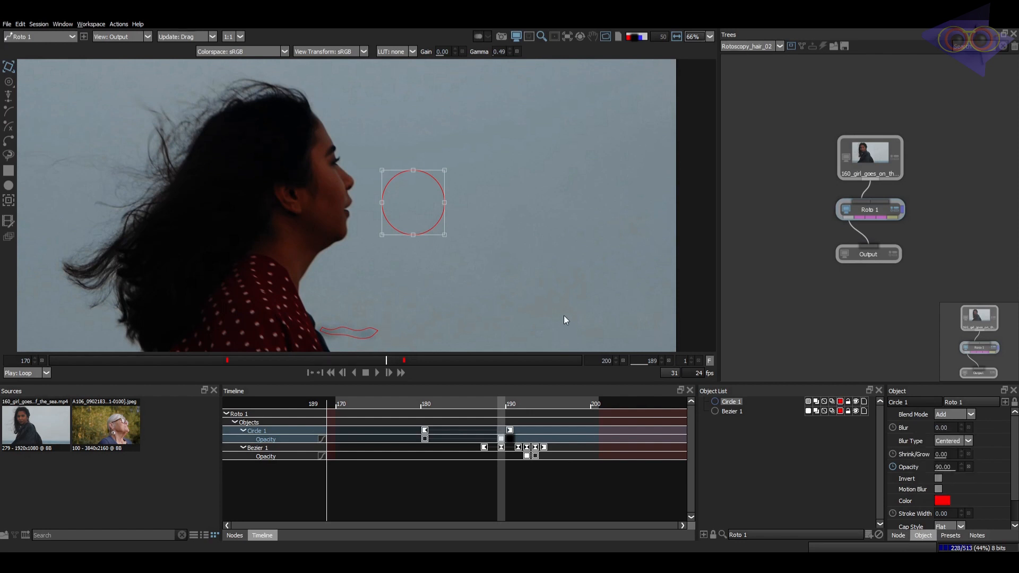
drag(566, 313, 581, 308)
key(Insert)
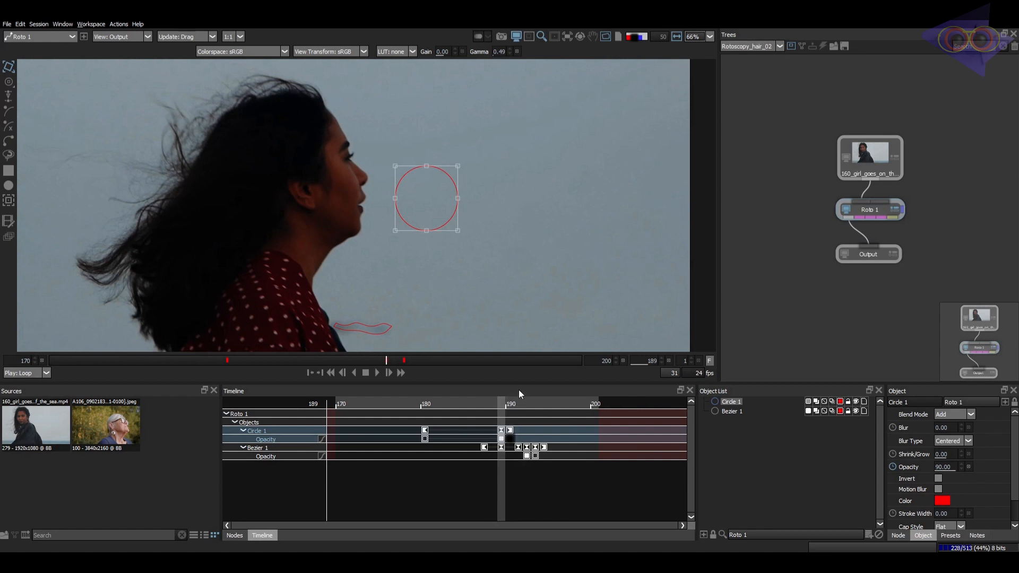
key(Delete)
- Set the circle's opacity to 80 at frame 188 and 70 at frame 187
click(495, 402)
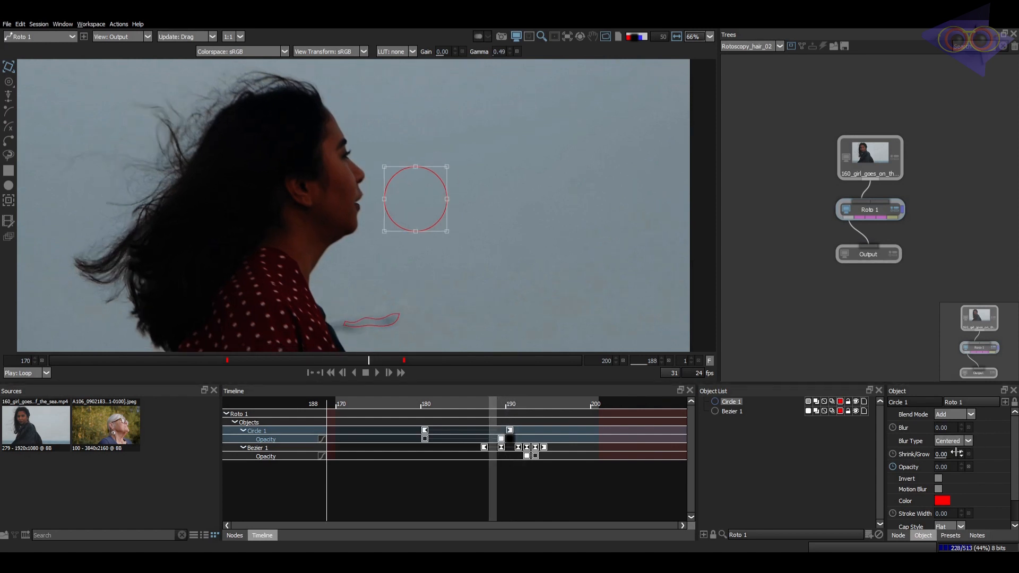
click(945, 465)
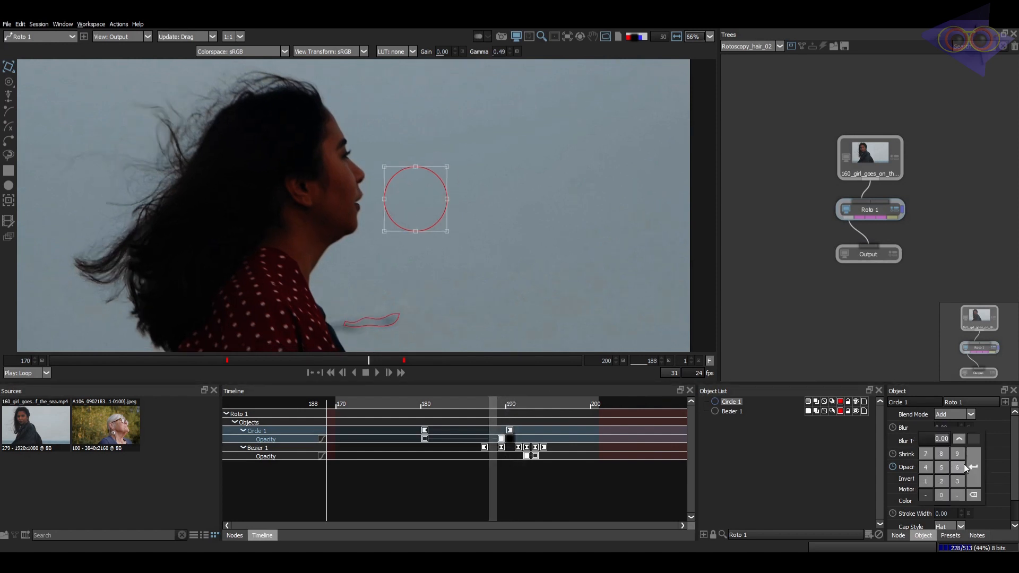
key(Return)
drag(563, 248, 568, 260)
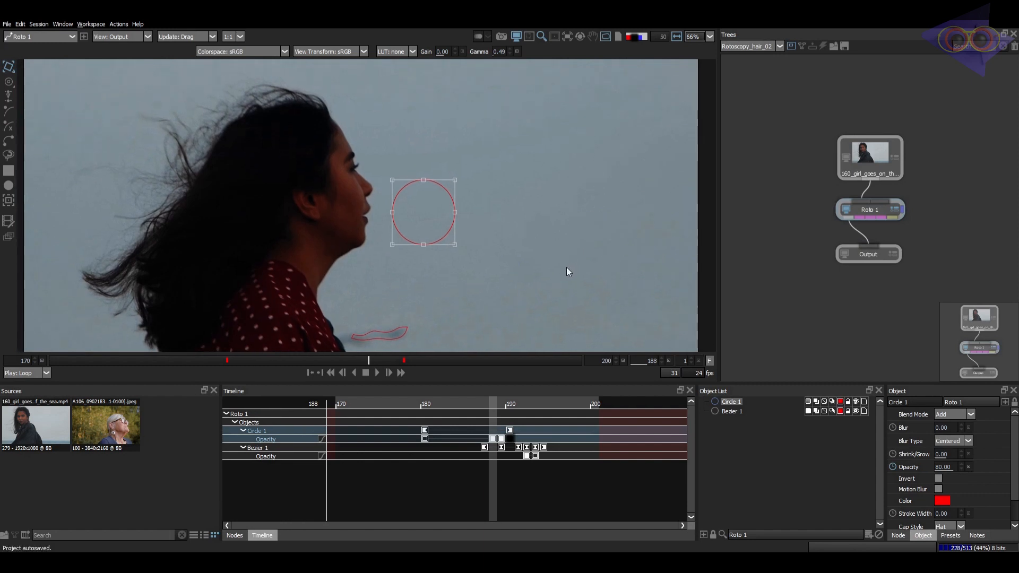
key(z)
click(943, 466)
text(70)
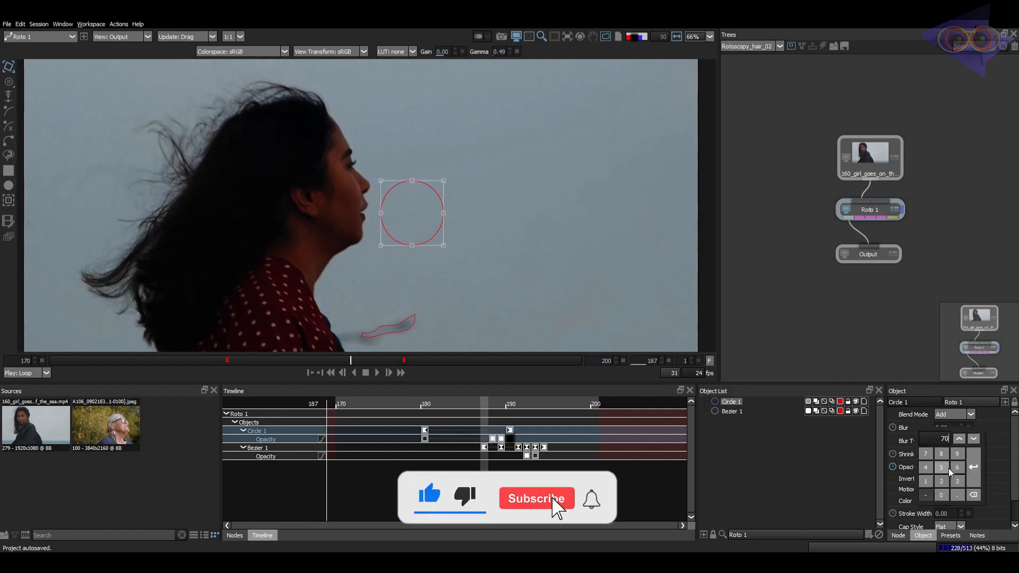
key(Return)
drag(610, 260, 587, 260)
- Check the circle's matte across frames 187 to 189 and delete its Opacity keyframes at frames 187, 188 and 189
key(x)
key(s)
key(a)
key(x)
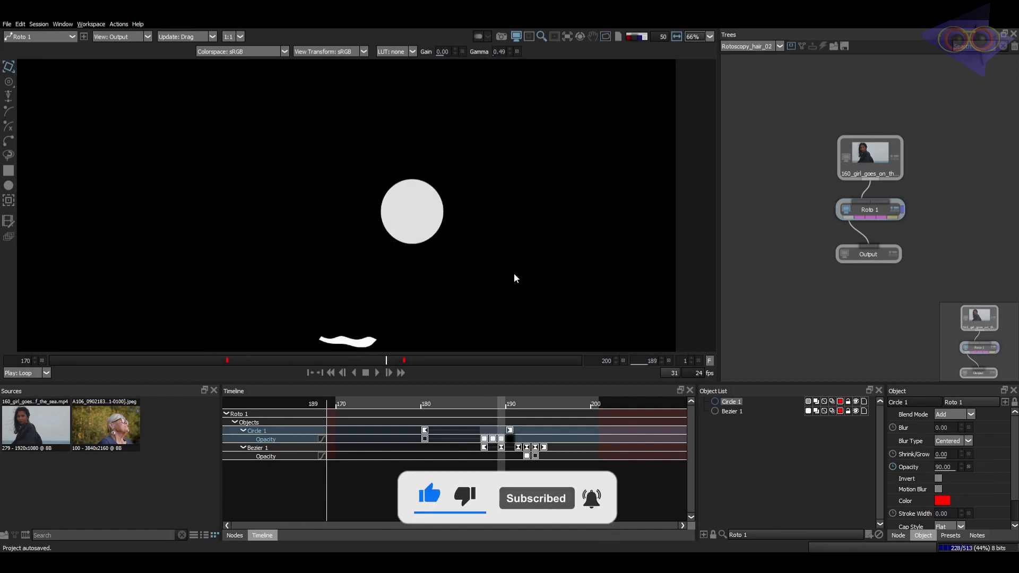
key(a)
key(z)
key(z)
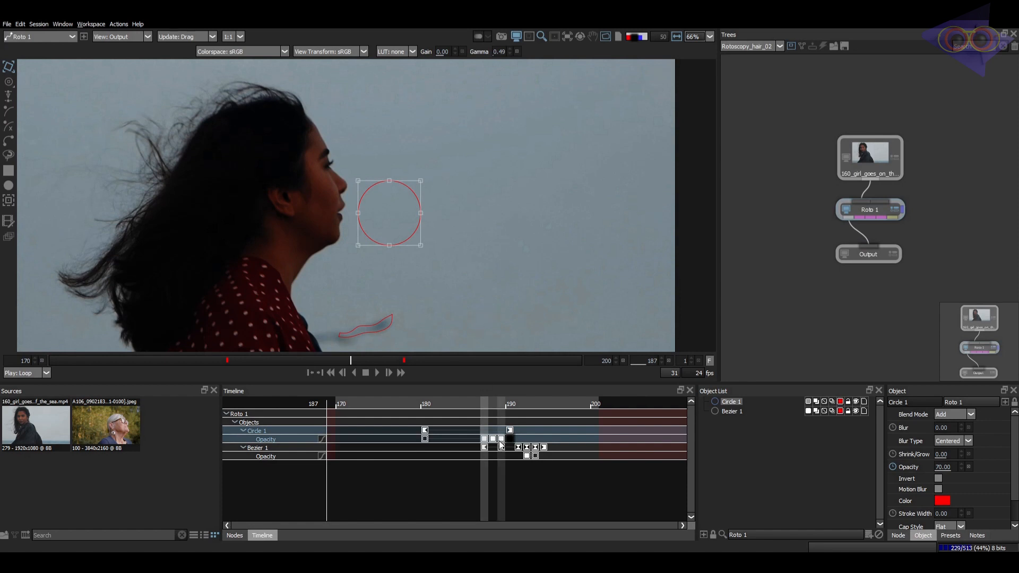
key(Delete)
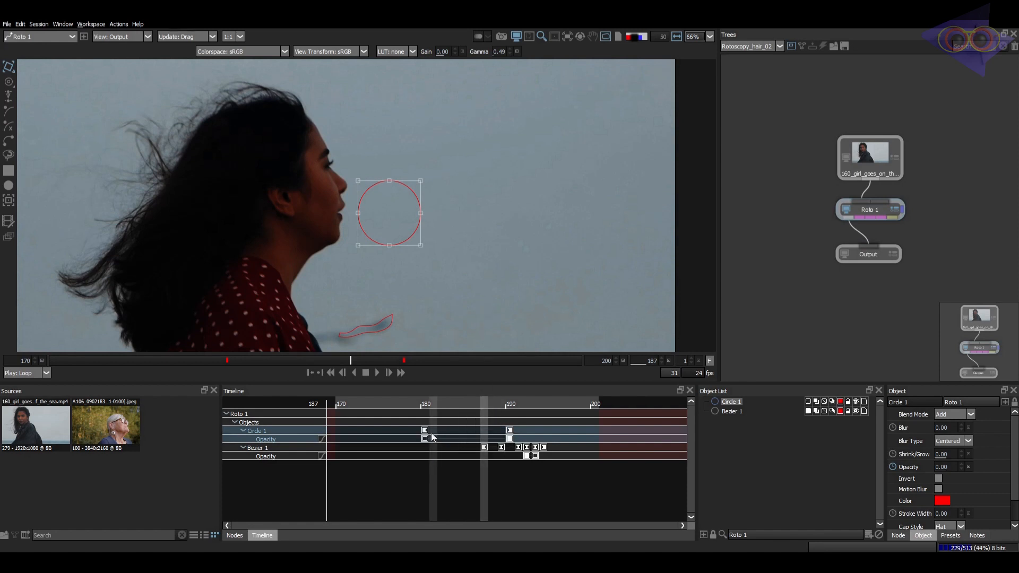
- Step through frames 181 to 190 to examine how the circle's opacity behaves between its two keyframes
key(Left)
key(Right)
key(Right)
key(Right)
key(Right)
key(Left)
key(Left)
key(Left)
key(Left)
key(Left)
key(Left)
key(Left)
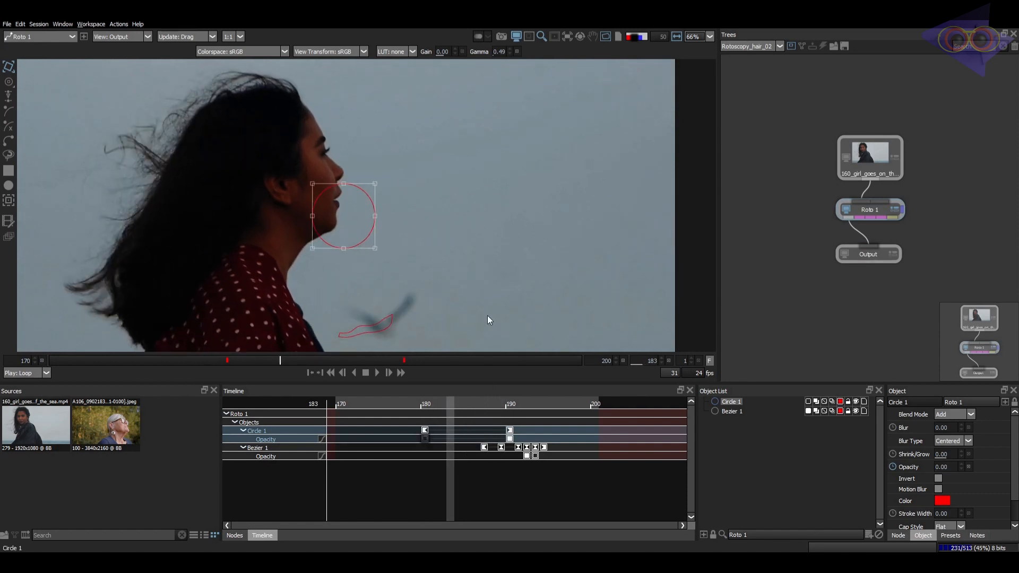
key(Left)
key(Left)
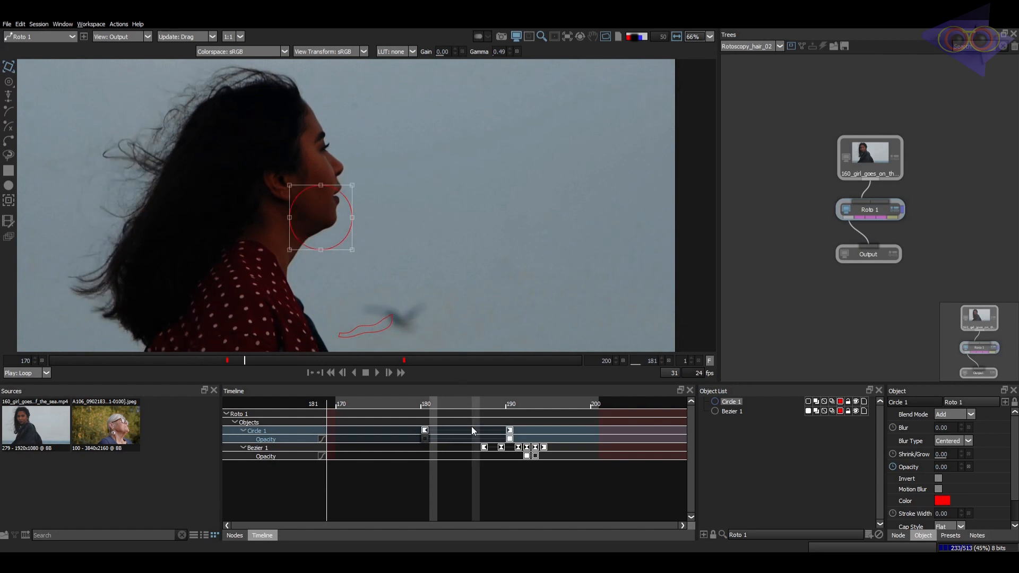
- Change the interpolation of the circle's Opacity keyframe at frame 180 to Linear
key(Left)
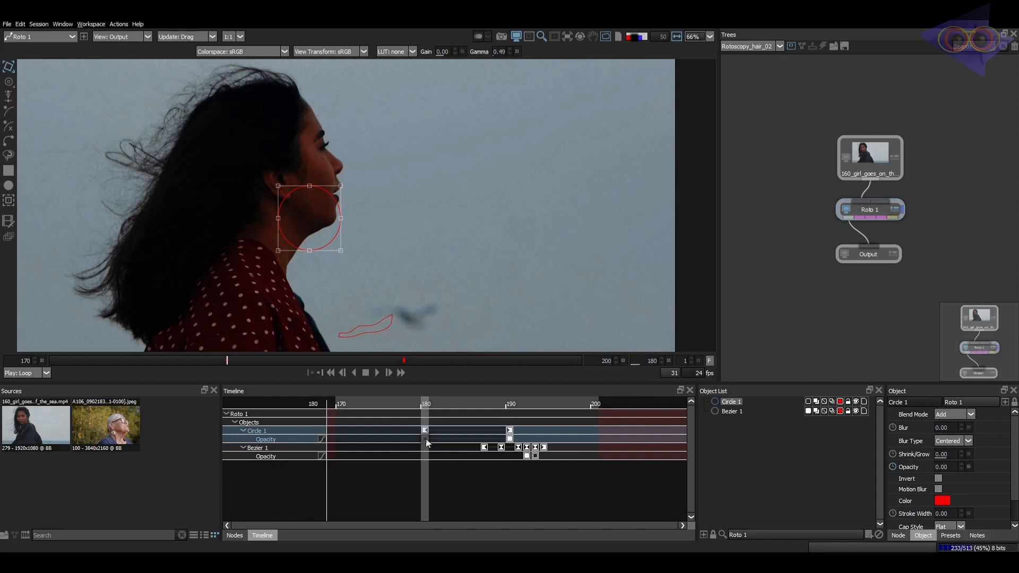
right_click(424, 439)
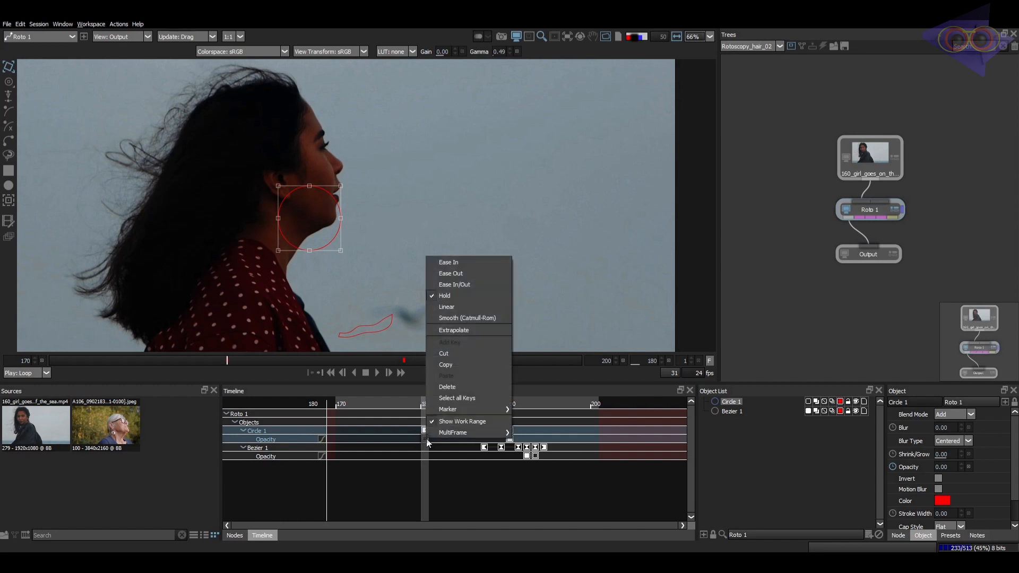
click(451, 307)
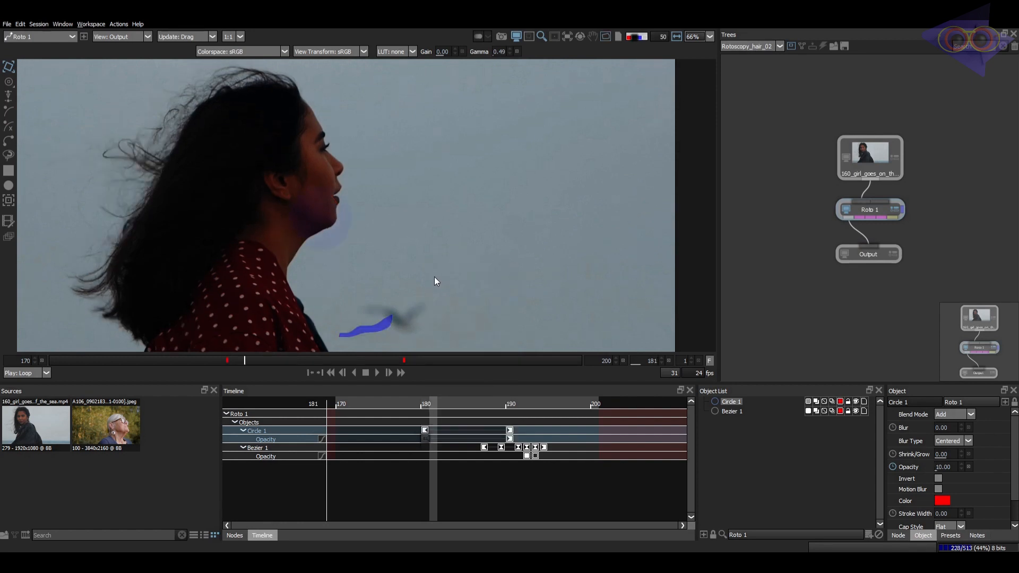
- Check the circle's matte across the frames between its opacity keyframes and review the interpolation options of the keyframe at frame 180
key(a)
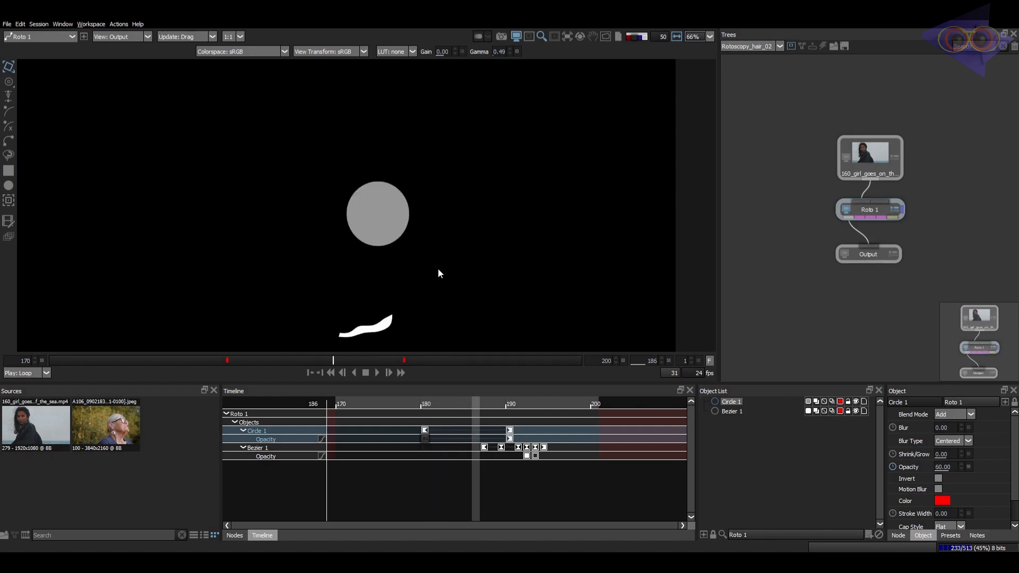
key(a)
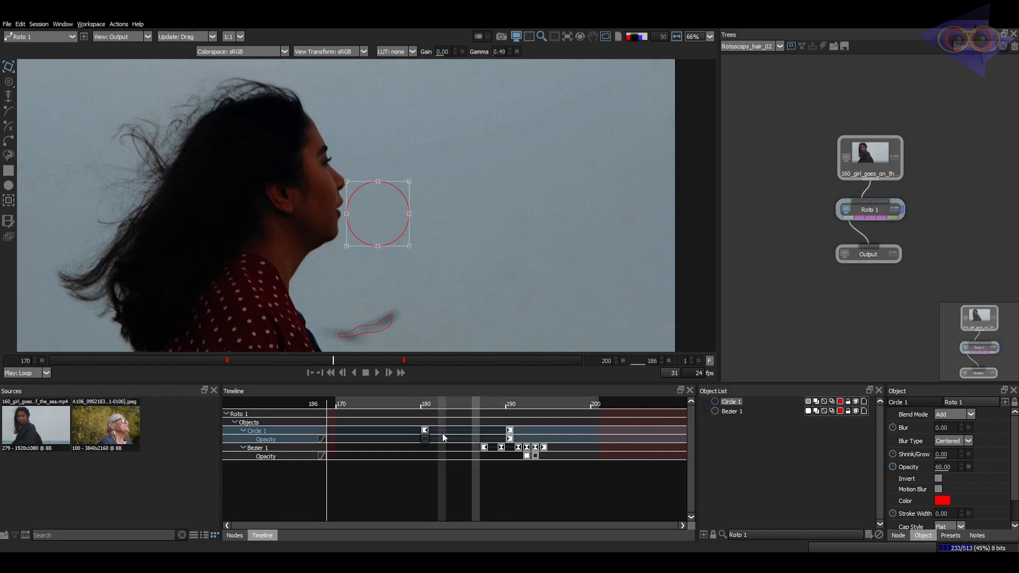
right_click(427, 444)
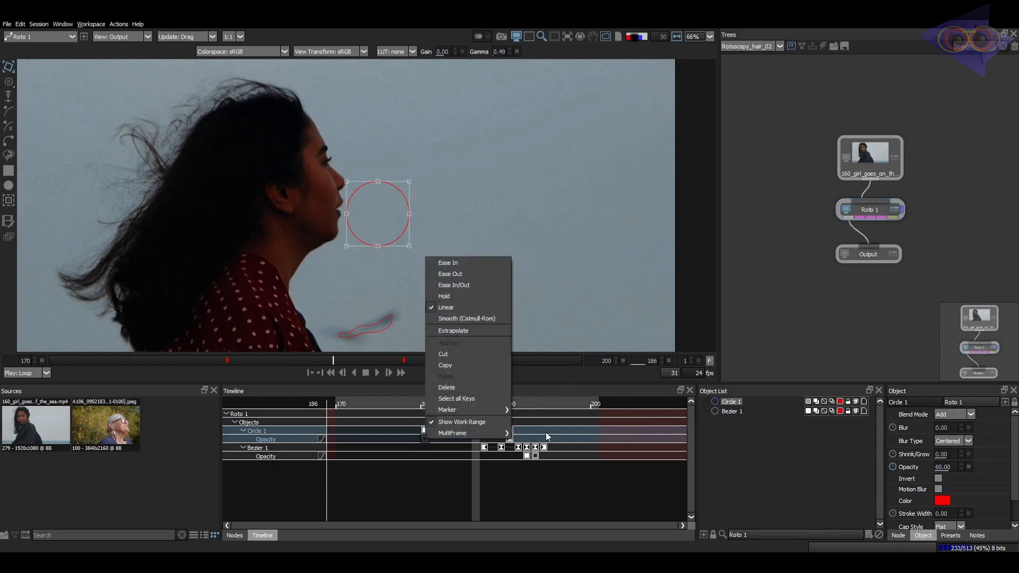
click(467, 472)
drag(472, 458, 453, 213)
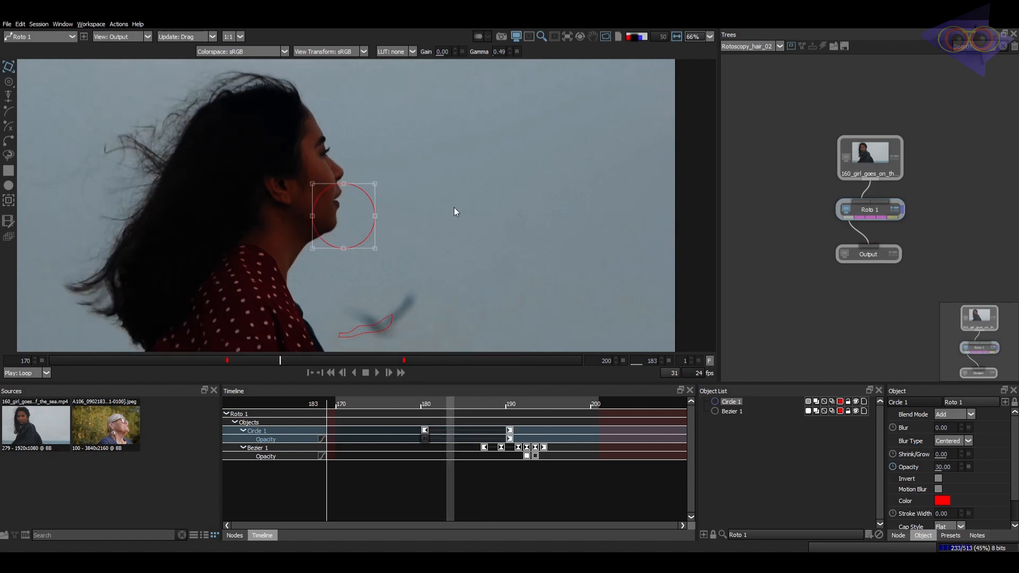